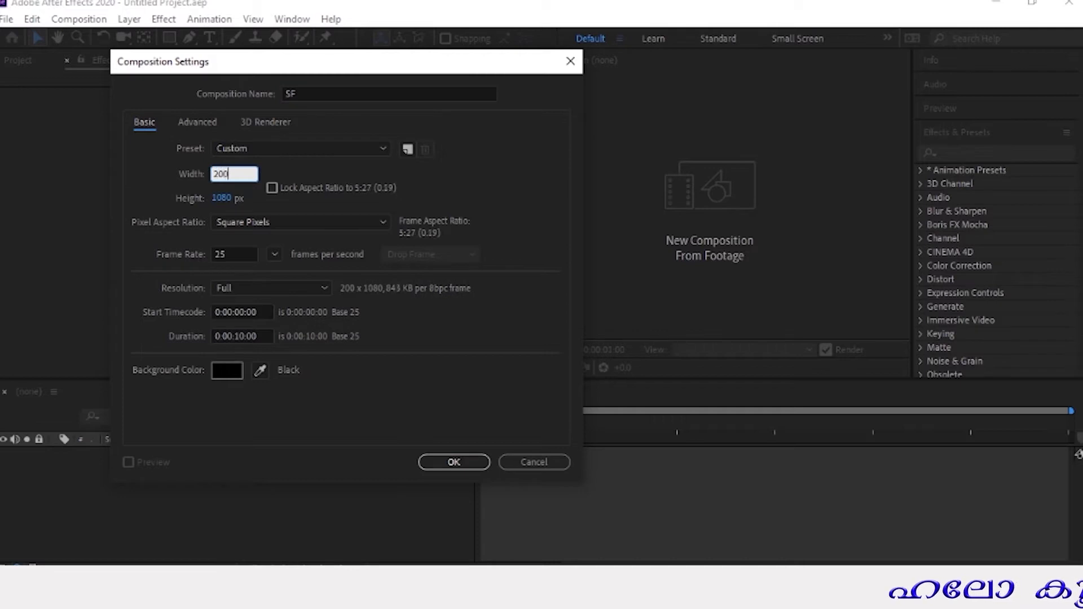
Step: Set the SF composition to 2000 × 2000 px with a duration of 0:00:07:00 and create it
type("2000")
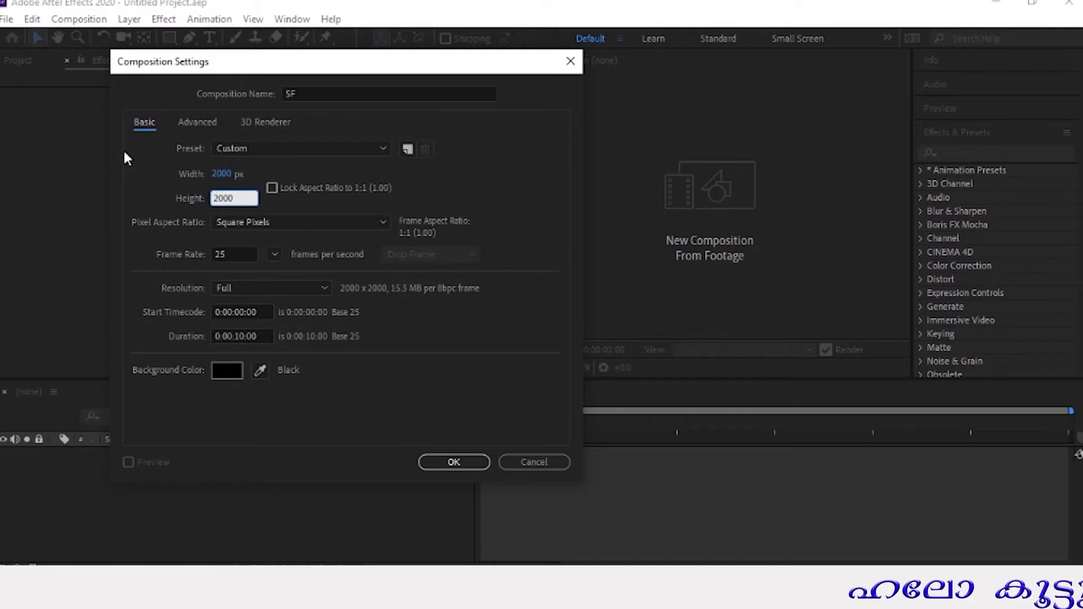
left_click(242, 336)
left_click_drag(245, 336, 233, 337)
type("17")
left_click(236, 336)
key("BackSpace")
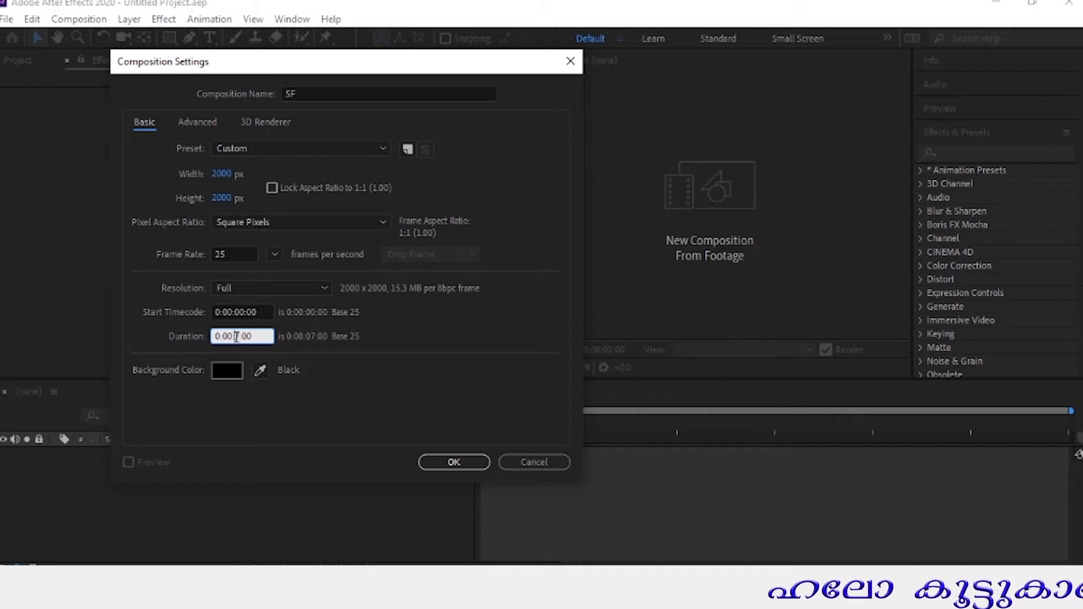
left_click(455, 461)
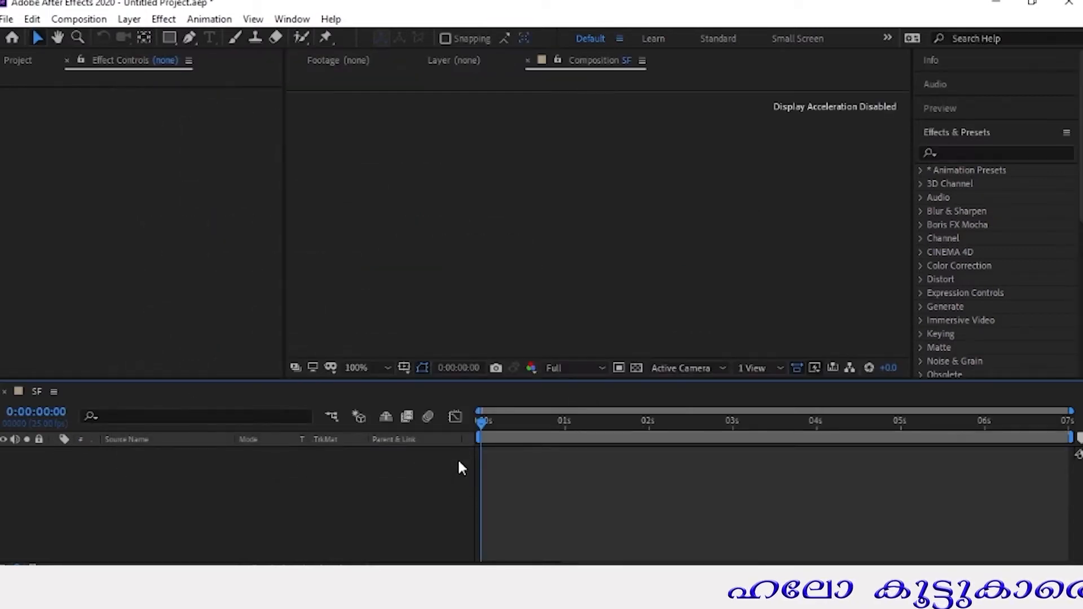
Step: Add a white solid layer of 2000 × 2000 px to the composition
left_click(129, 19)
mouse_move(150, 37)
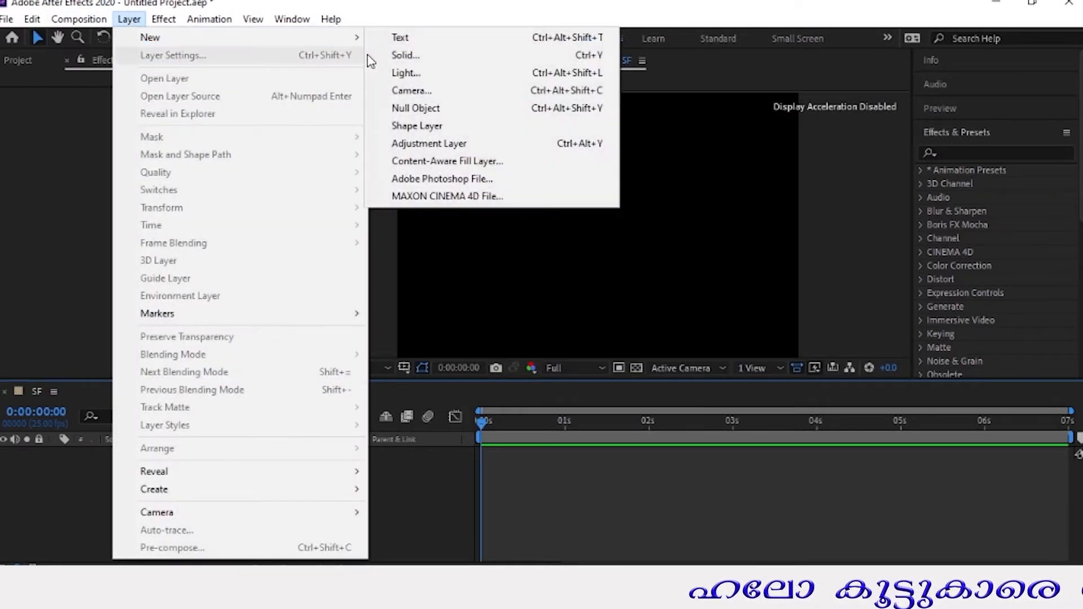
left_click(377, 53)
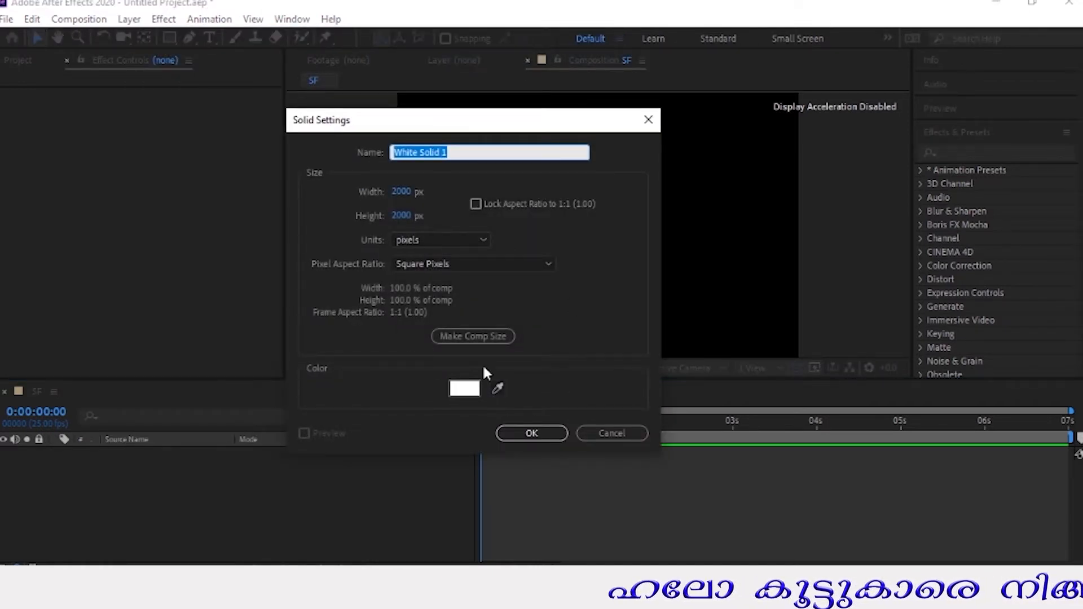
left_click(528, 433)
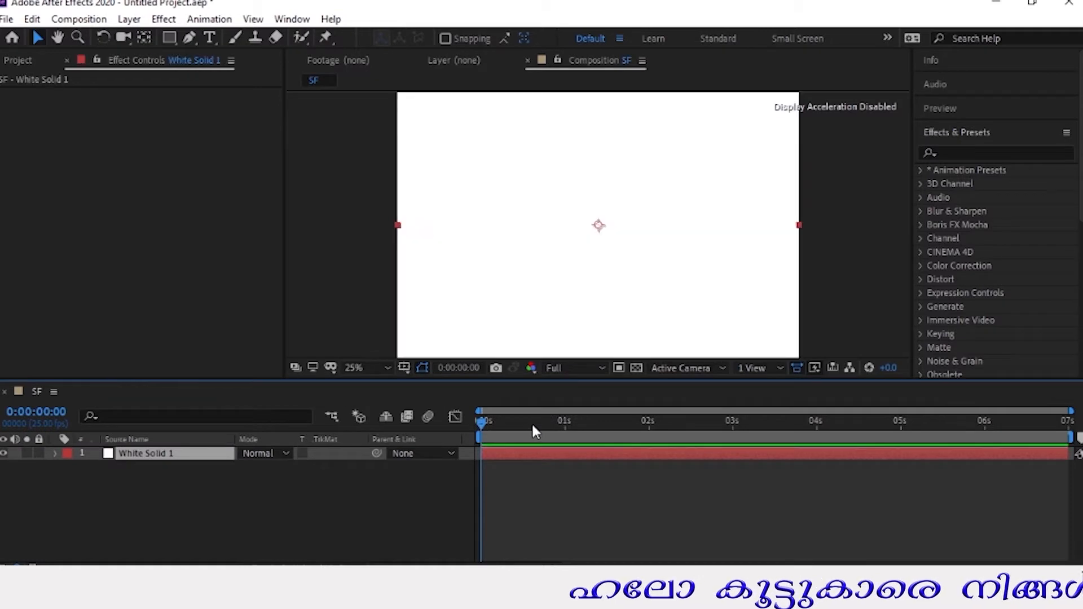
Step: Find the Particular effect by searching for "part" and apply it to the white solid
left_click(999, 151)
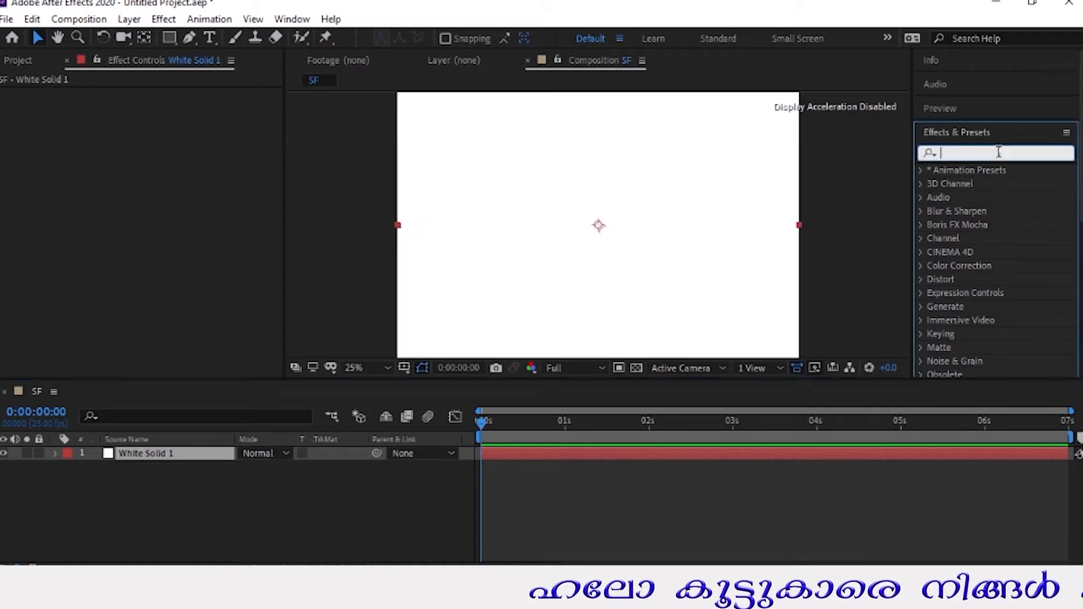
type("par")
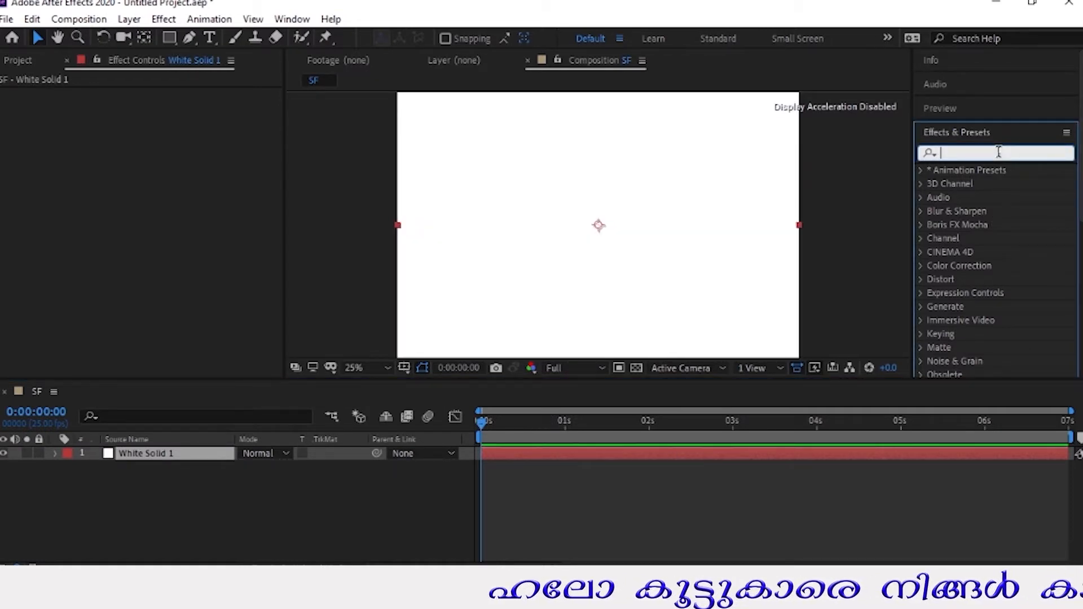
type("t")
left_click_drag(976, 238, 623, 237)
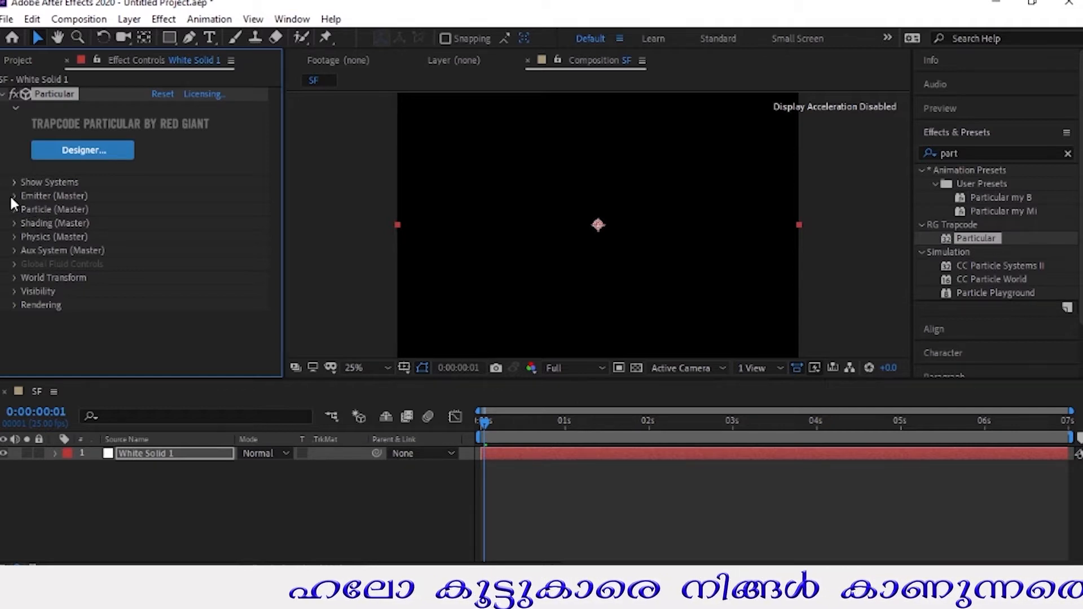
Step: Move Particular's emitter down near the bottom centre of the frame, to about 980, 1588
left_click(13, 197)
scroll(10, 195, "down", 3)
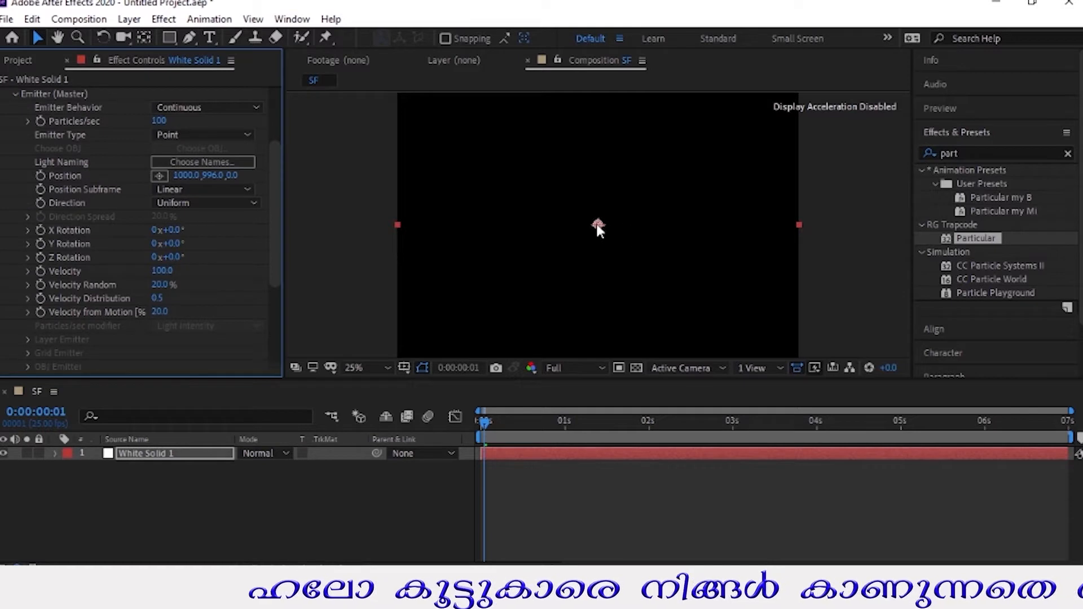
left_click_drag(597, 224, 602, 339)
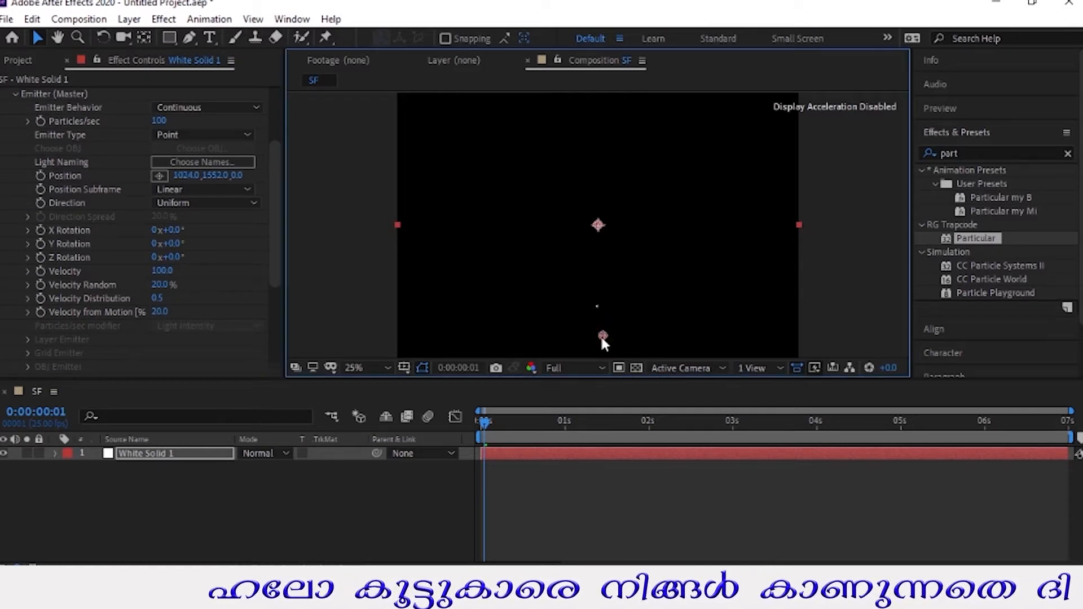
left_click_drag(596, 344, 596, 344)
Step: Set the emitter's Velocity to 0 and Velocity Random to 0%
scroll(192, 238, "up", 2)
left_click(160, 302)
type("0")
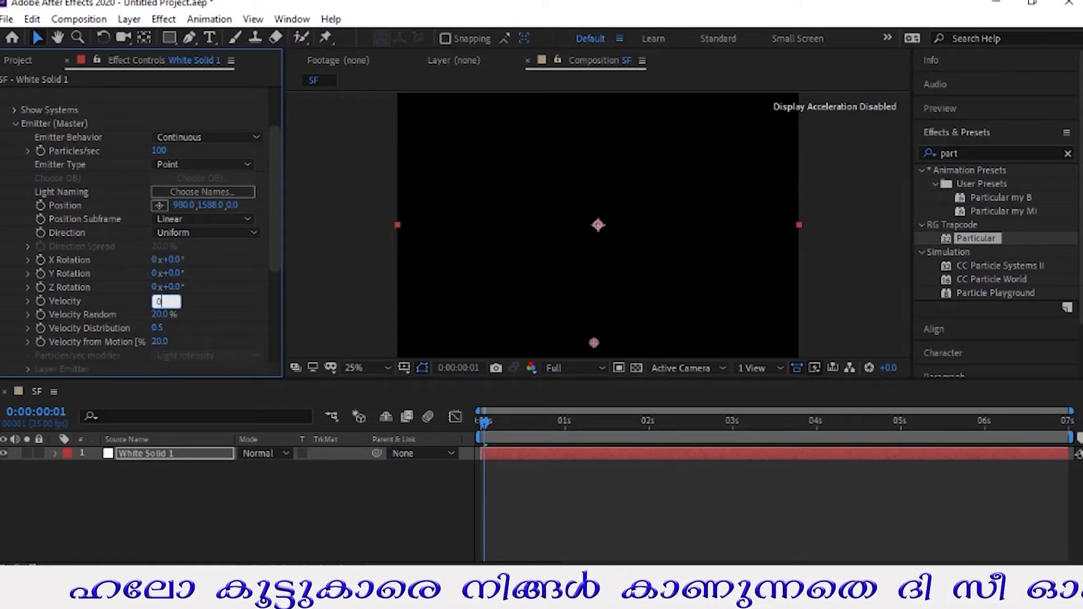
left_click(163, 316)
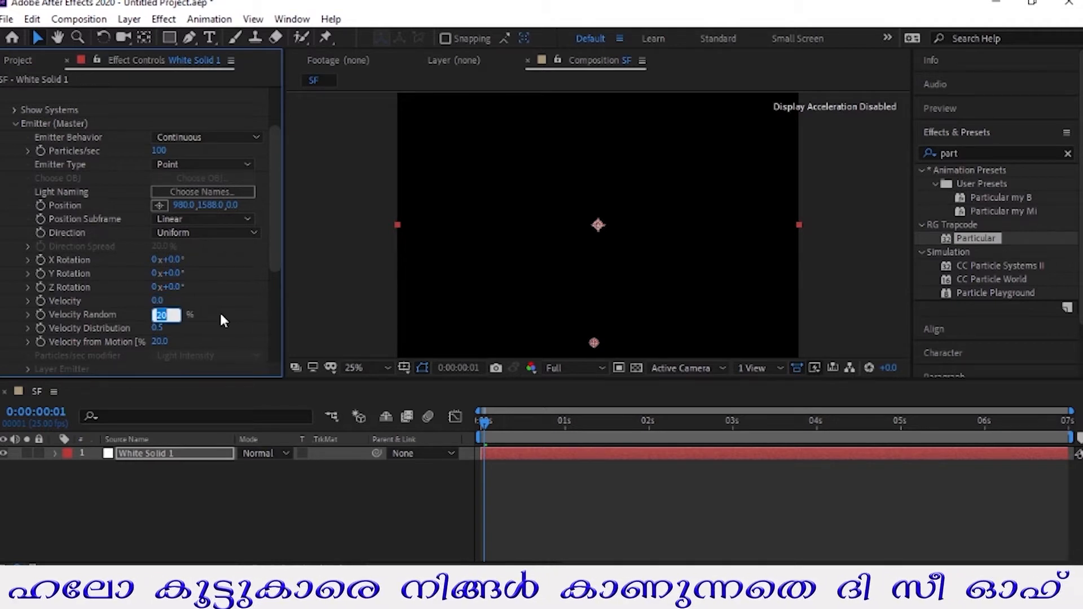
type("0")
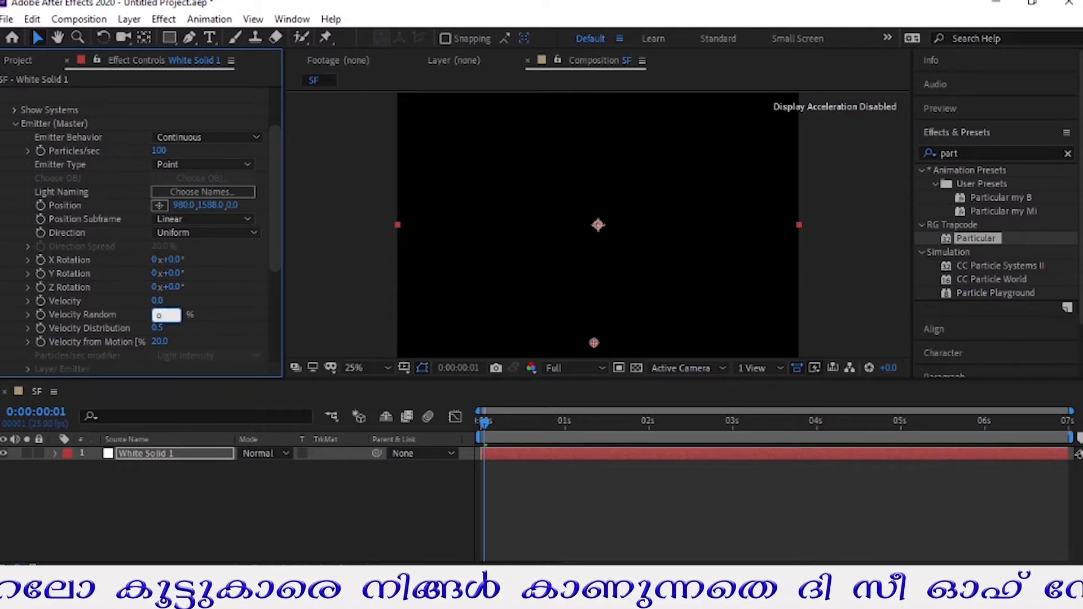
key("Return")
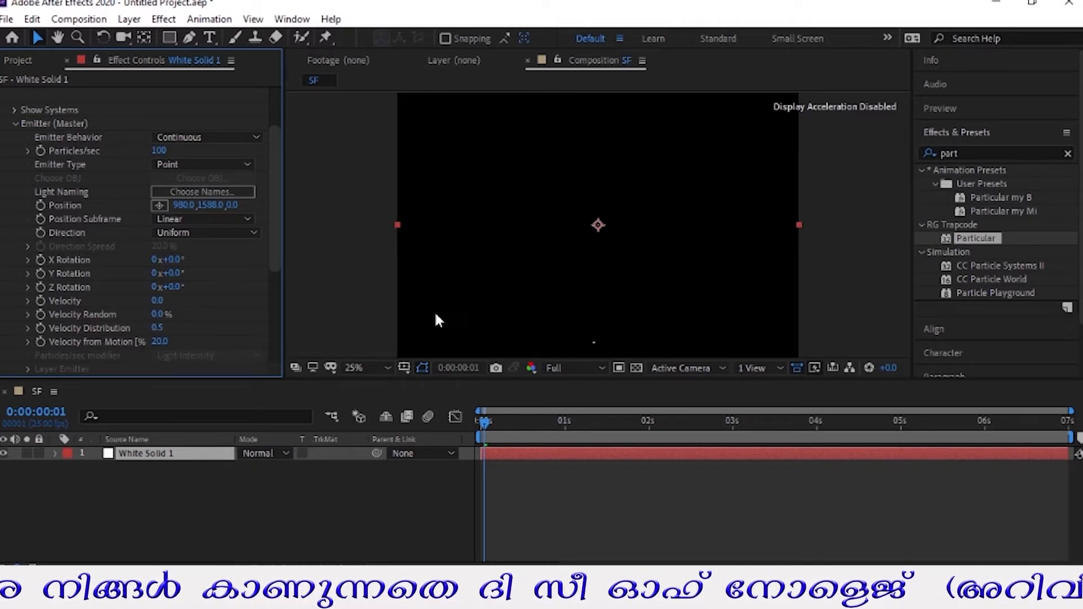
Step: Set Wind Y to -70 in the Air physics of Particular and check the particles at 0:00:03:00
scroll(119, 287, "down", 5)
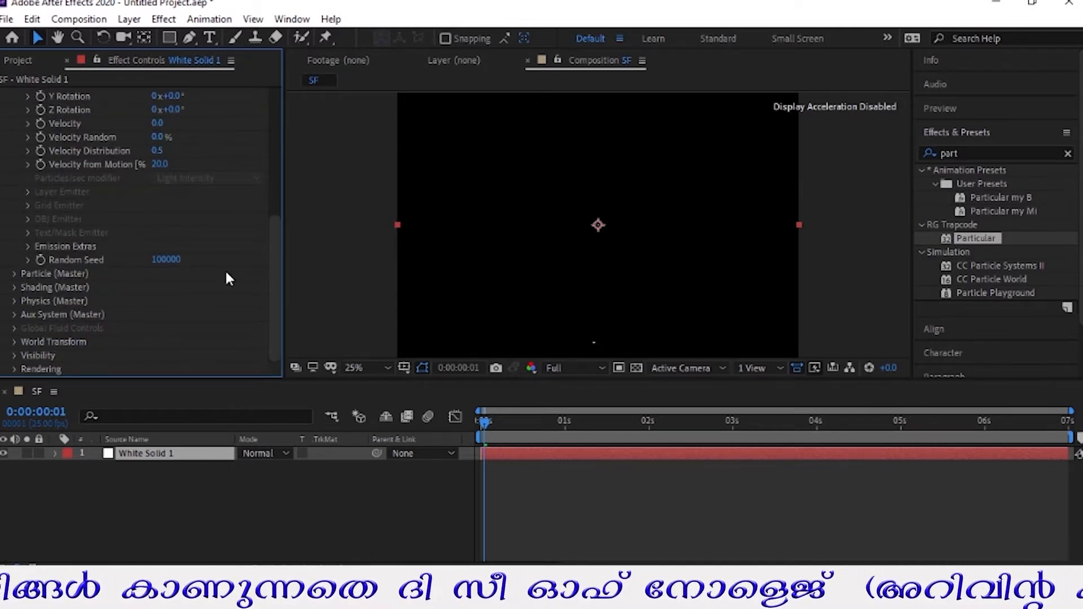
left_click(12, 299)
scroll(96, 299, "down", 2)
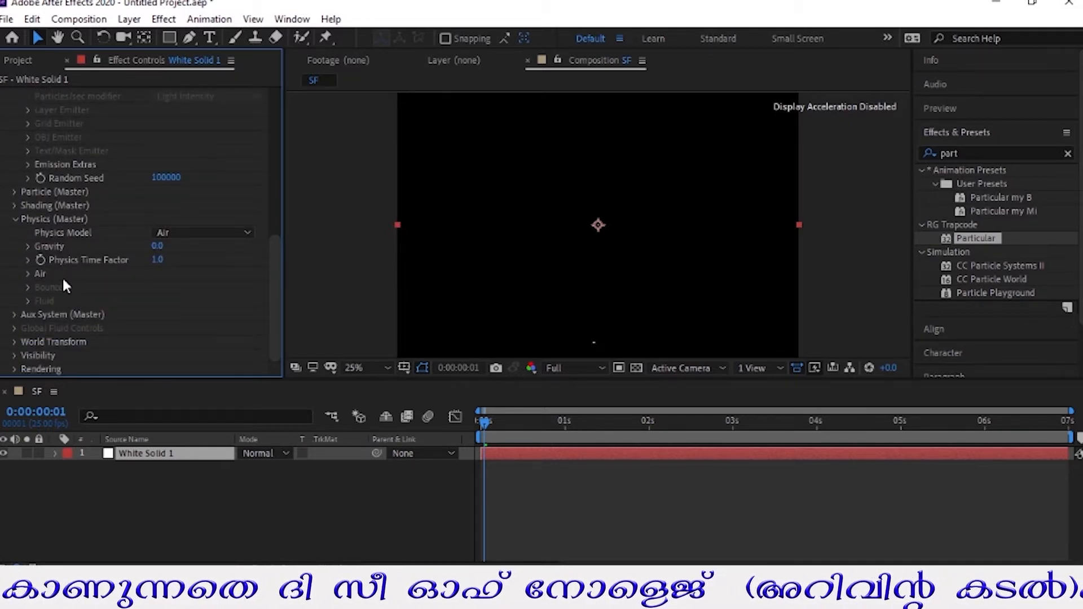
left_click(28, 273)
scroll(25, 274, "down", 2)
key("Home")
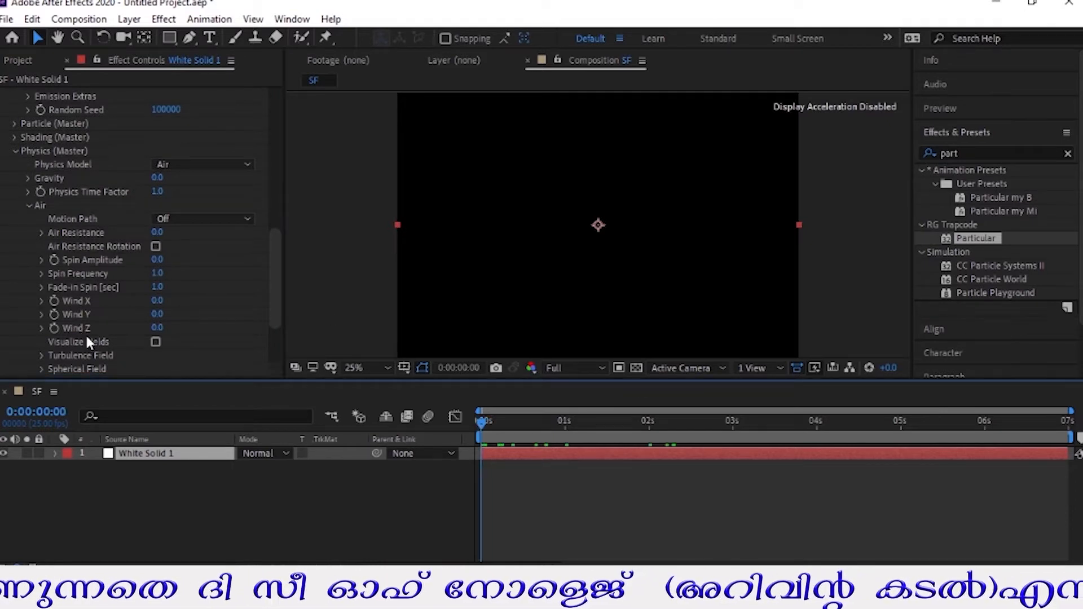
left_click_drag(156, 314, 99, 320)
left_click_drag(483, 432, 730, 432)
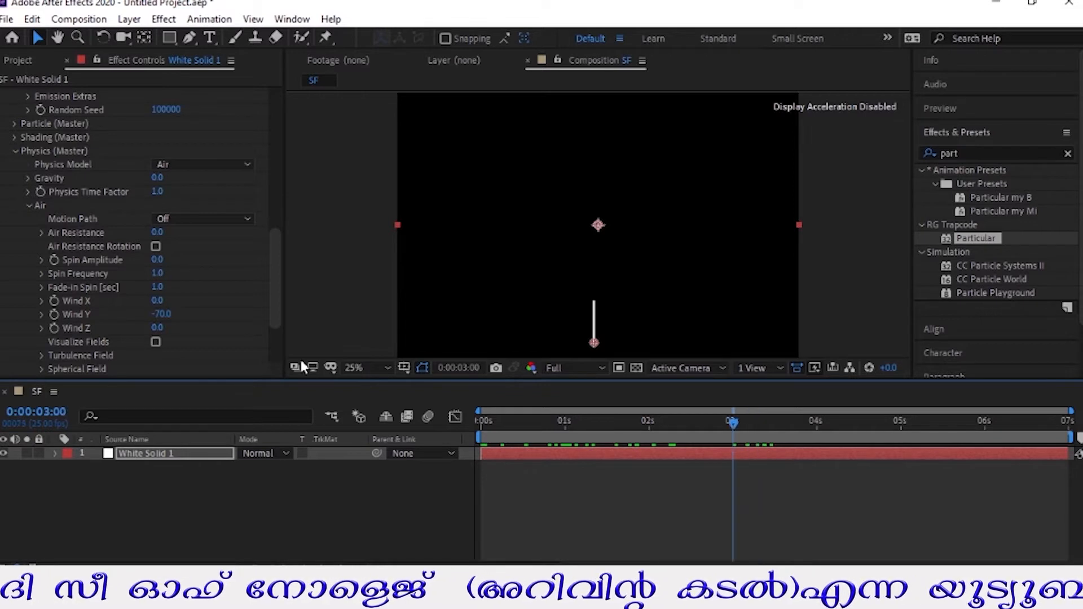
Step: Strengthen the upward wind by setting Wind Y to -225
left_click_drag(162, 316, 43, 324)
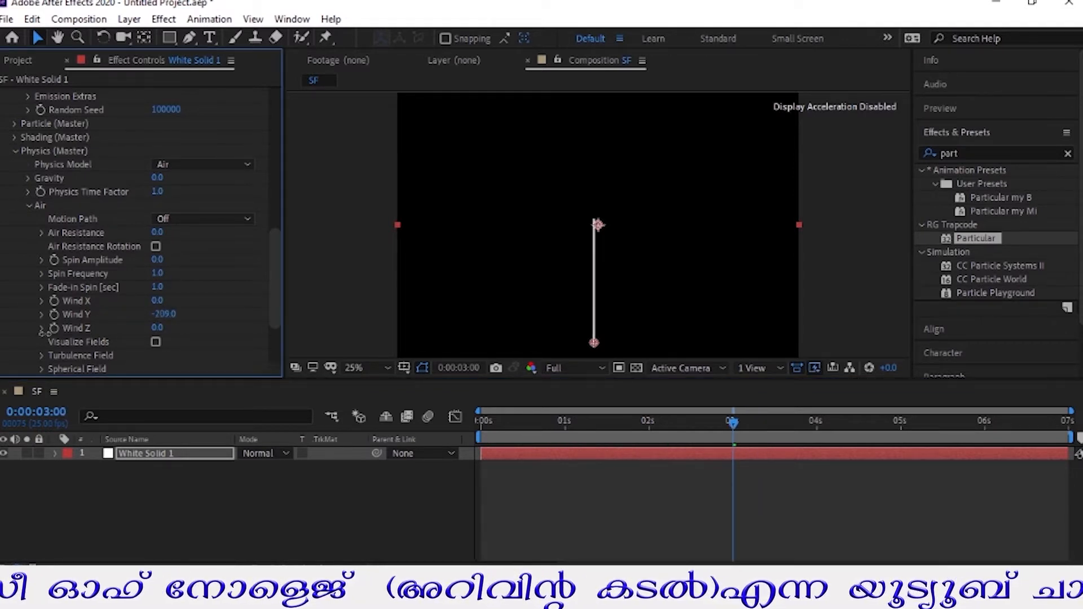
left_click(164, 316)
type("-")
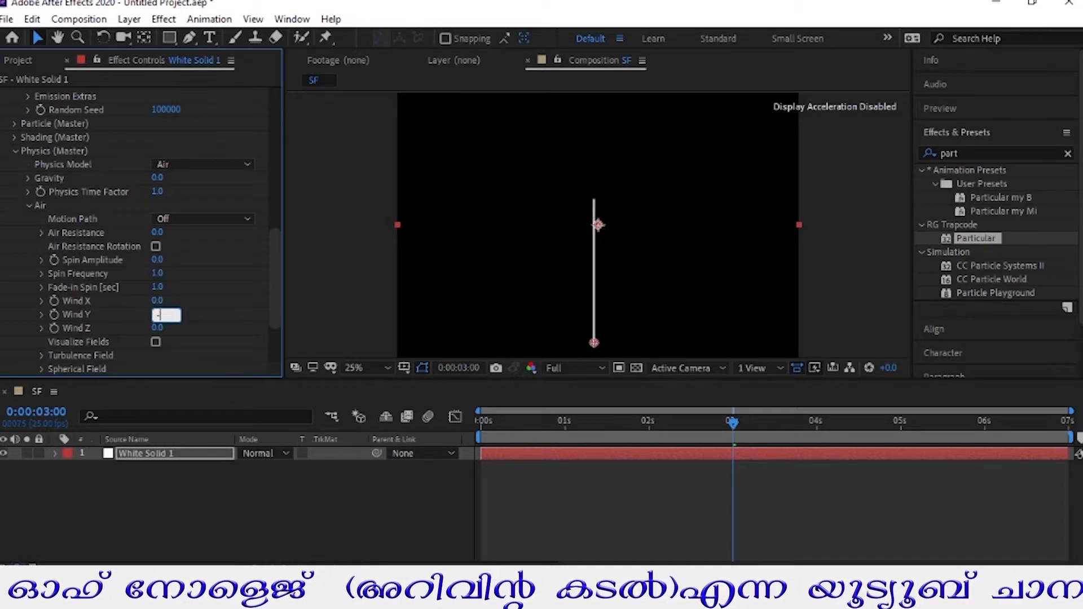
type("22")
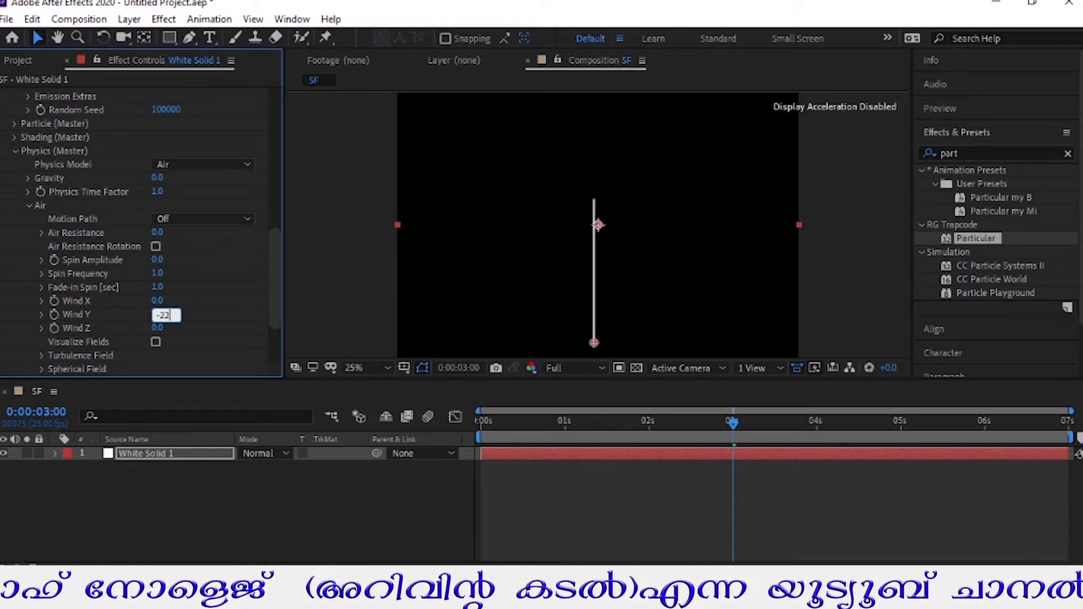
type("5")
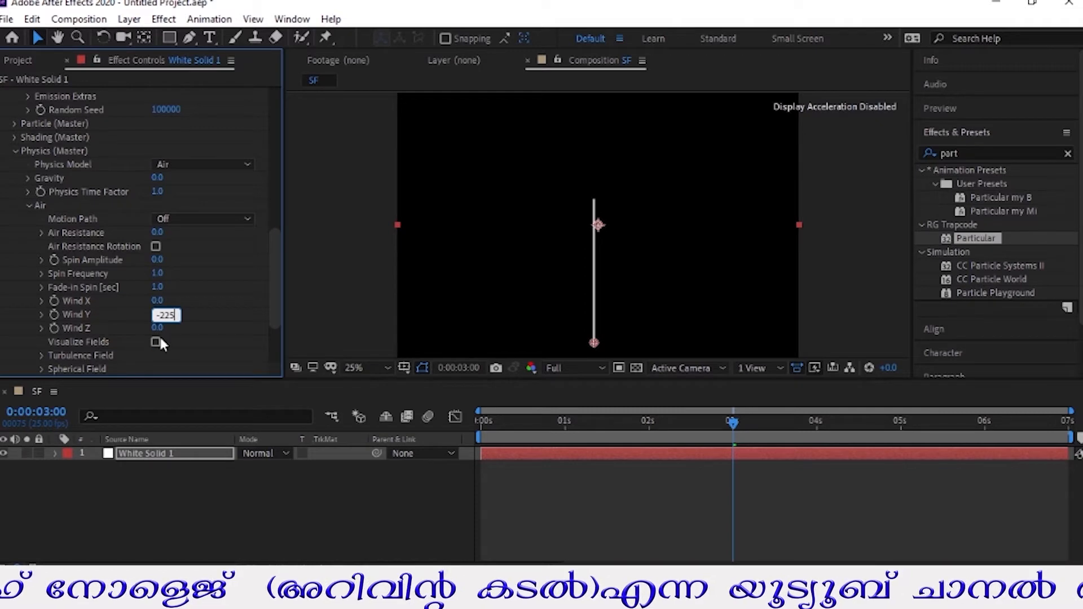
key("Return")
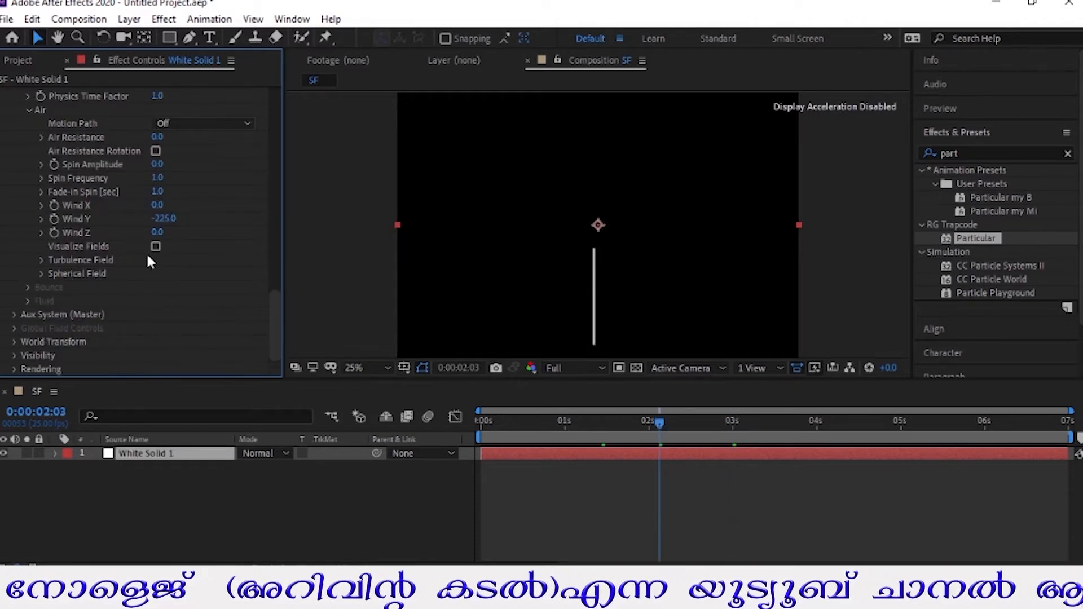
Step: Raise the Turbulence Field's Affect Position to 278 and review the particle trail over time
scroll(150, 272, "up", 8)
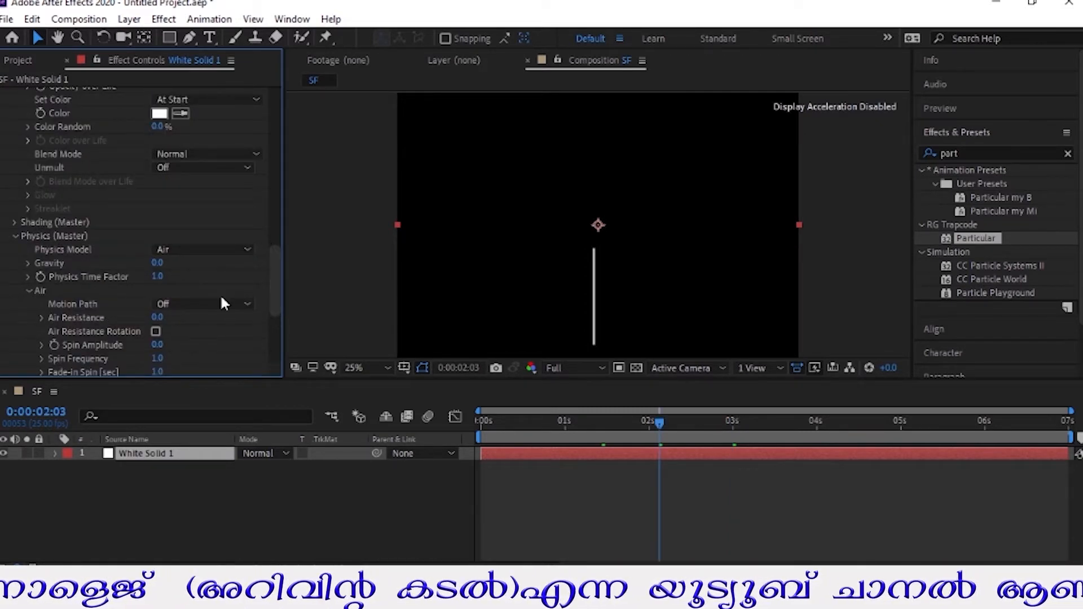
scroll(81, 285, "down", 5)
scroll(83, 295, "down", 2)
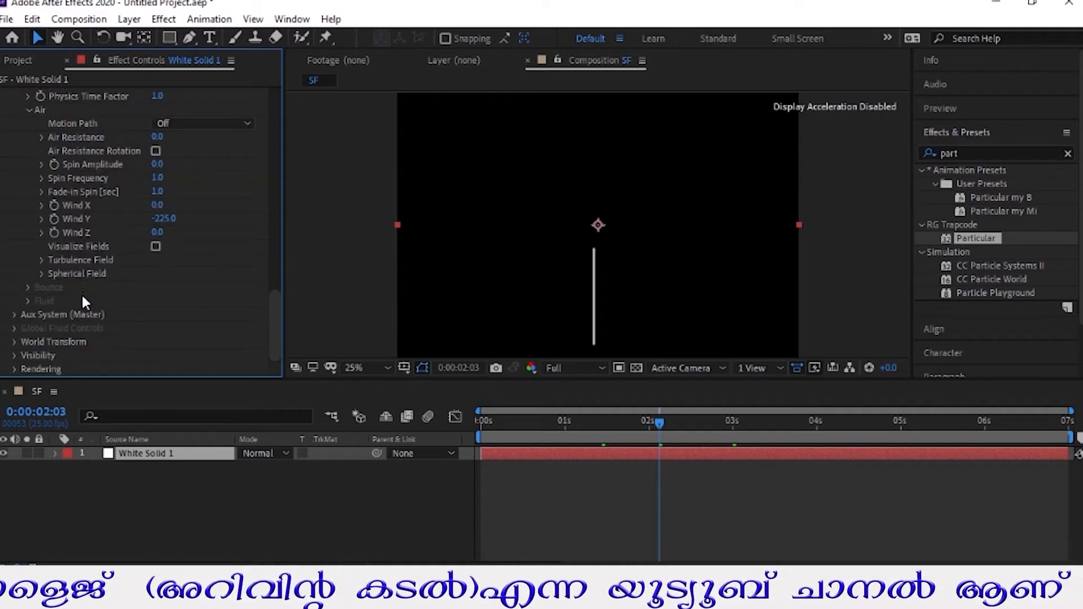
left_click(40, 263)
scroll(41, 262, "down", 4)
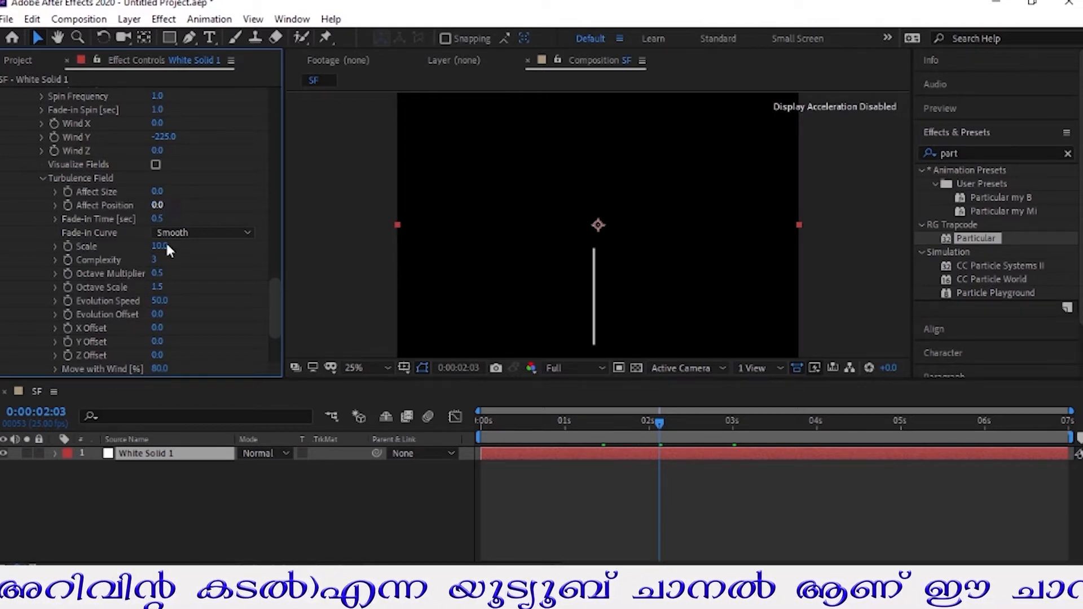
left_click_drag(157, 205, 356, 215)
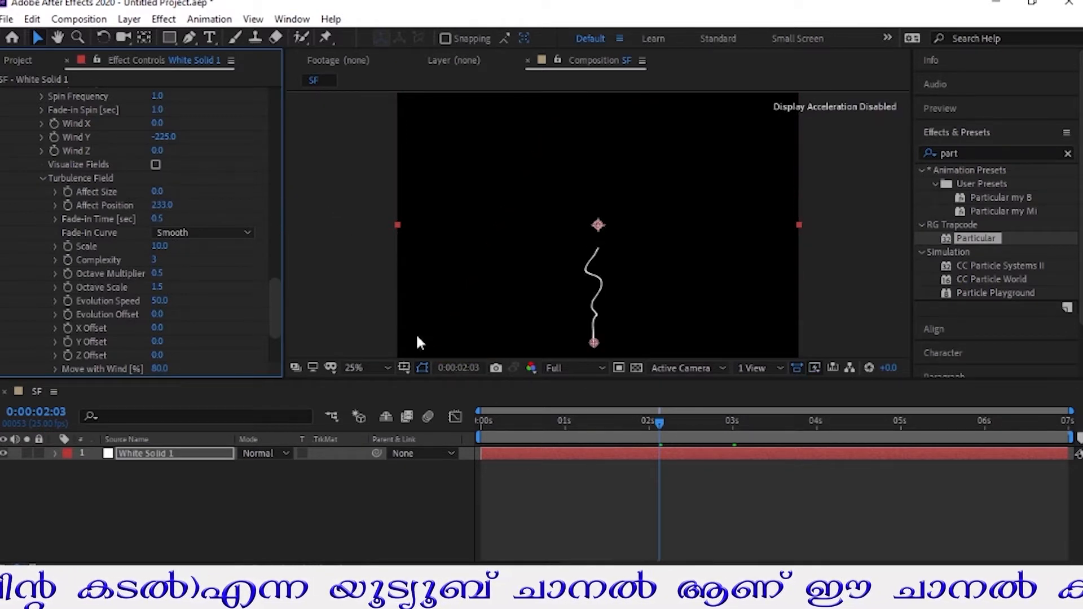
left_click_drag(162, 205, 209, 207)
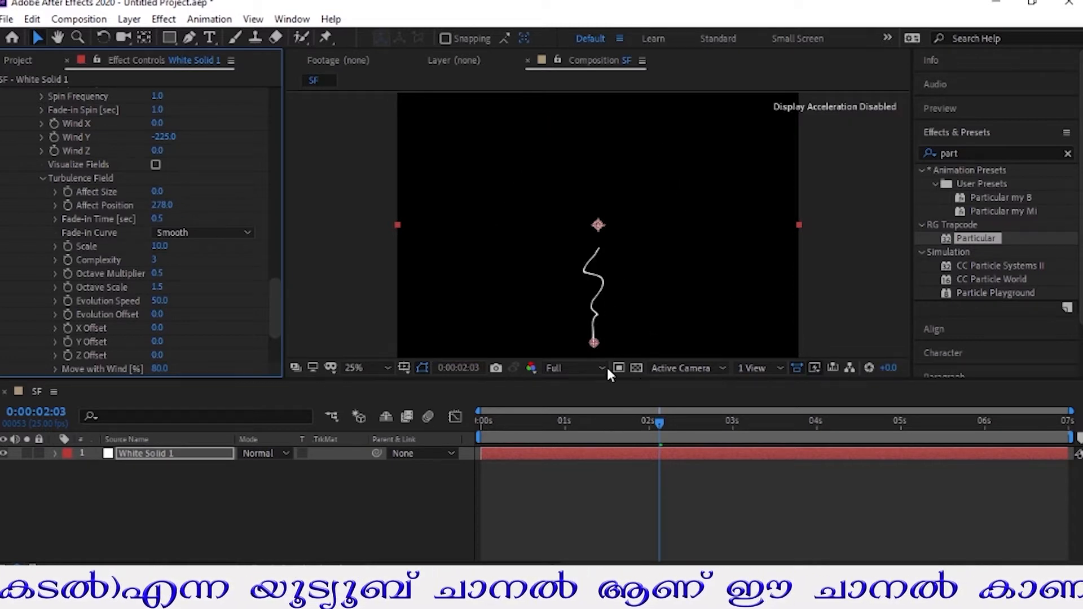
mouse_move(660, 422)
left_mouse_down()
mouse_move(566, 427)
mouse_move(659, 421)
left_mouse_up()
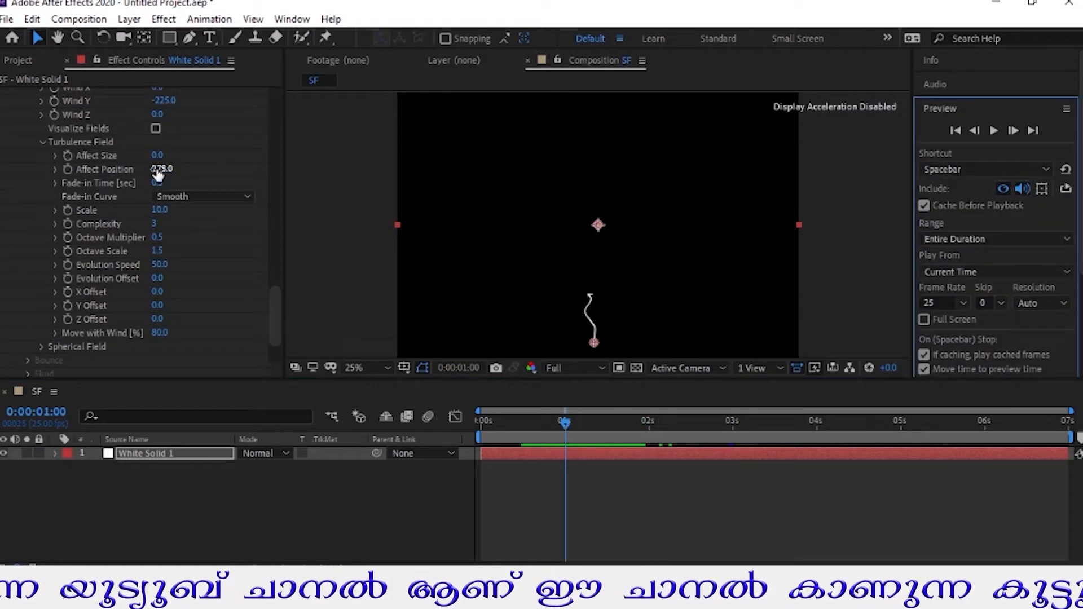
Step: Set the Turbulence Field's Affect Position to 450 and preview the animation
left_click(161, 169)
type("450")
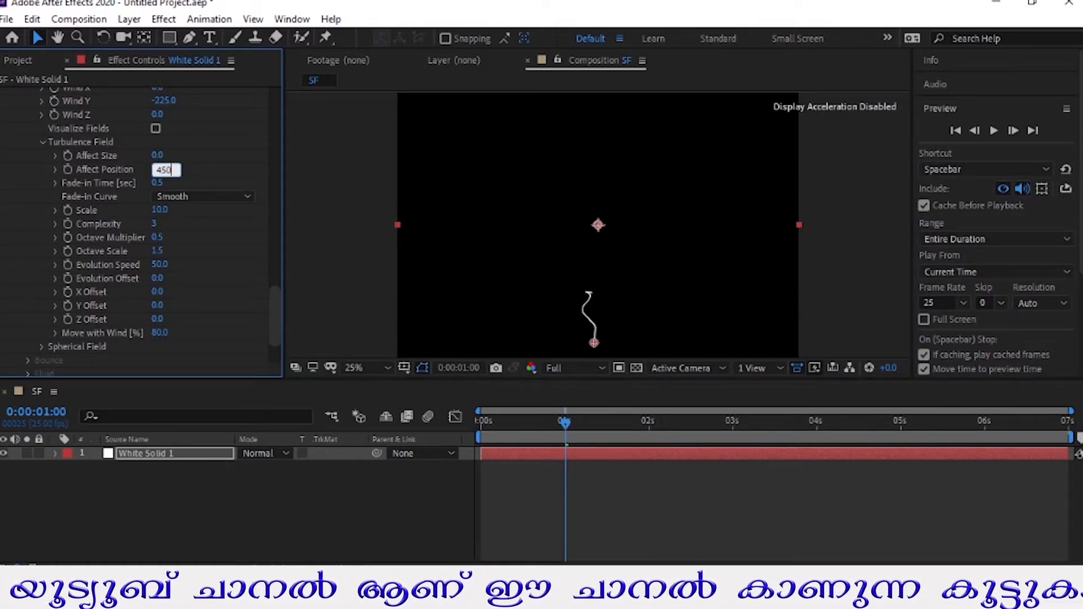
left_click(338, 289)
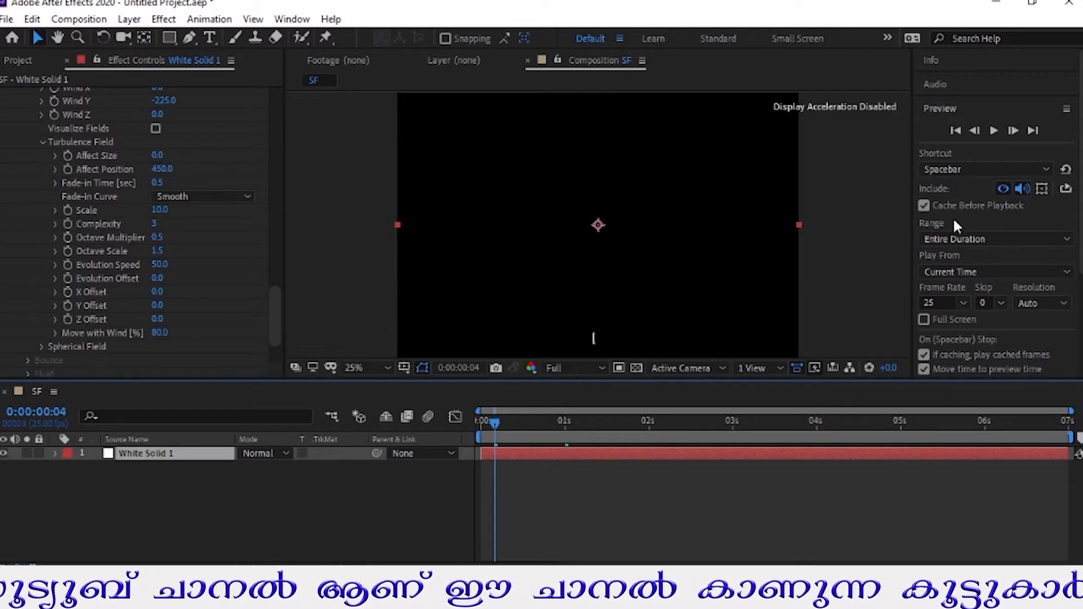
left_click(997, 129)
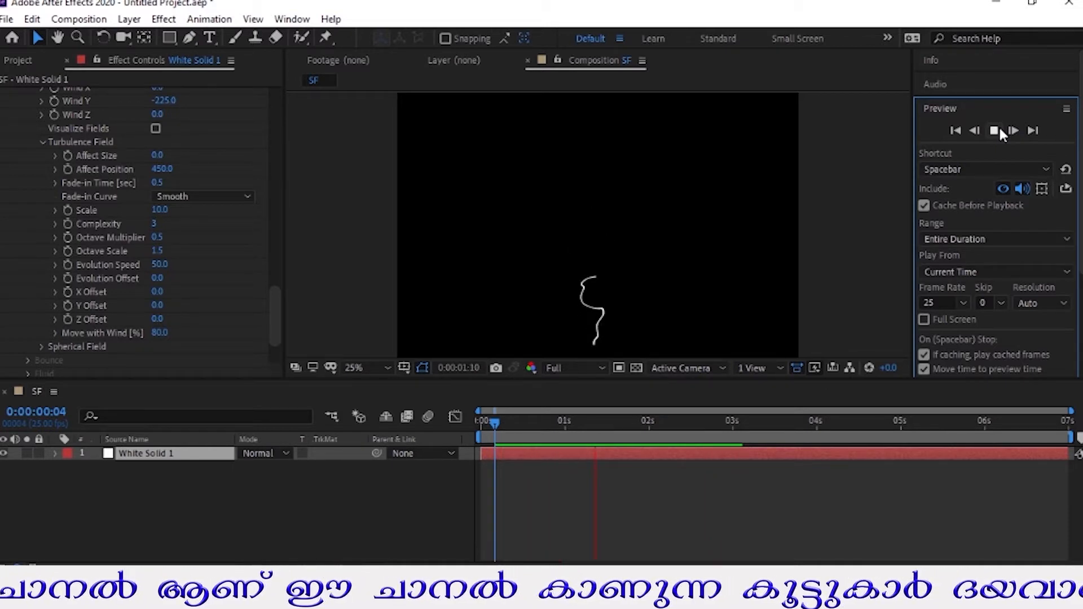
left_click(998, 130)
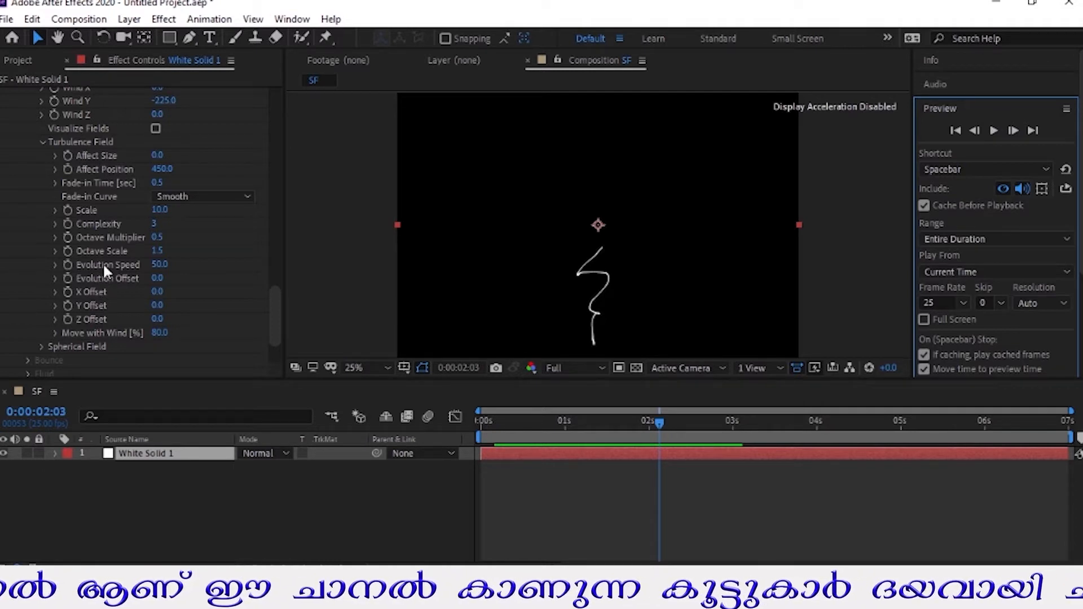
Step: Set the Turbulence Field's Evolution Speed to 10 and preview the particle trail
left_click(161, 265)
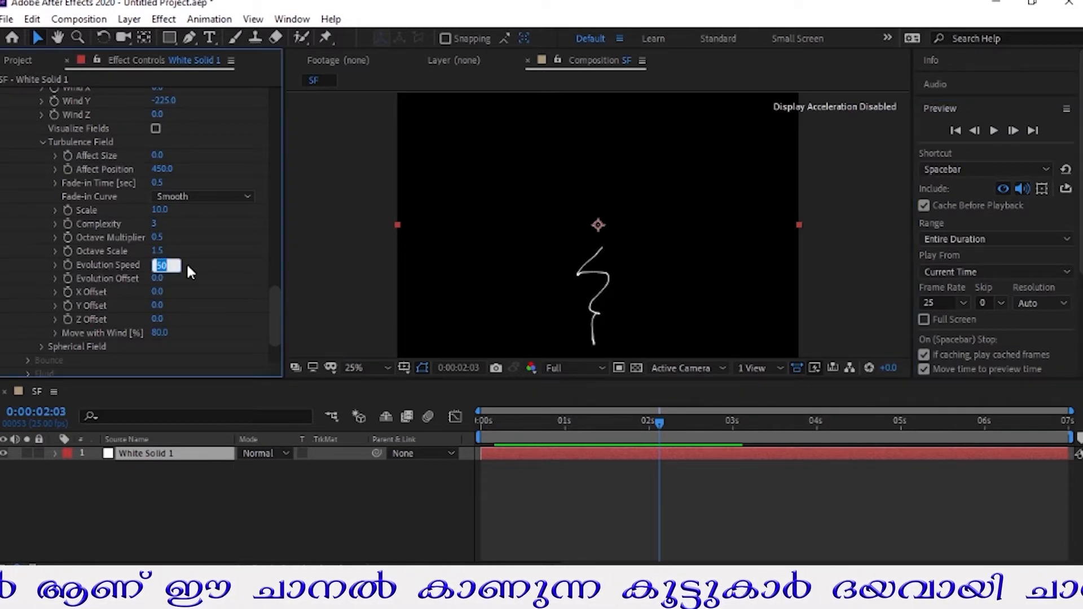
type("10")
key("Return")
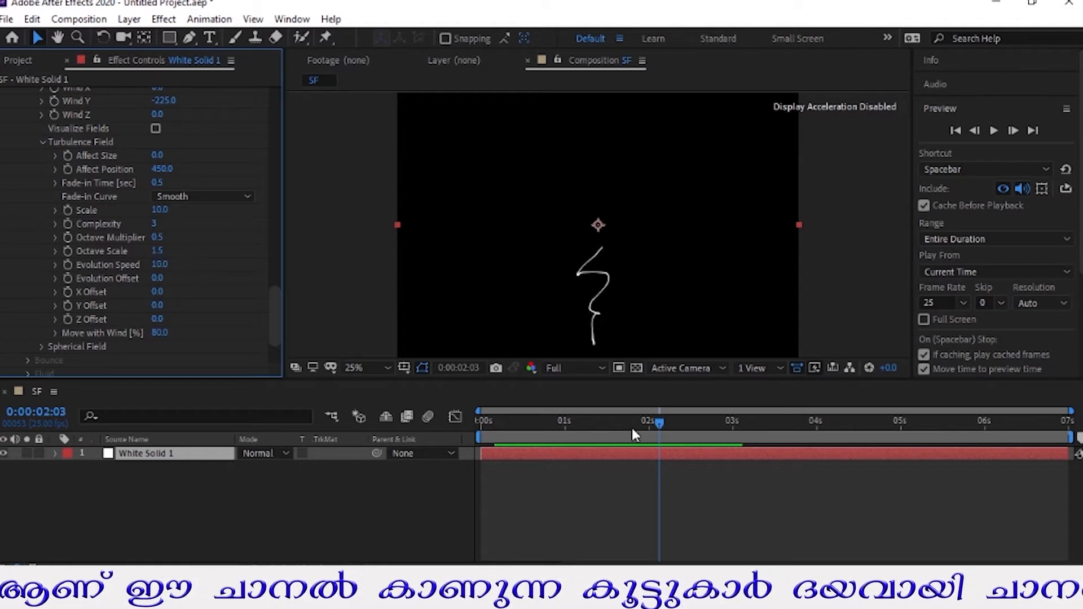
left_click(994, 130)
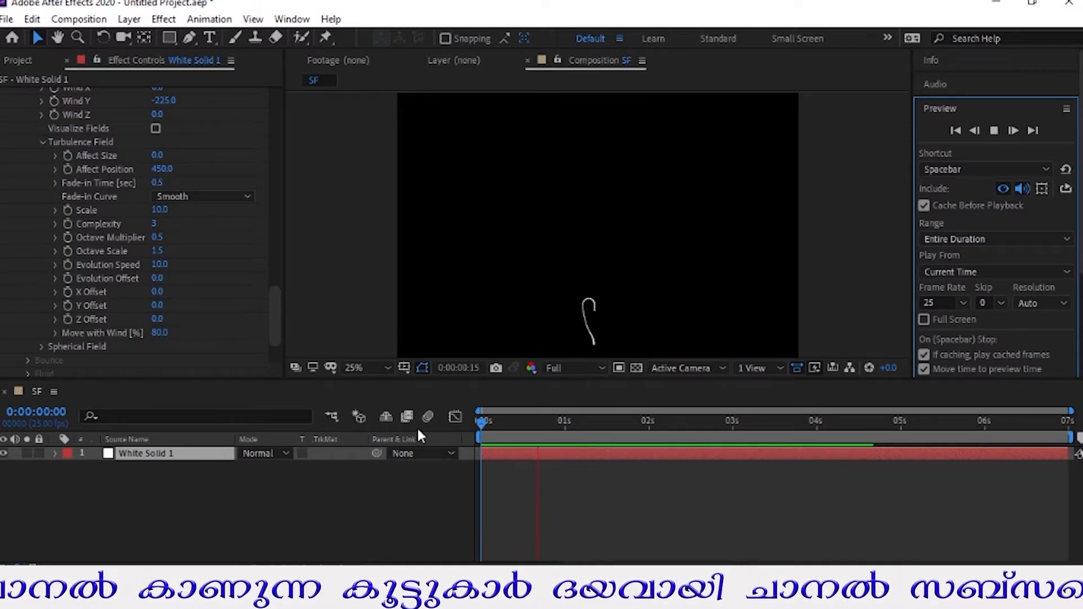
key("space")
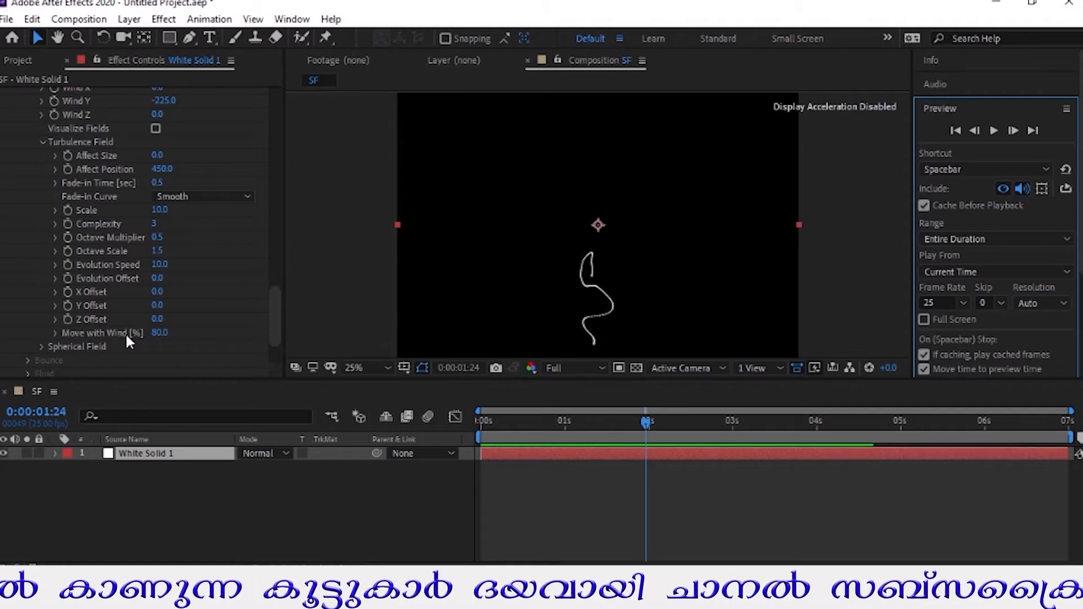
Step: Set the Turbulence Field's Move with Wind to 100% and preview the animation from near the start
left_click(159, 333)
type("100")
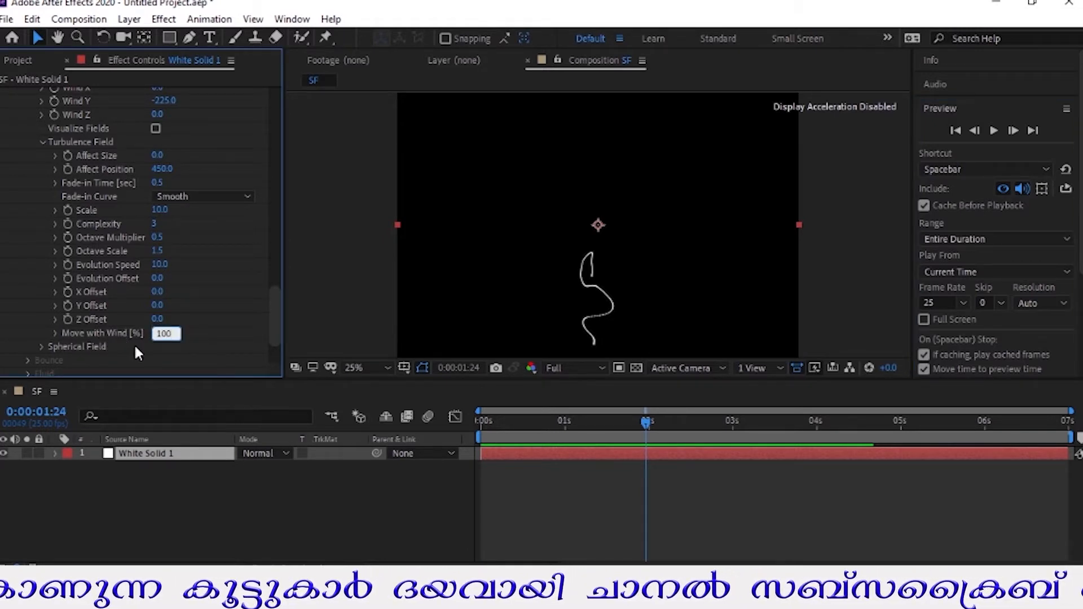
key("Return")
left_click_drag(646, 422, 508, 428)
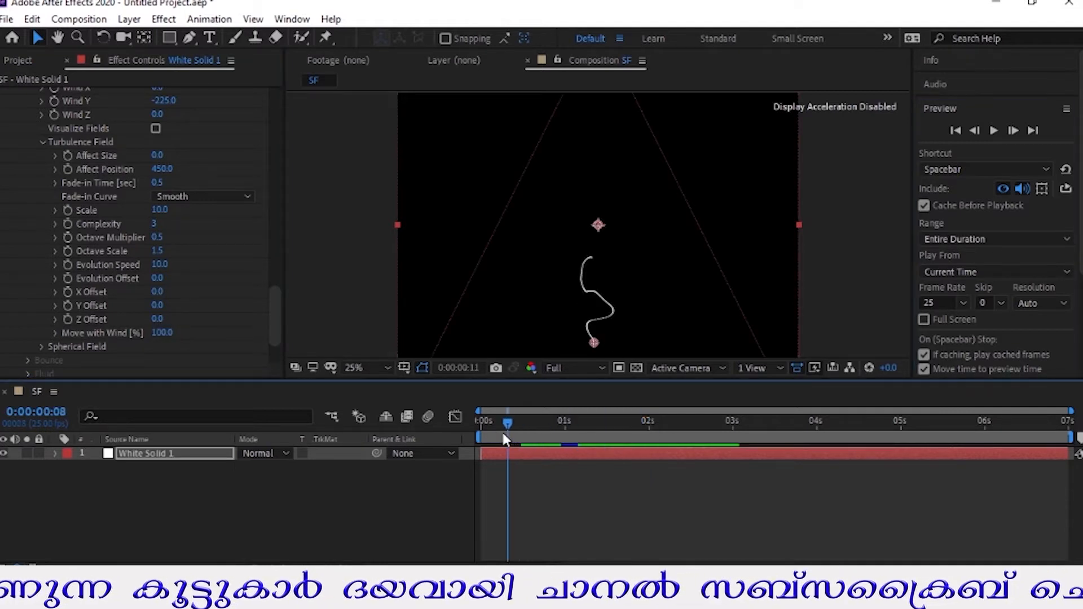
left_click(995, 135)
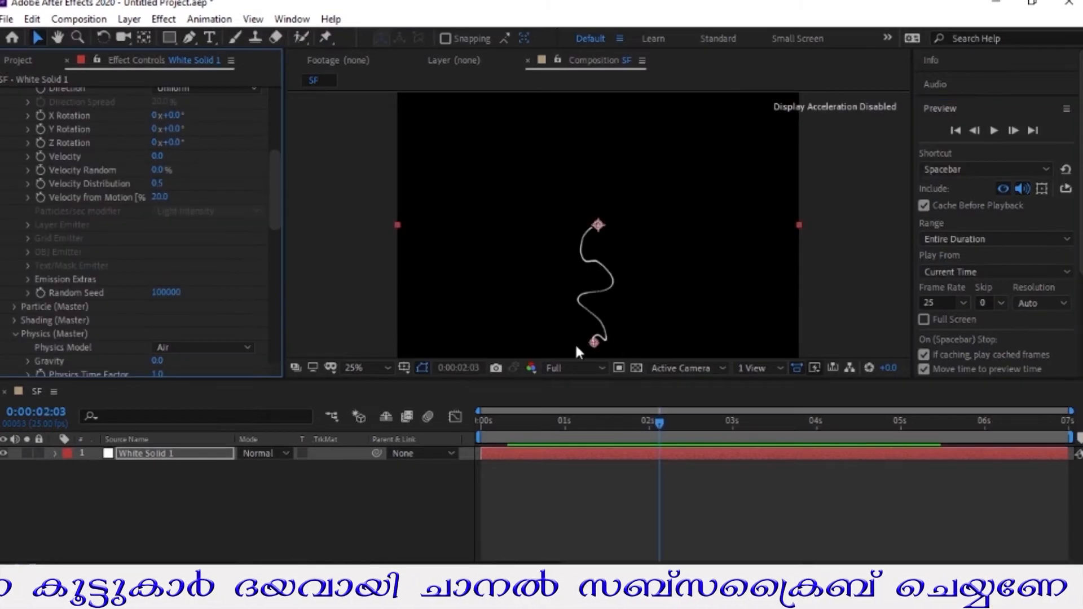
Step: Change the Particle Type to Streaklet in Particular's Particle (Master) settings
left_click(15, 306)
scroll(168, 316, "down", 6)
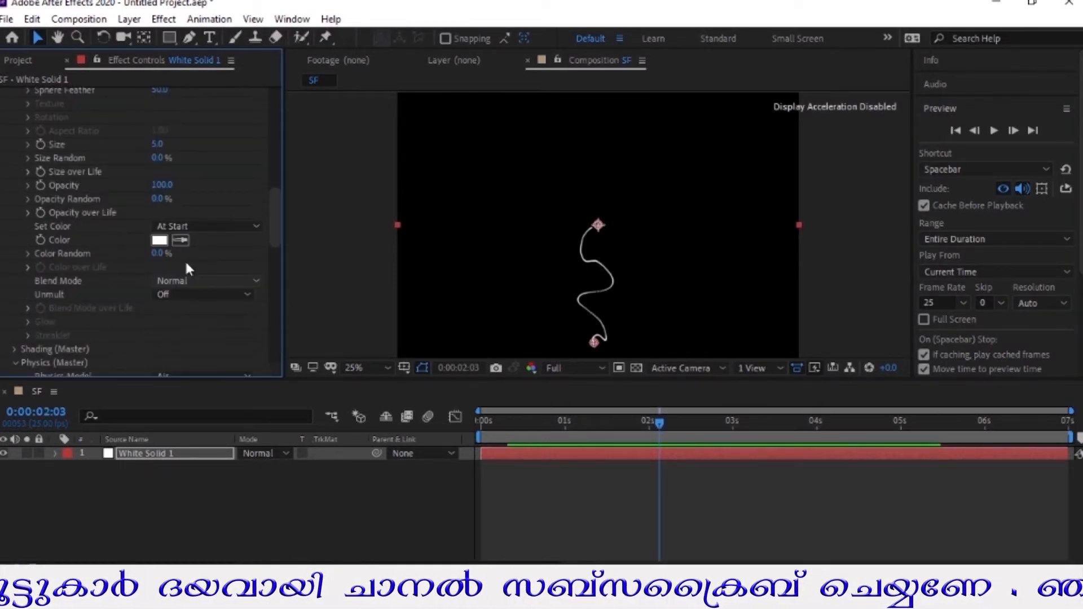
scroll(50, 156, "up", 5)
left_click(201, 171)
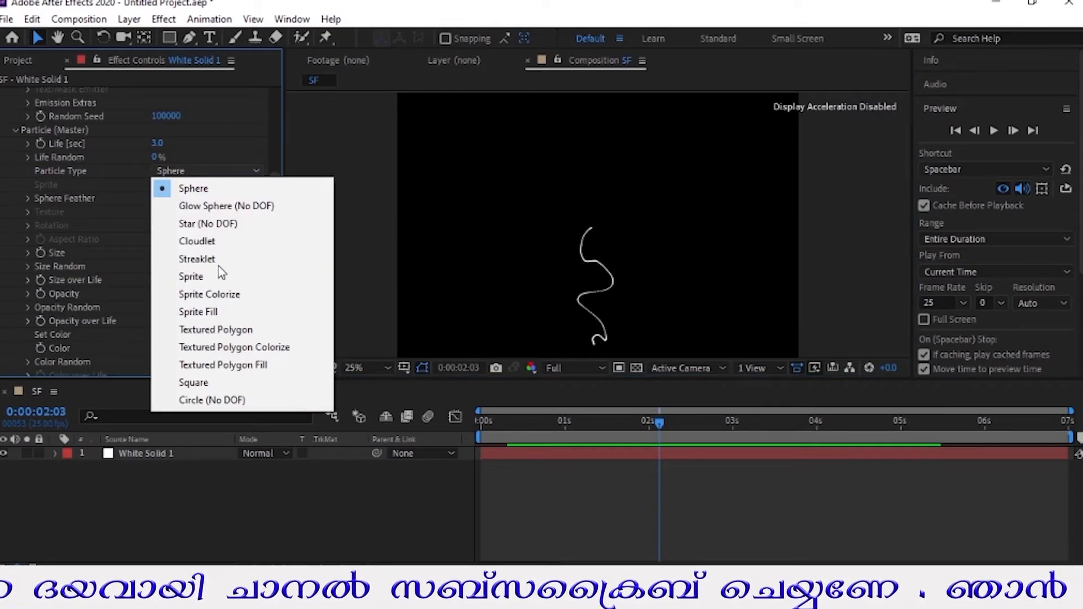
left_click(215, 259)
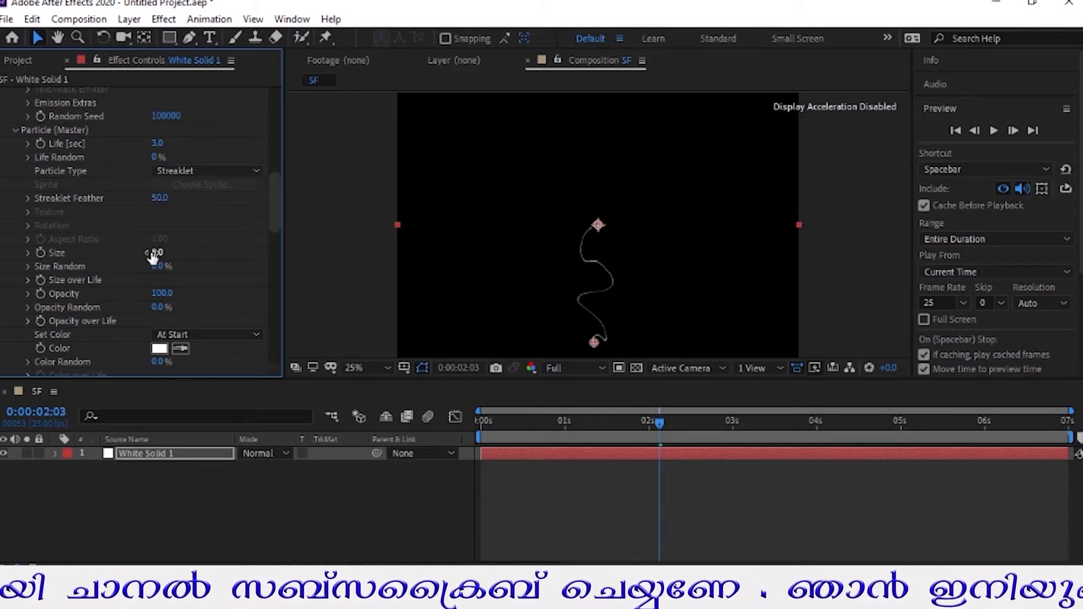
Step: Thicken the streaklet trail by setting the particle Size to 80
left_click_drag(155, 252, 206, 255)
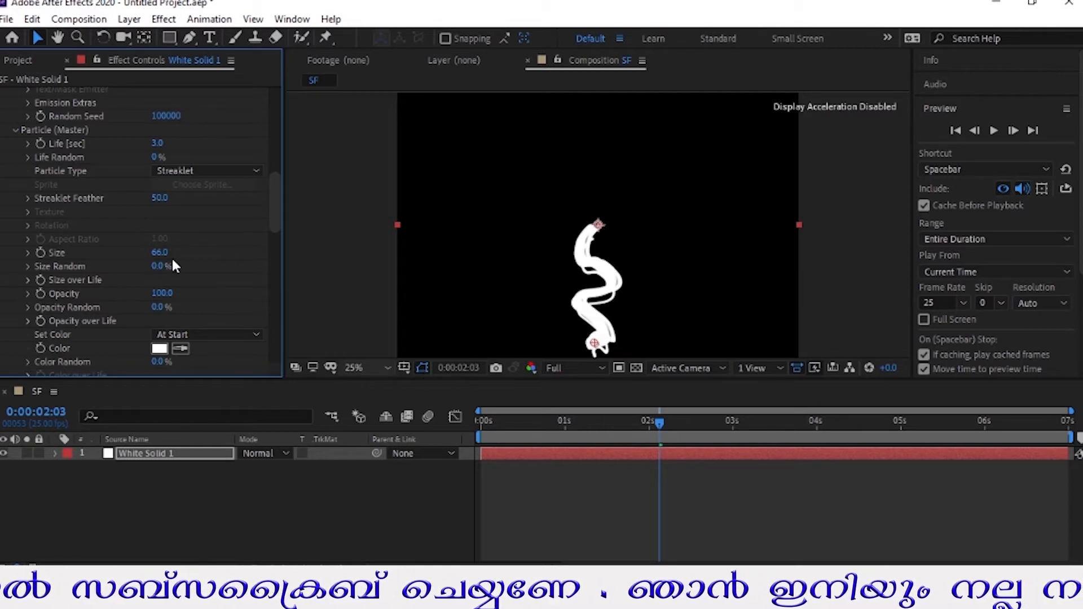
left_click_drag(180, 253, 180, 253)
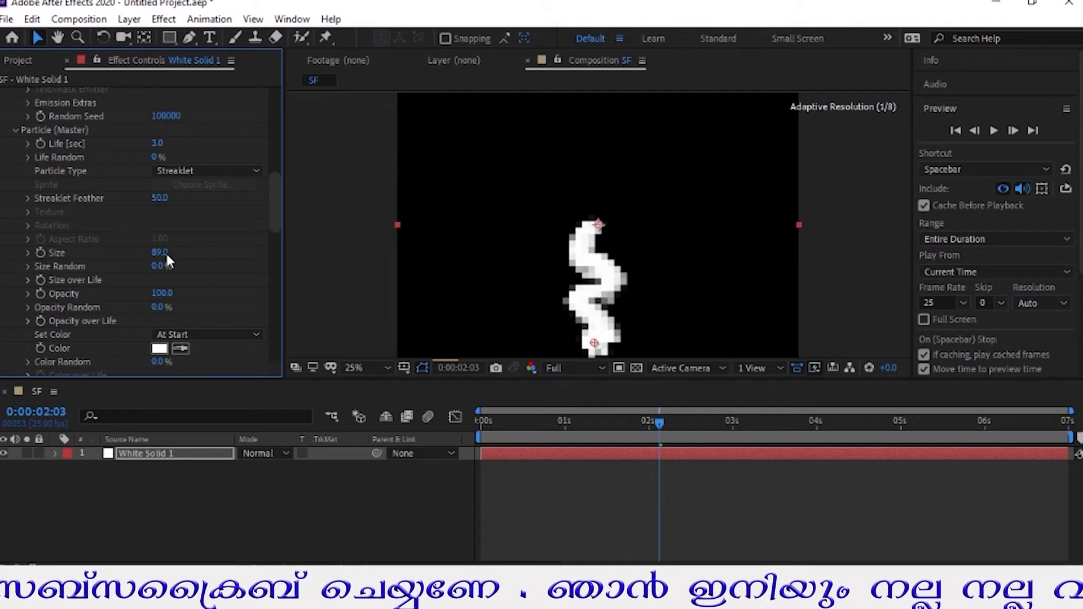
left_click(160, 253)
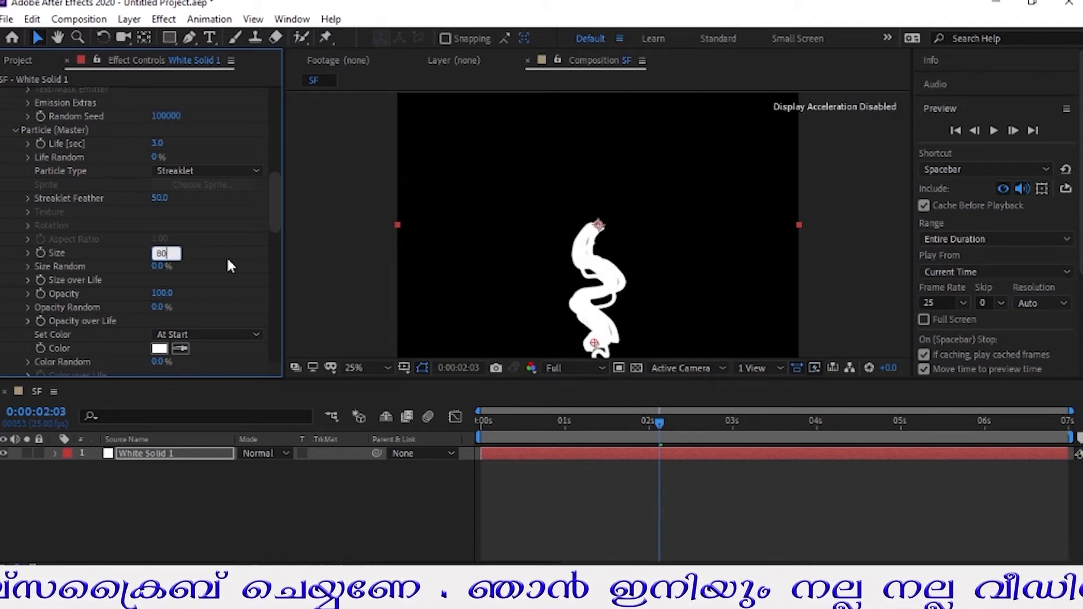
key("Return")
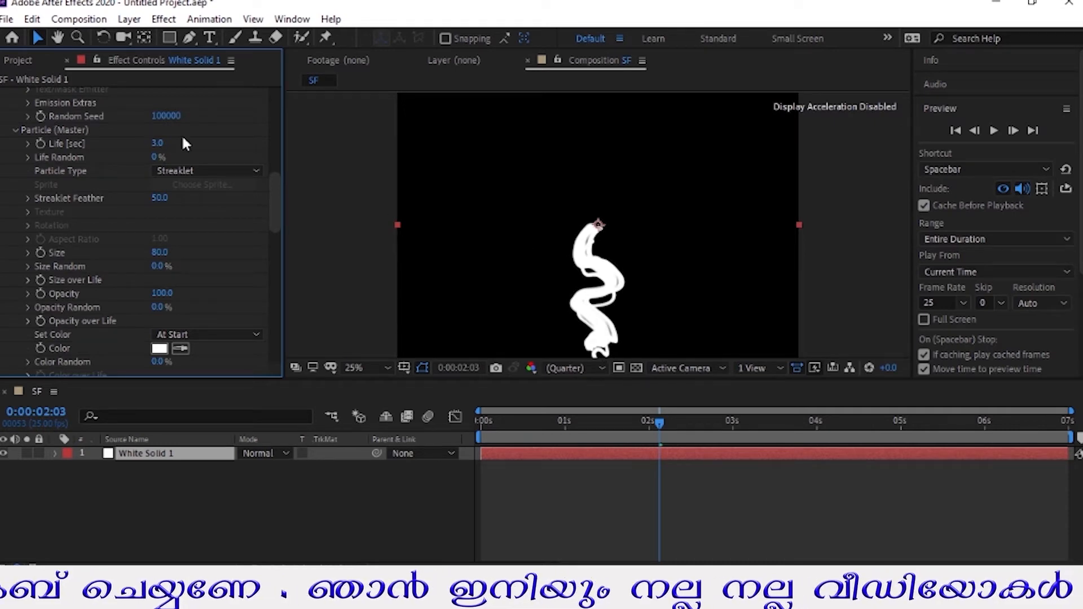
Step: Set the emitter's Particles/sec to 400 for a denser trail
scroll(183, 143, "up", 10)
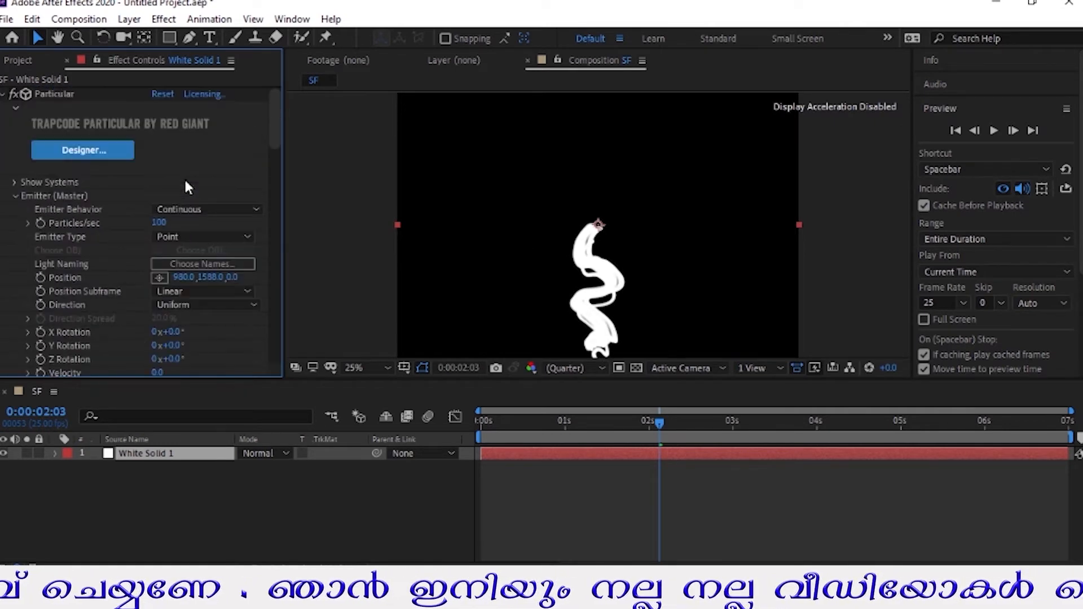
left_click(156, 223)
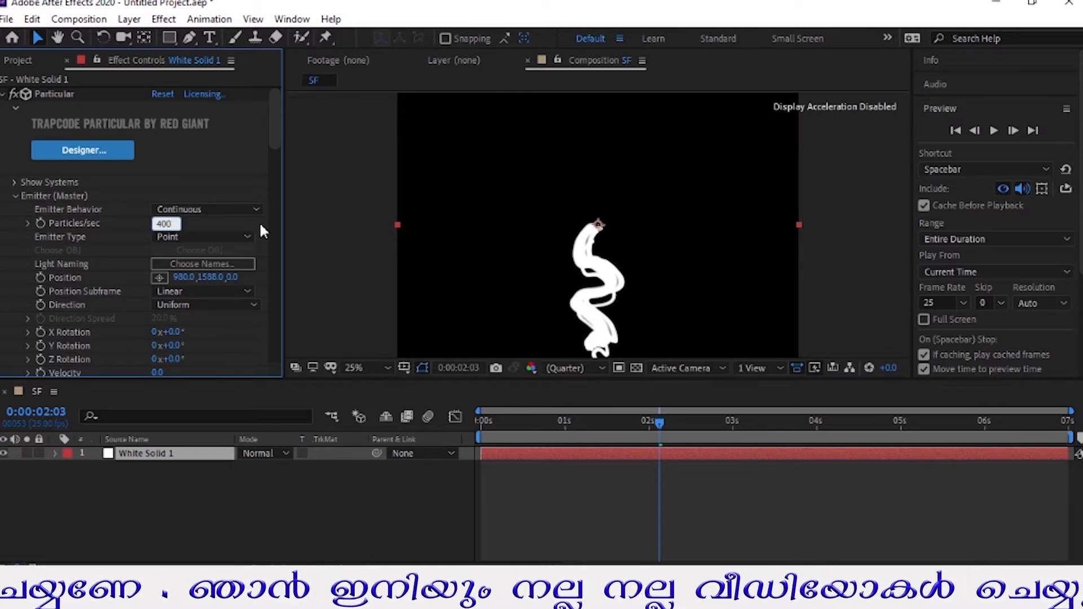
key("Return")
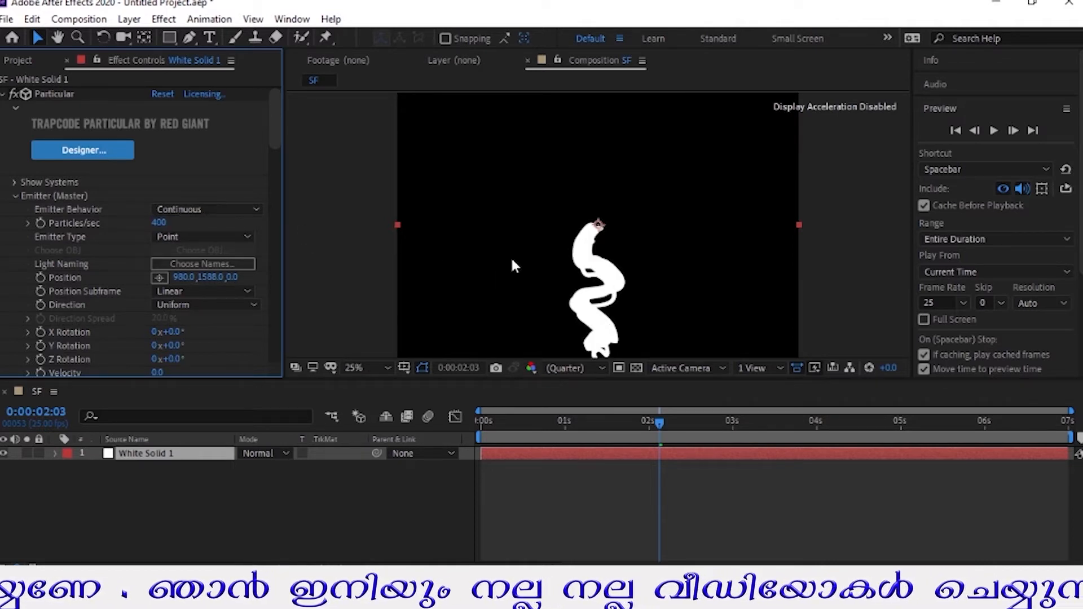
scroll(597, 312, "down", 4)
scroll(594, 267, "up", 4)
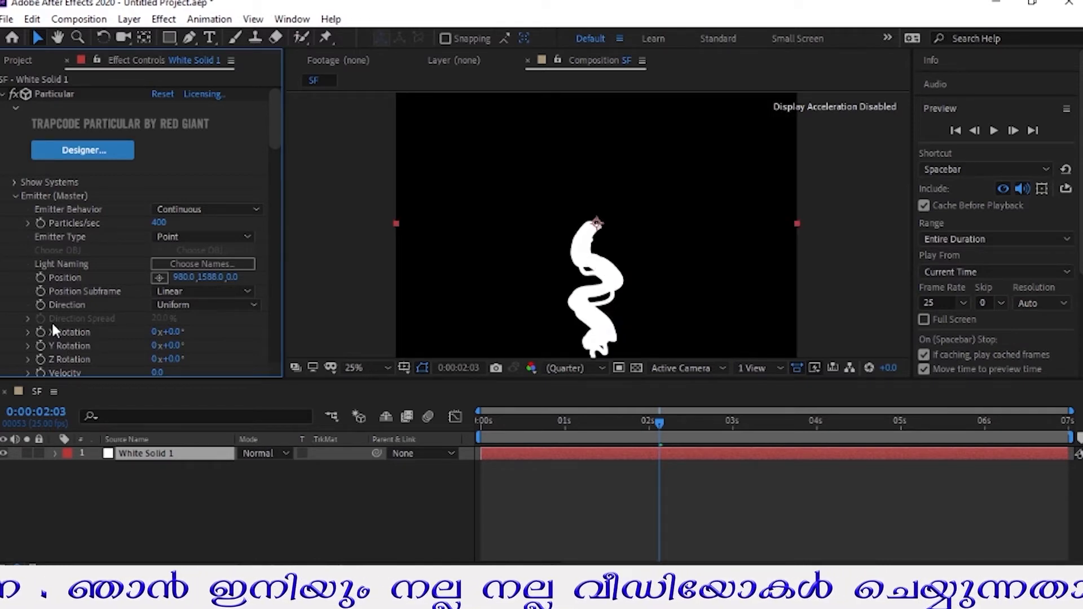
Step: Make the streaklets translucent by trying a particle Opacity of 4 and settling on 3
scroll(131, 284, "down", 8)
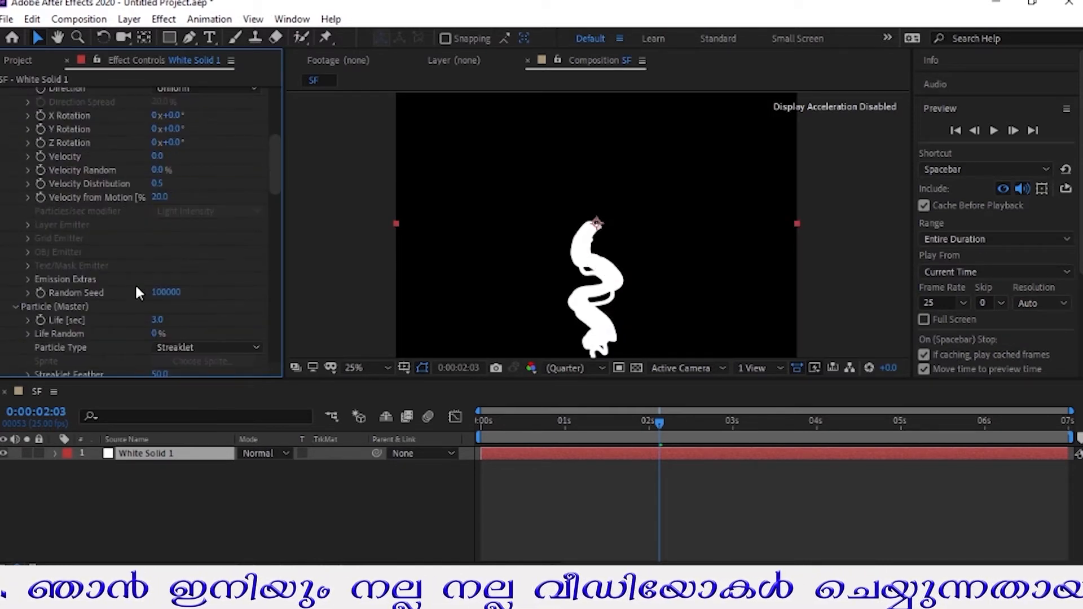
scroll(137, 292, "down", 3)
scroll(136, 288, "down", 3)
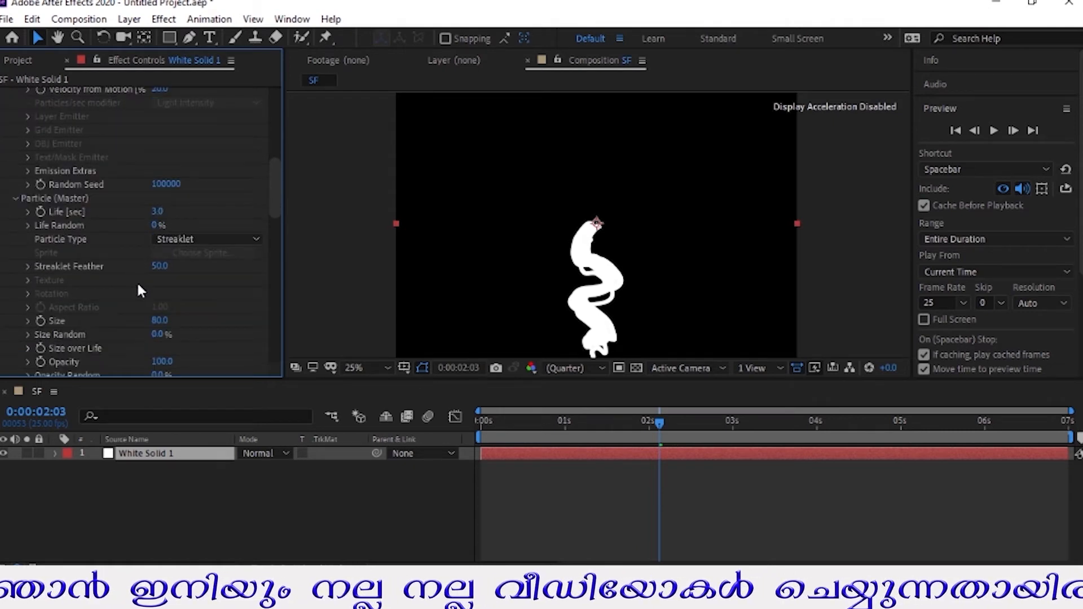
scroll(140, 281, "down", 2)
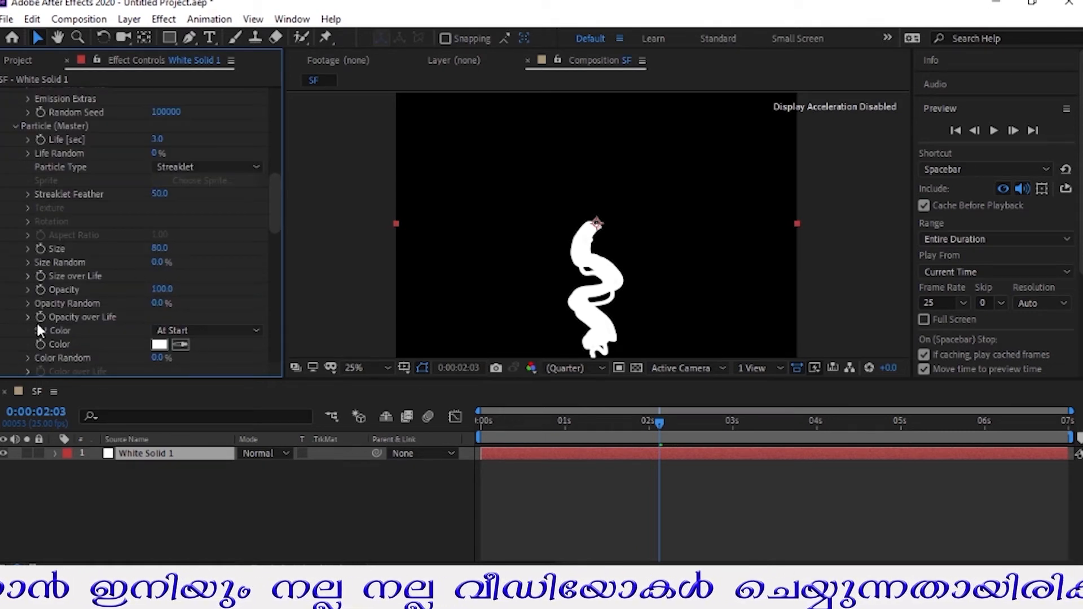
left_click(159, 289)
type("4")
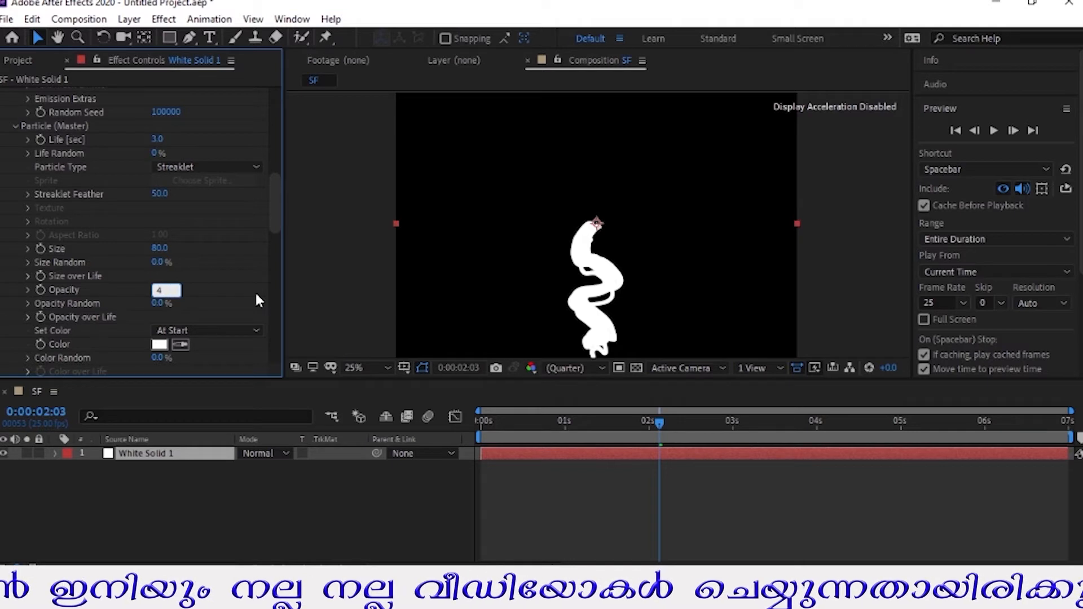
key("Return")
scroll(276, 228, "down", 4)
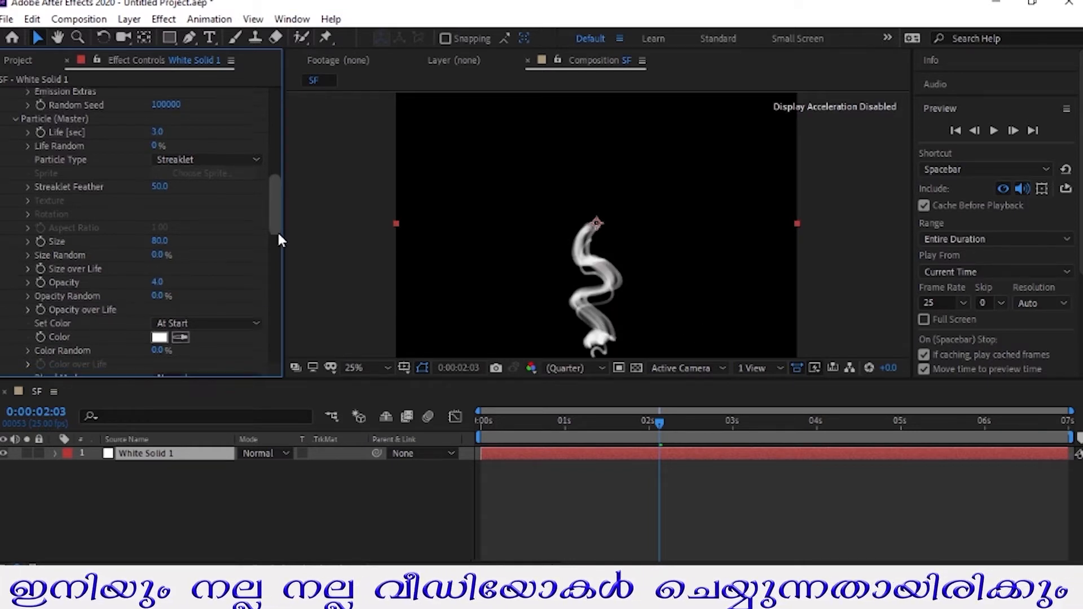
left_click(156, 212)
type("3")
key("Return")
Step: Draw a Size over Life curve rising from zero at the start to full size at the end, and preview it
scroll(242, 237, "down", 2)
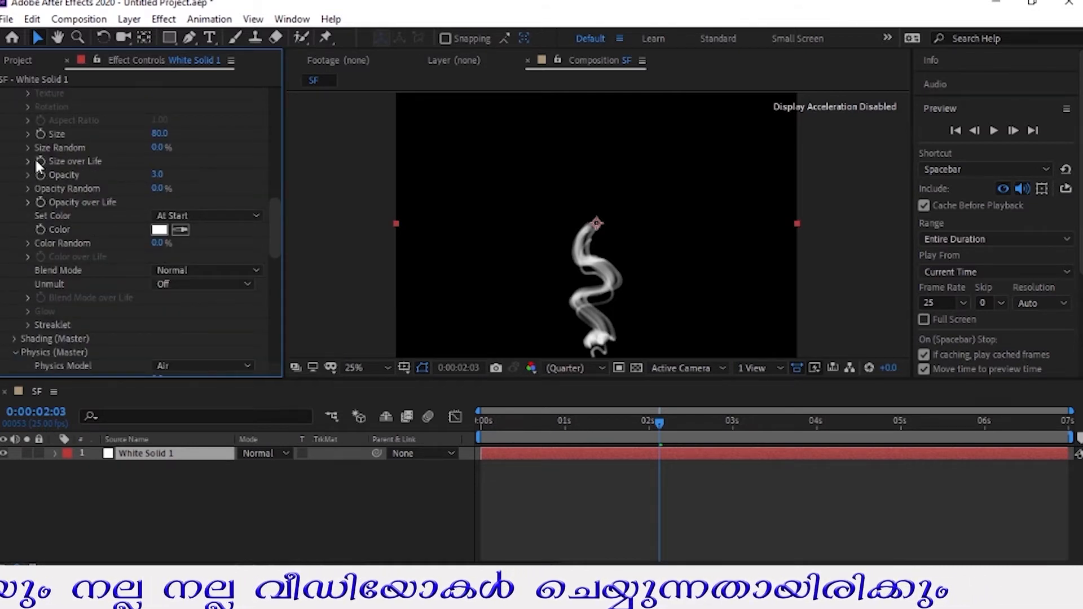
left_click(28, 162)
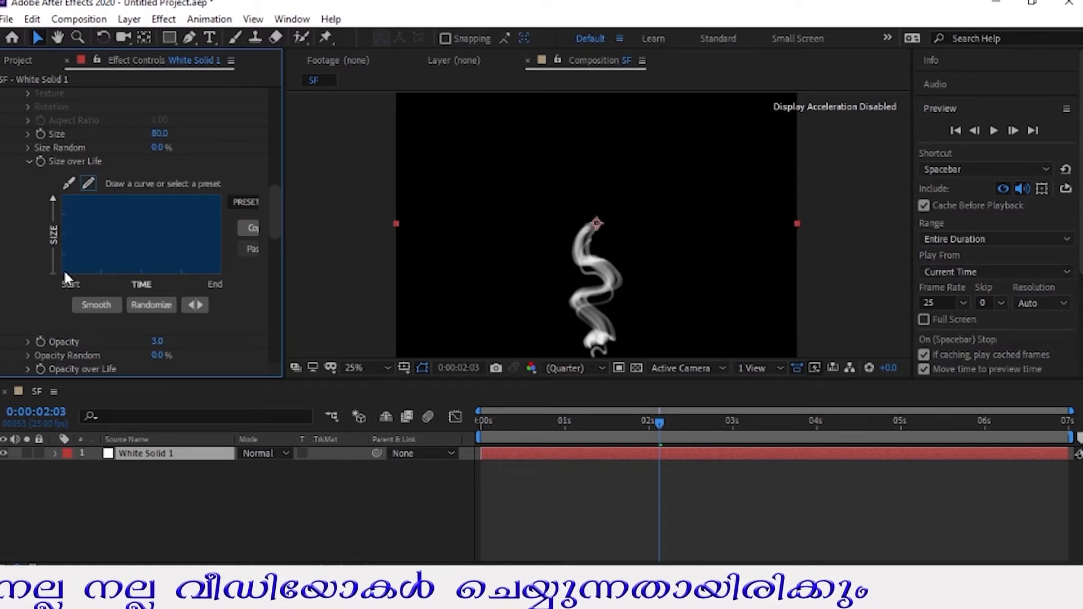
left_click_drag(61, 271, 215, 186)
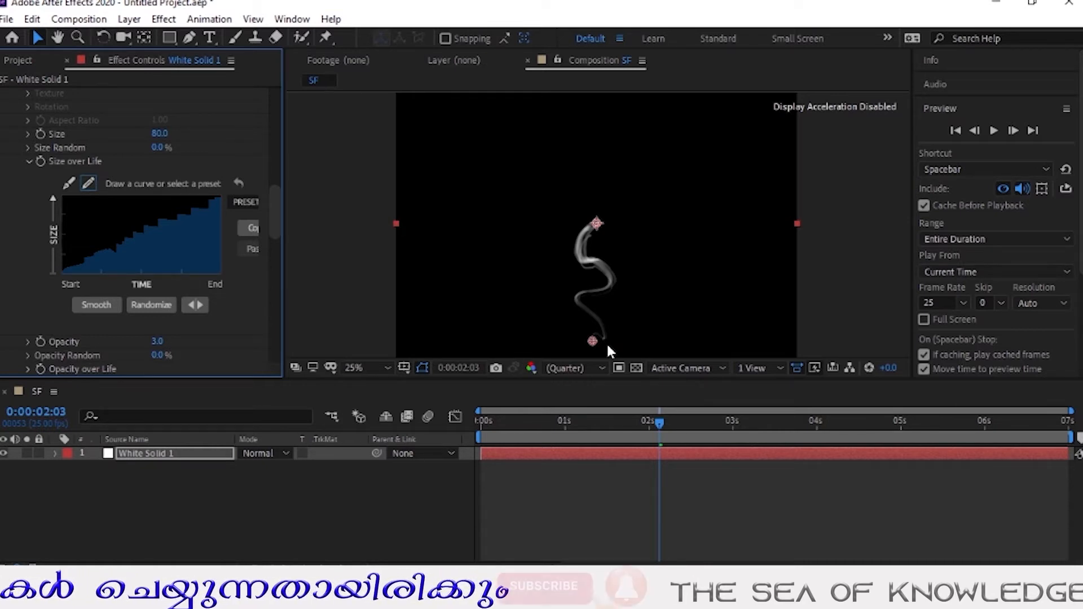
left_click_drag(623, 425, 507, 428)
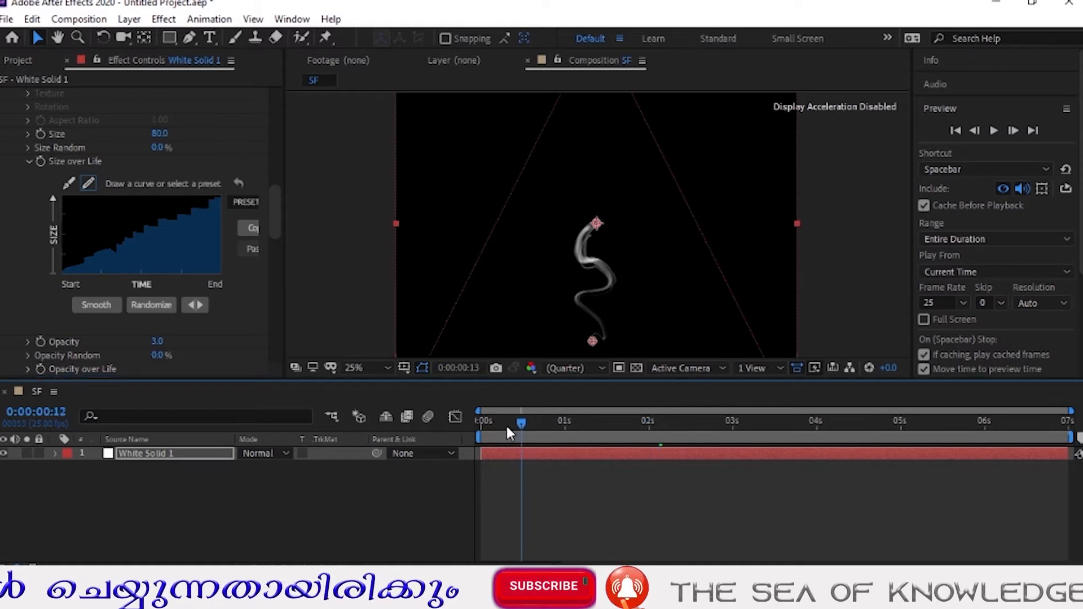
left_click(996, 130)
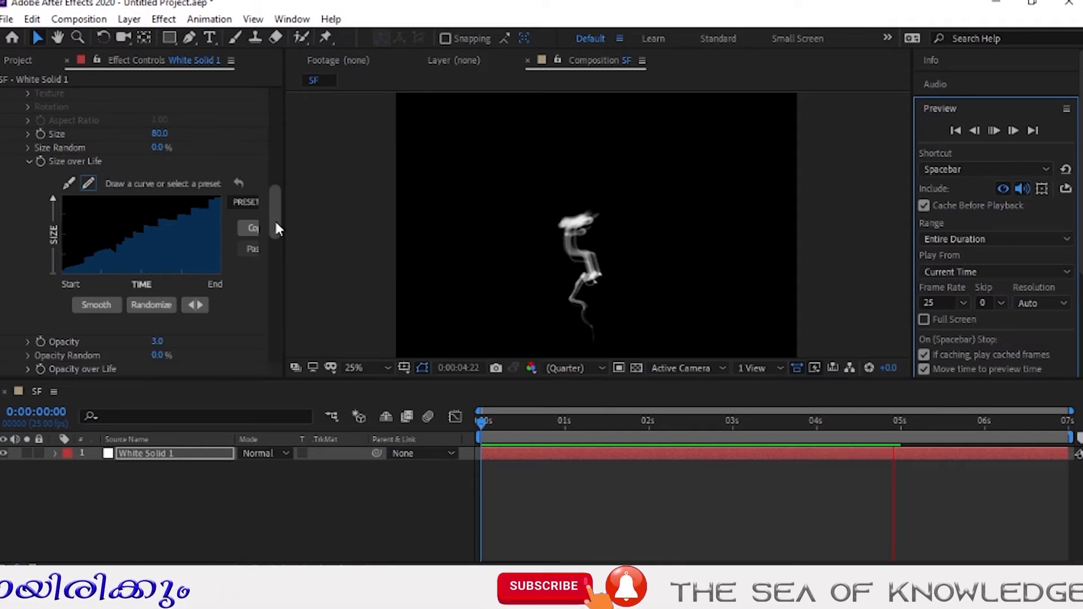
Step: Set the Turbulence Field's Fade-in Time to 3 seconds
left_click_drag(274, 219, 275, 171)
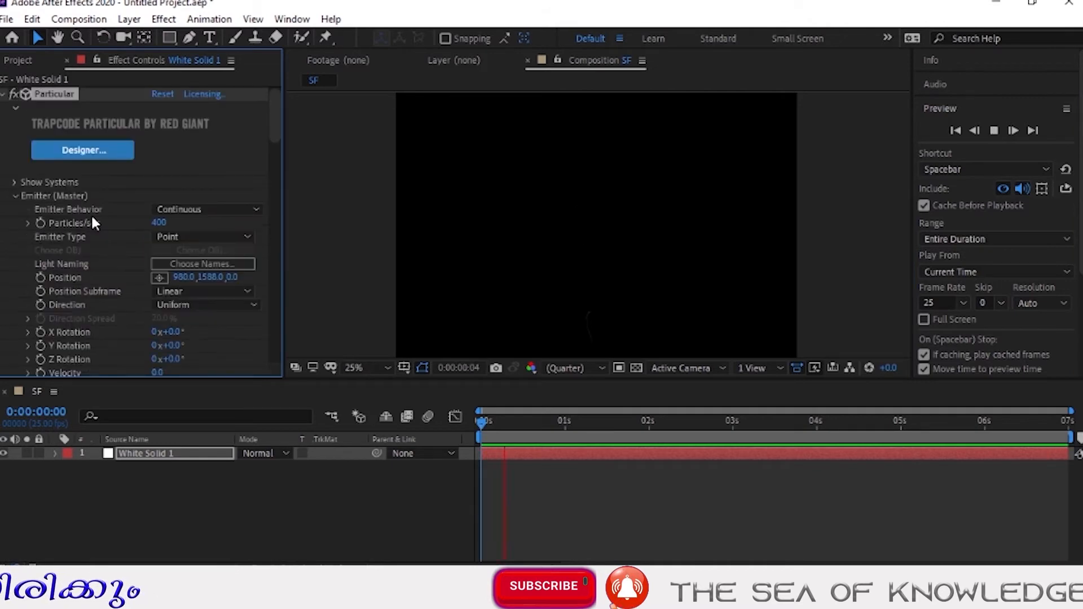
scroll(90, 215, "down", 10)
scroll(92, 225, "down", 15)
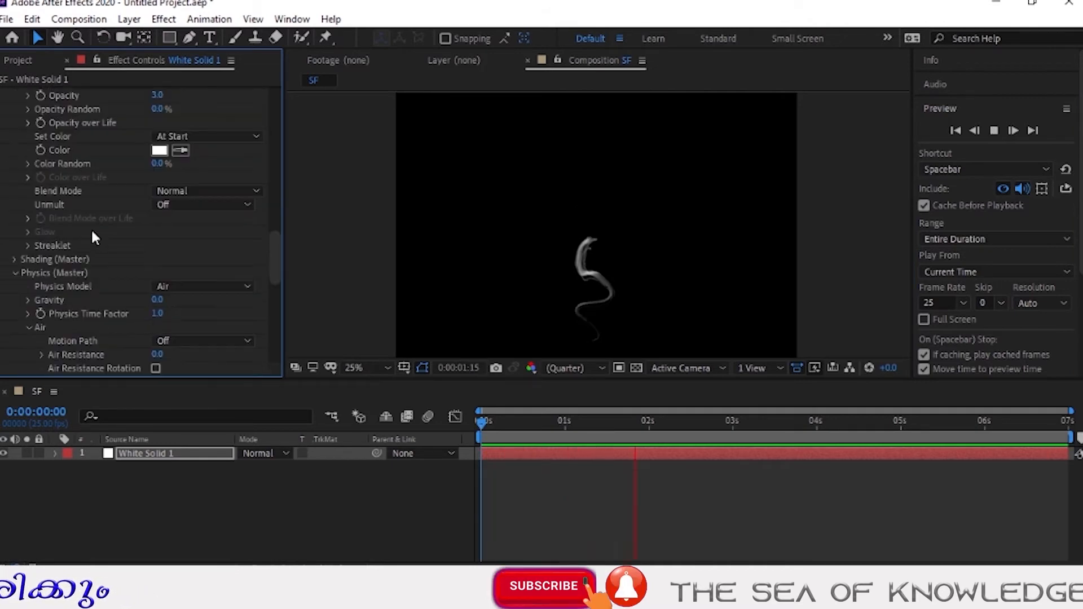
left_click(160, 255)
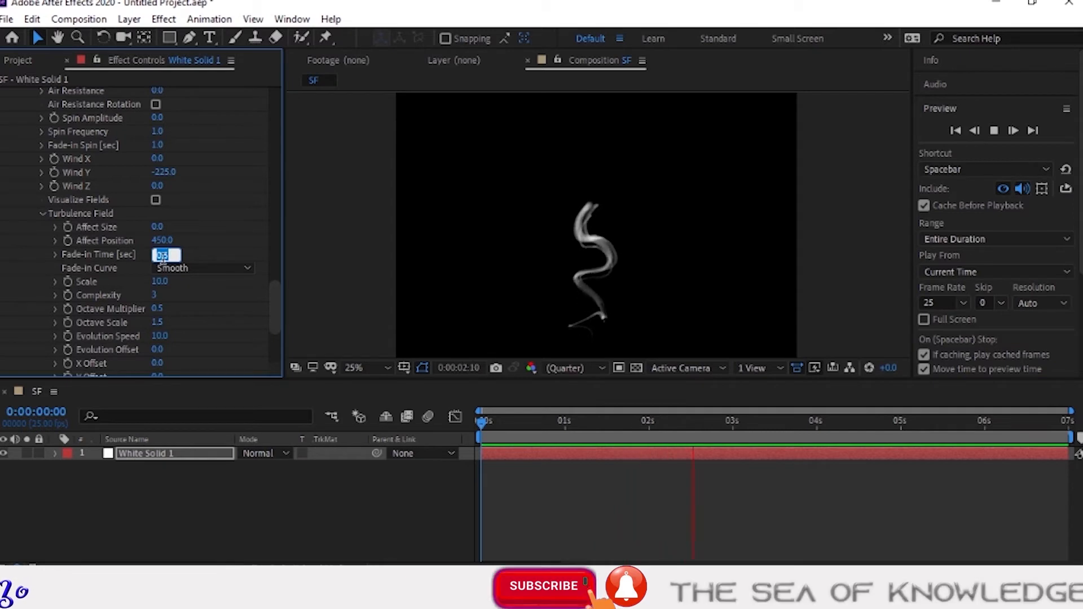
type("3")
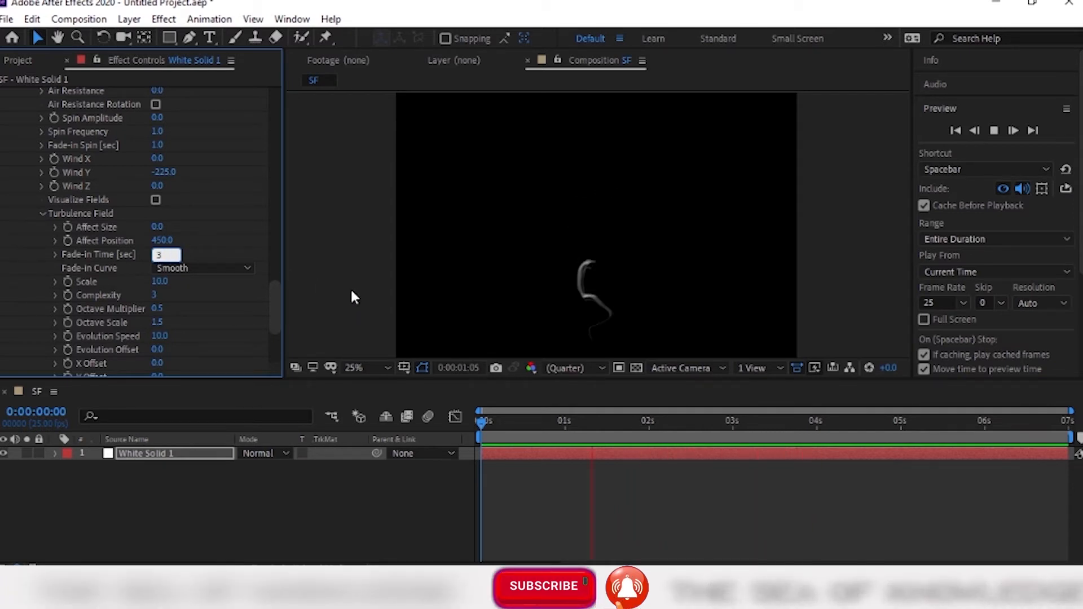
key("Return")
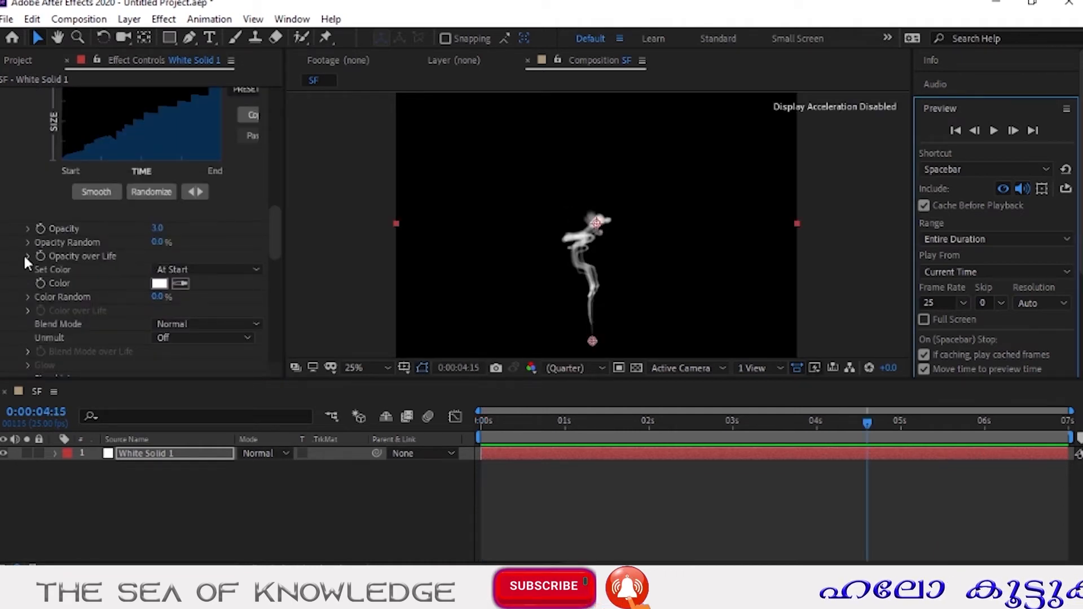
Step: Give Opacity over Life the rise-and-fall triangle preset, flatten and smooth its peak, and preview the trail from near the start
left_click(25, 259)
scroll(34, 271, "down", 3)
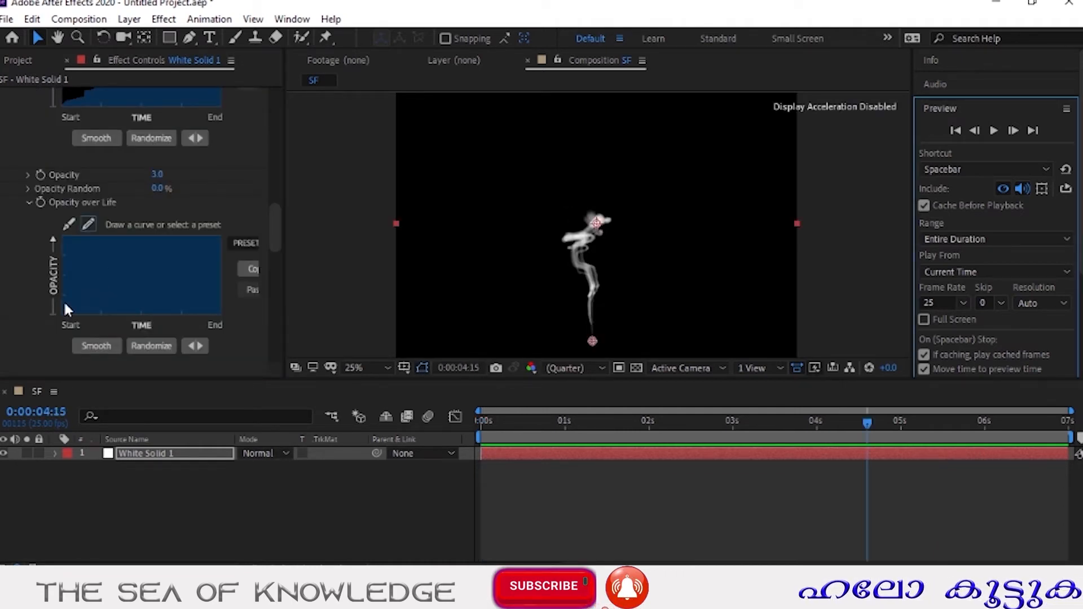
left_click(276, 243)
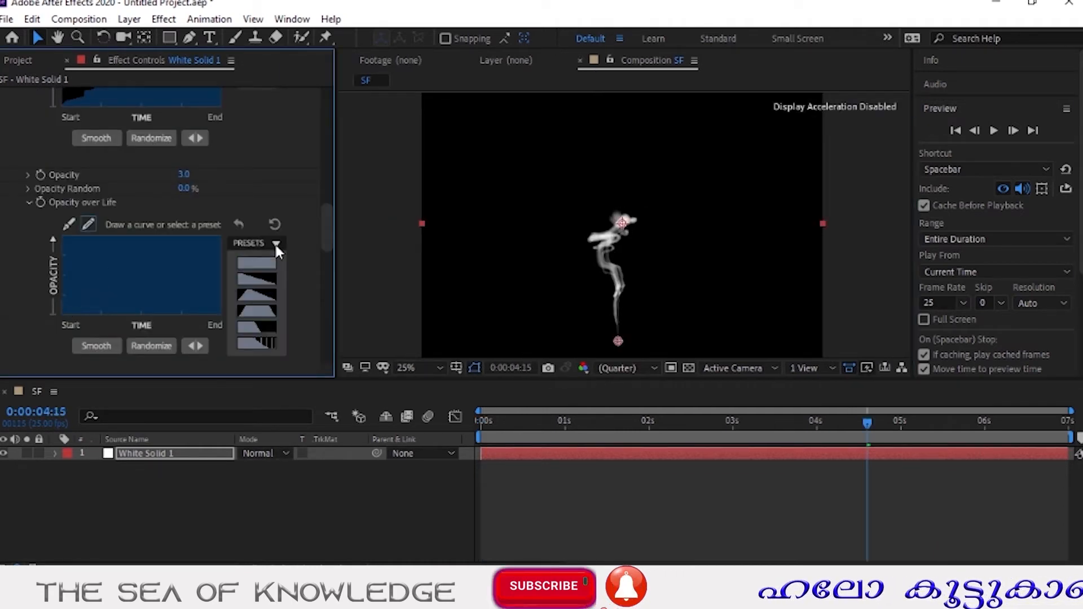
left_click(265, 299)
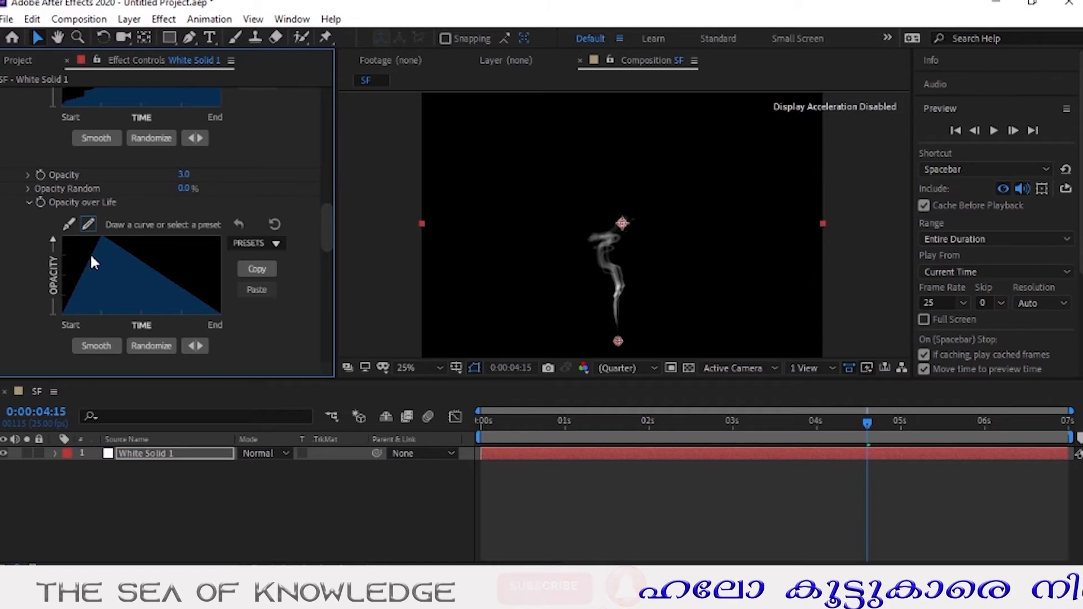
left_click_drag(95, 257, 117, 257)
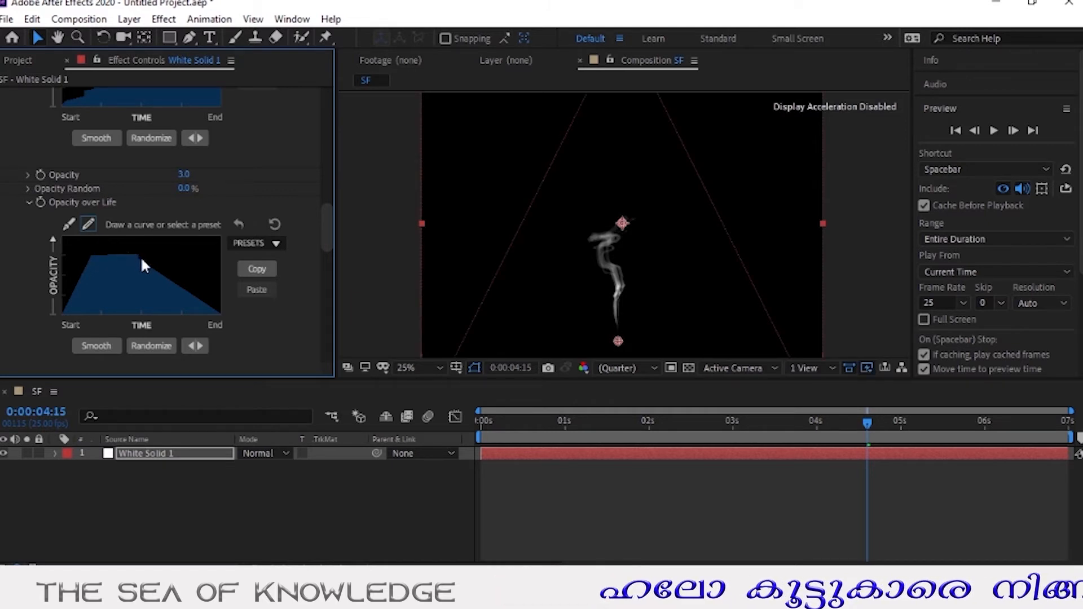
left_click(90, 347)
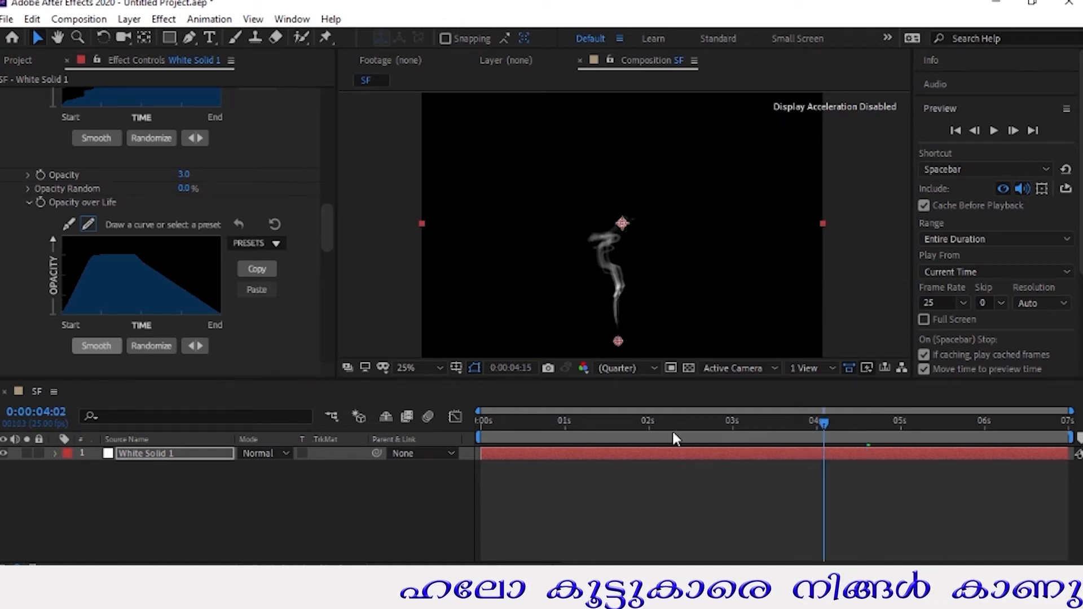
left_click_drag(672, 429, 512, 439)
left_click(995, 131)
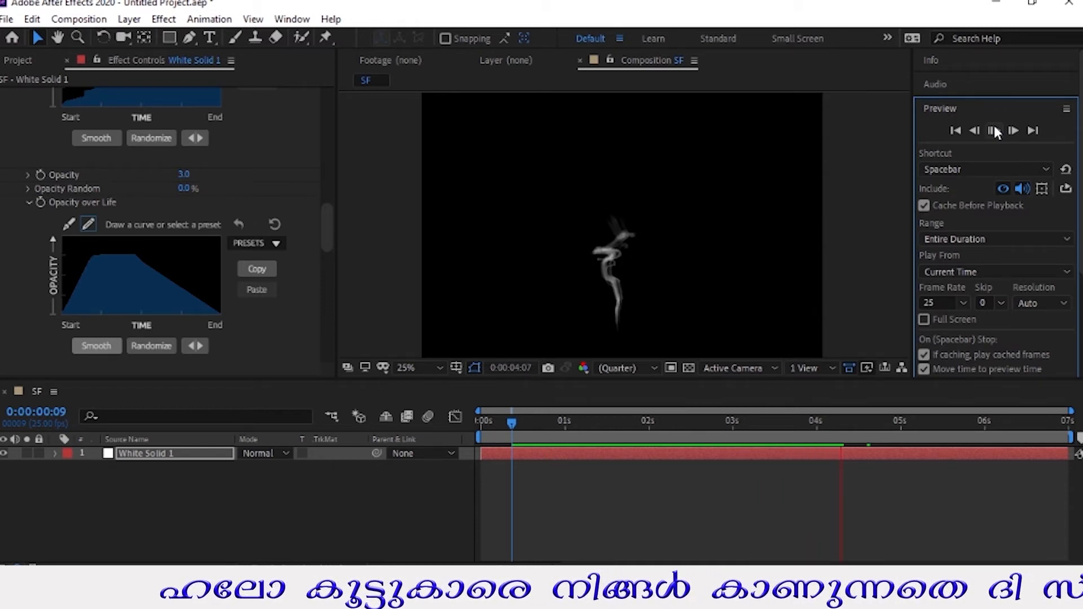
Step: Set the Turbulence Field's Octave Multiplier to 3 and preview the trail
scroll(118, 296, "down", 10)
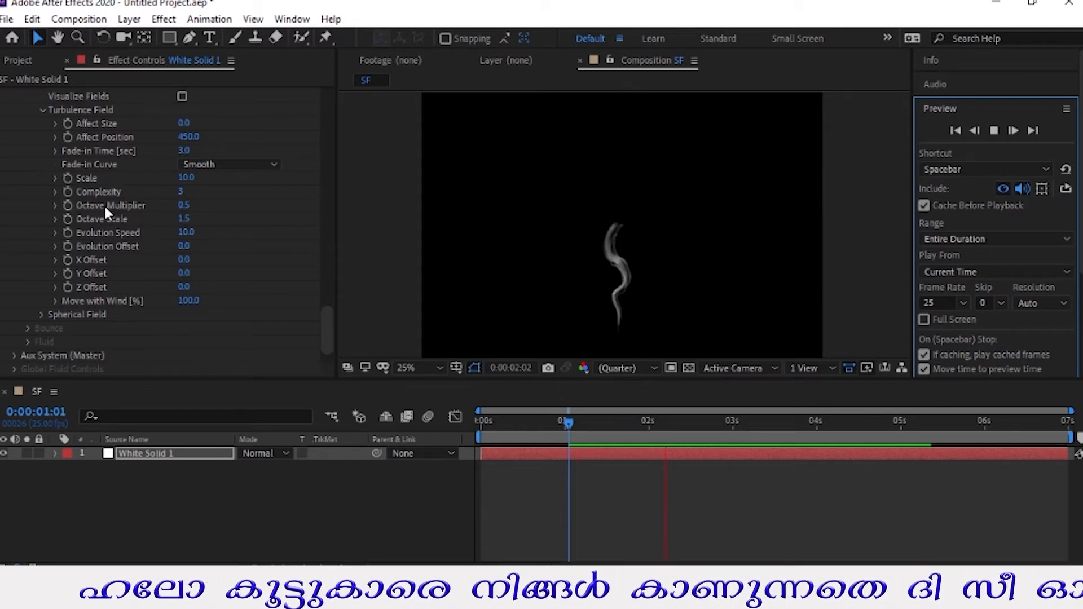
left_click(182, 204)
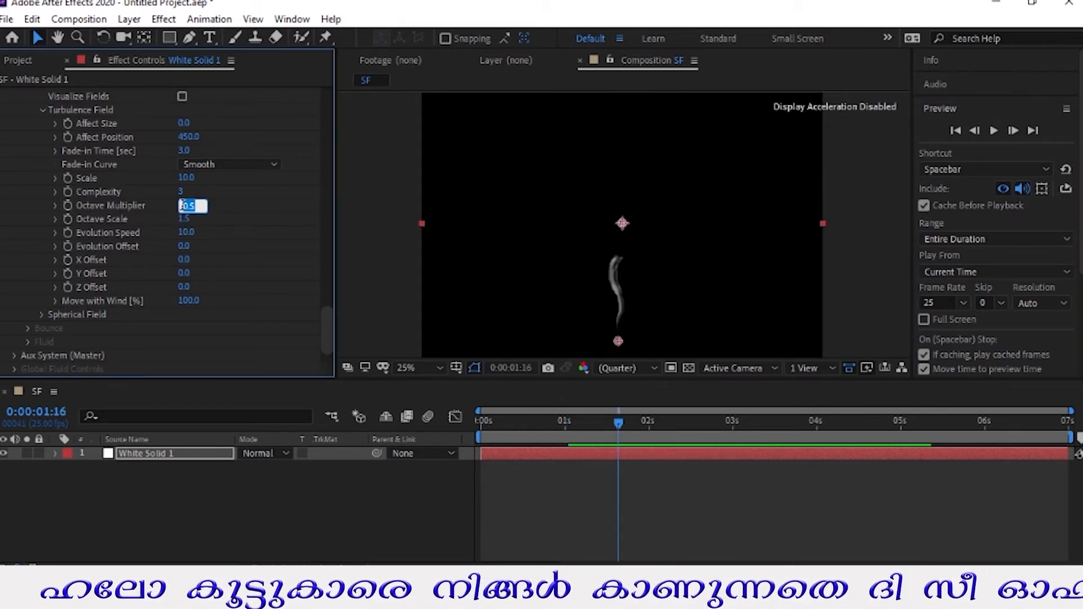
type("3")
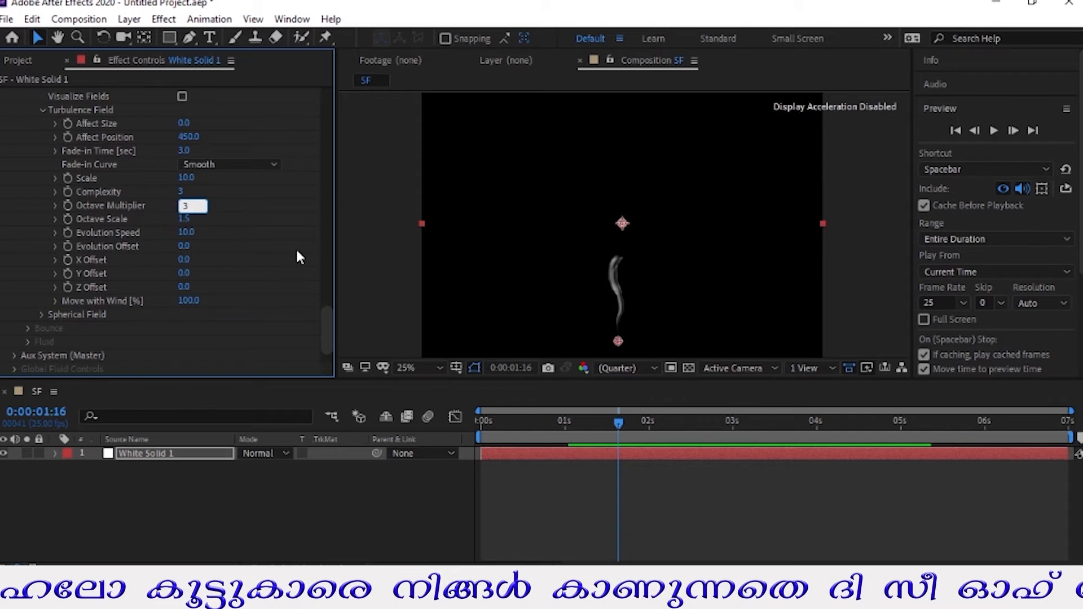
key("Return")
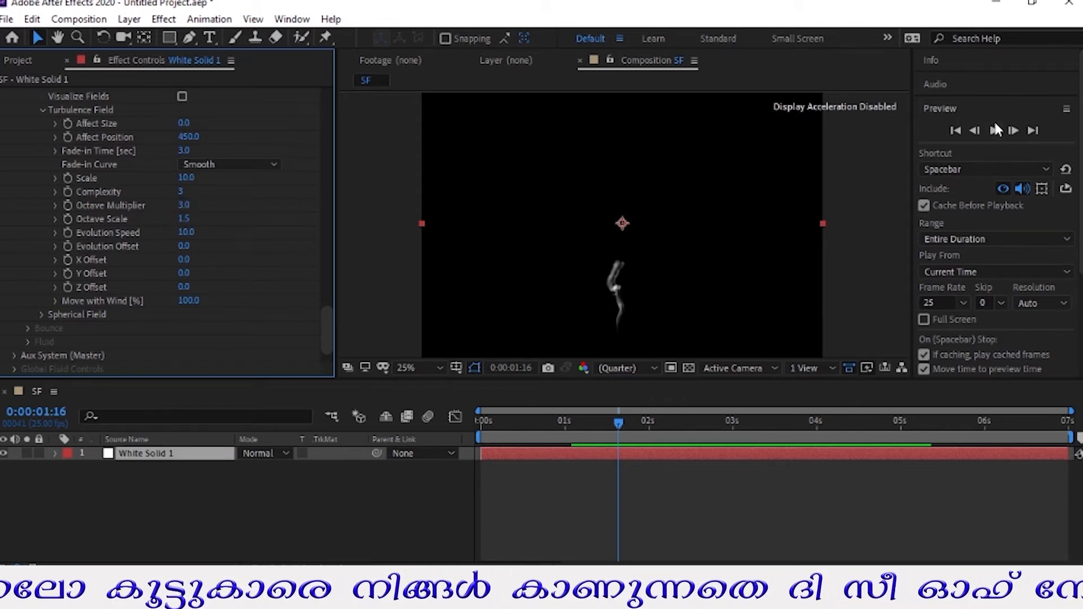
left_click(996, 130)
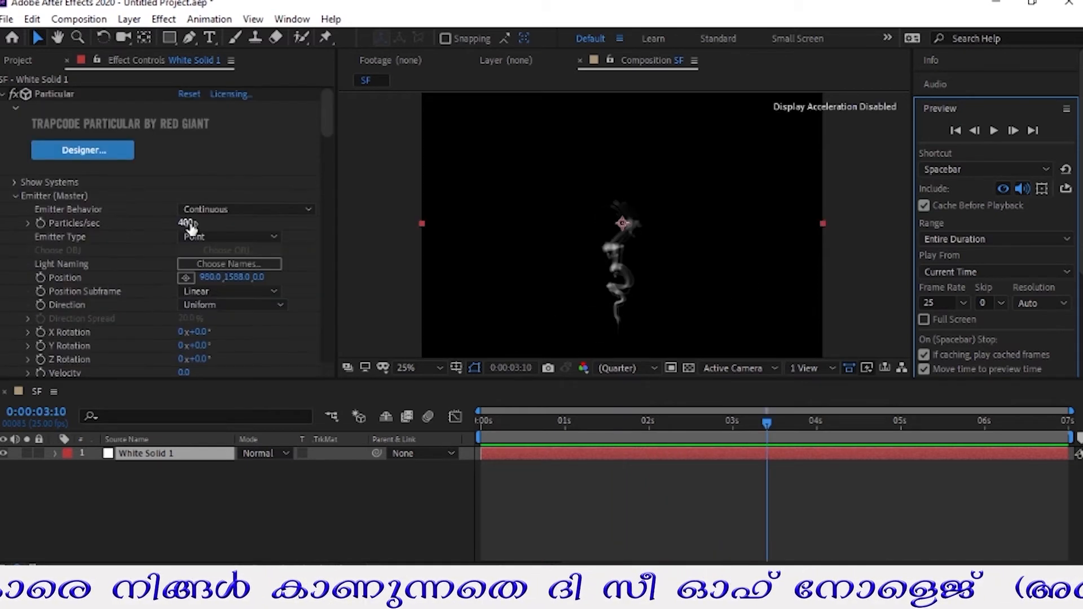
Step: Set the emitter's Particles/sec to 300
left_click(189, 223)
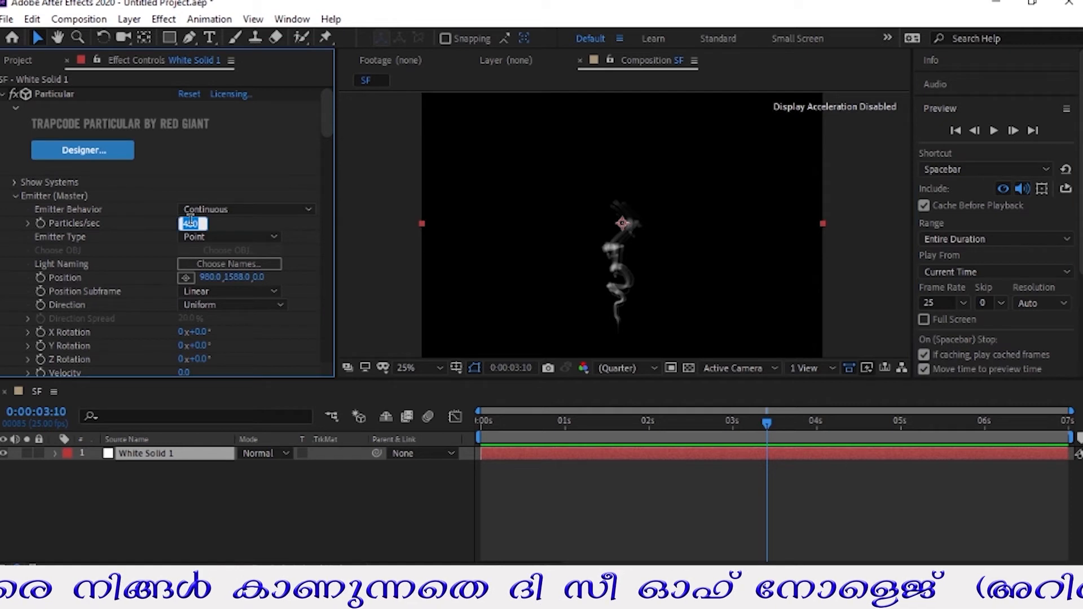
type("300")
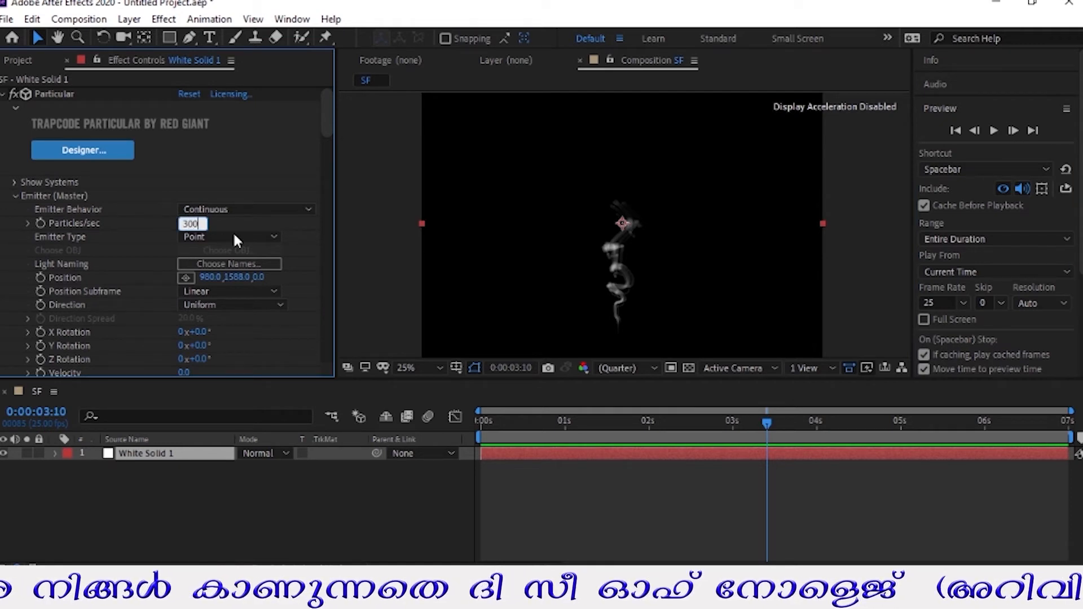
key("Return")
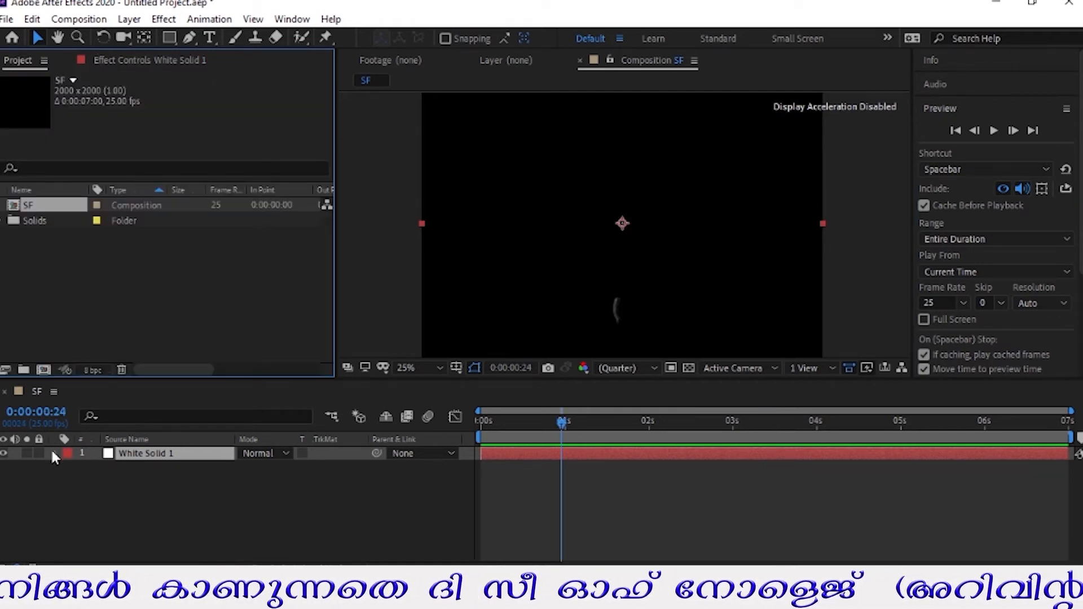
Step: Create a new 2000 × 2000 px, 25 fps, 7-second composition named S
left_click(43, 373)
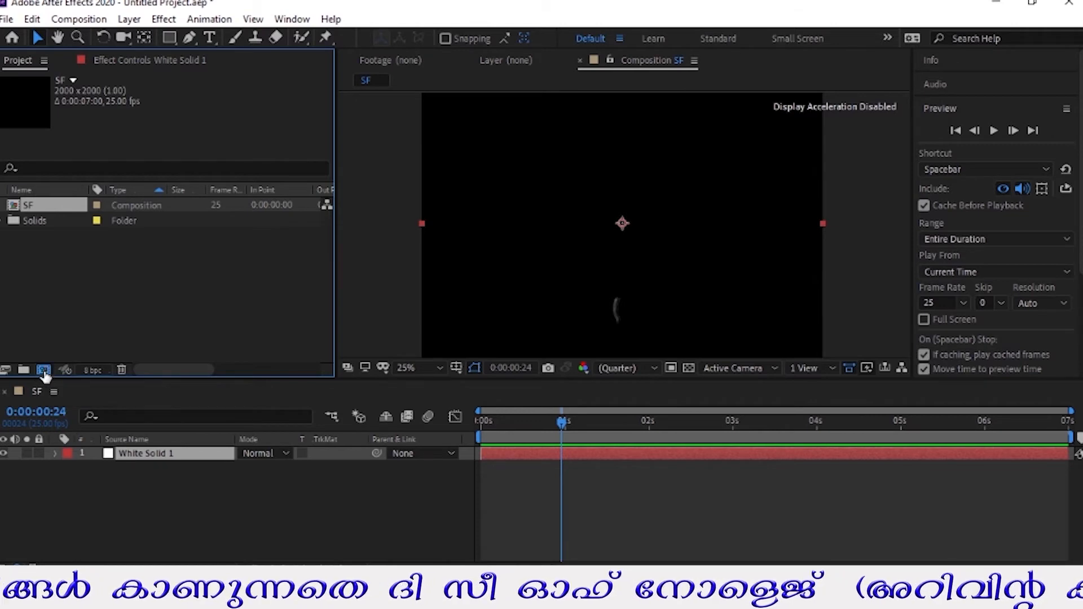
key("BackSpace")
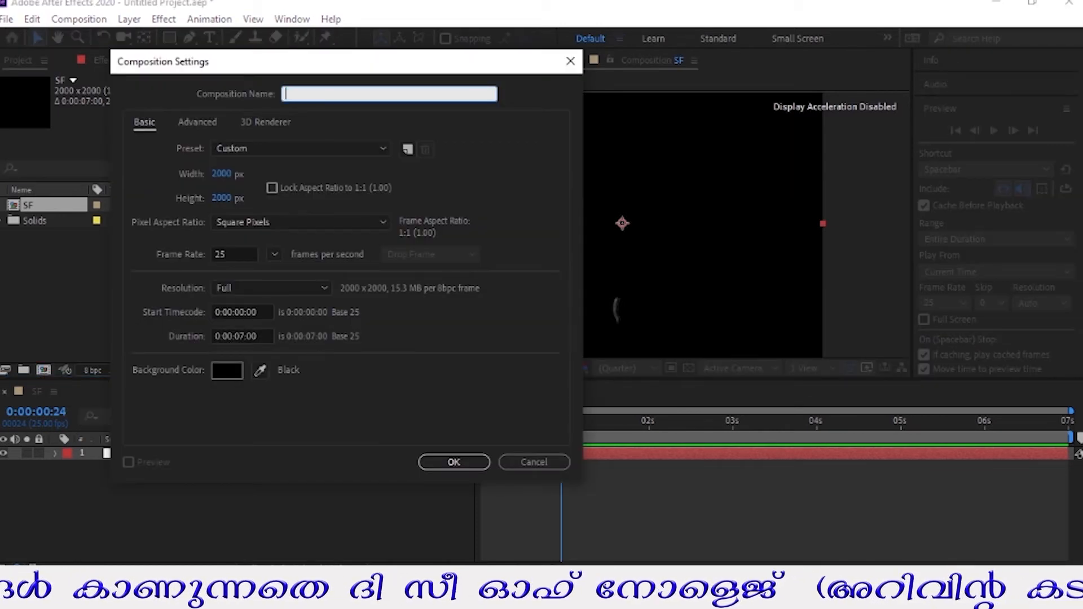
left_click(416, 122)
type("S")
left_click(454, 462)
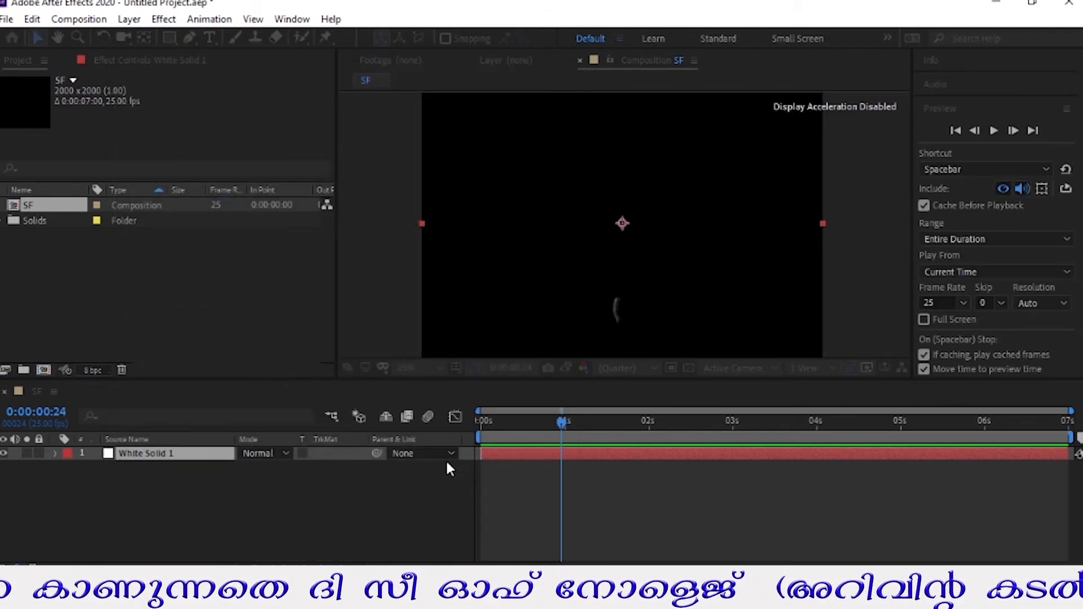
Step: Add a white 2000 × 2000 px solid layer to composition S
left_click(130, 20)
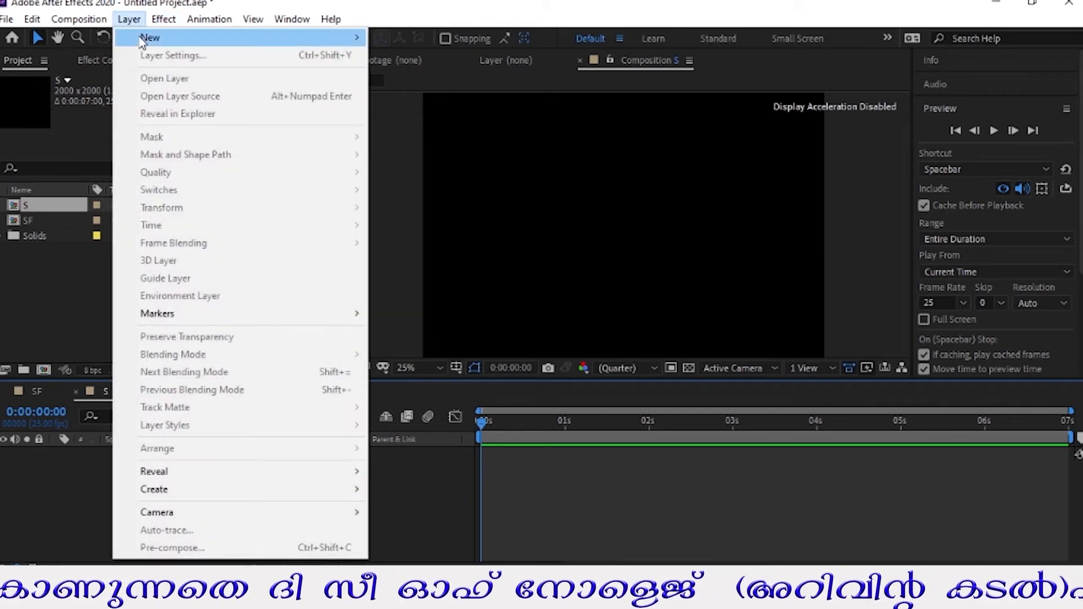
mouse_move(358, 44)
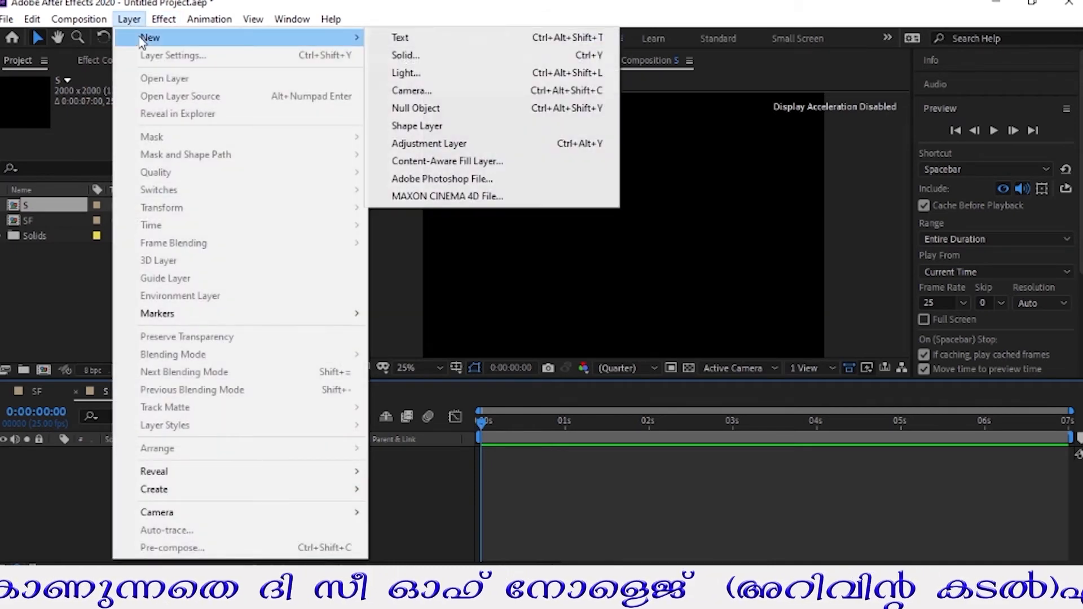
left_click(406, 55)
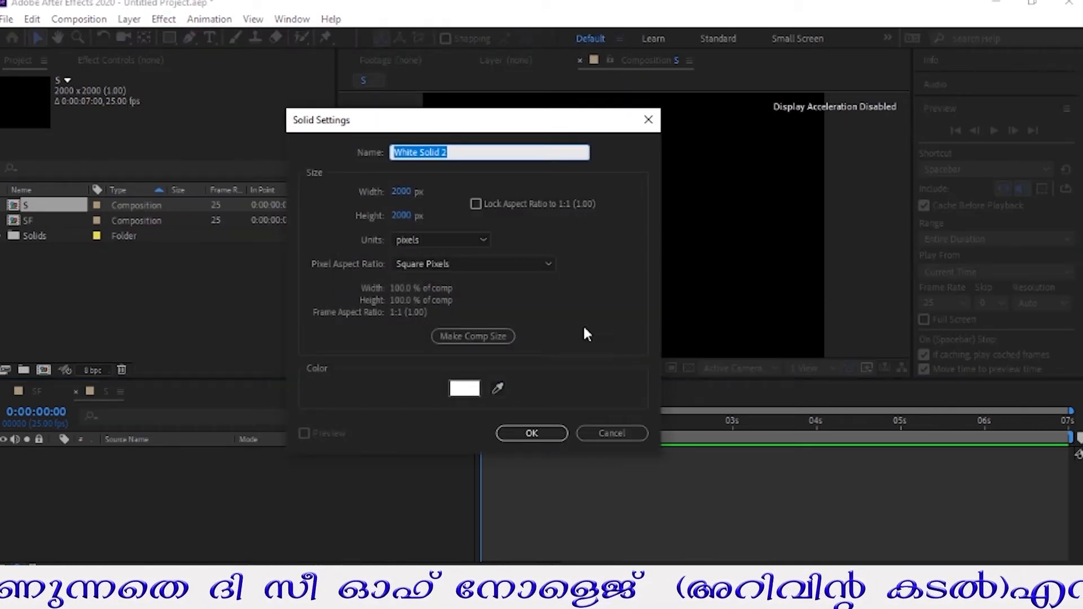
left_click(543, 431)
Step: Find the Gradient Ramp effect and apply it to the white solid in composition S
scroll(1055, 211, "down", 3)
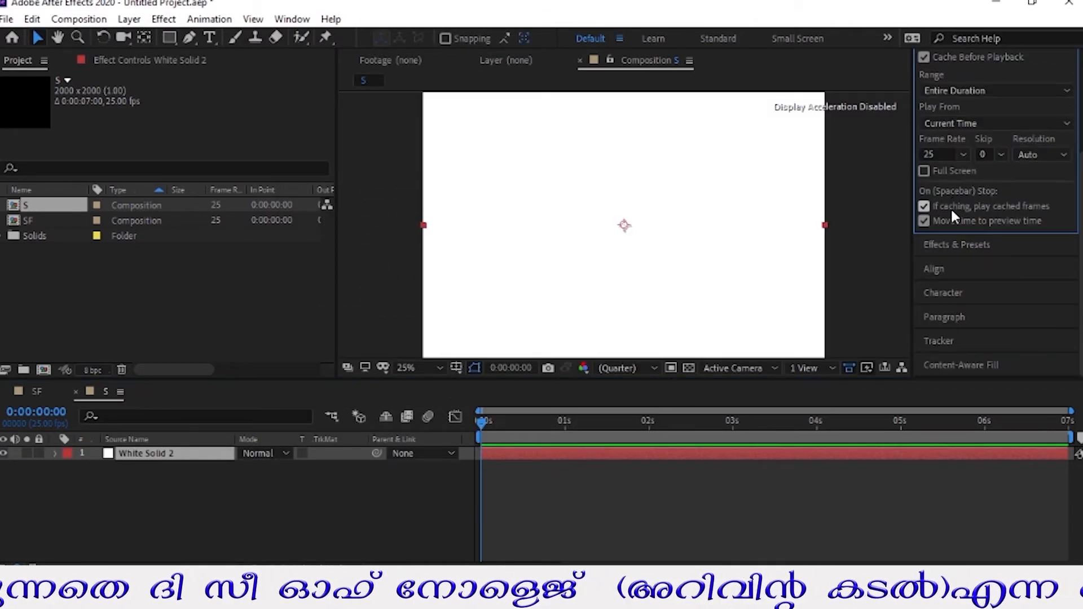
left_click(959, 242)
left_click(969, 153)
type("ramp")
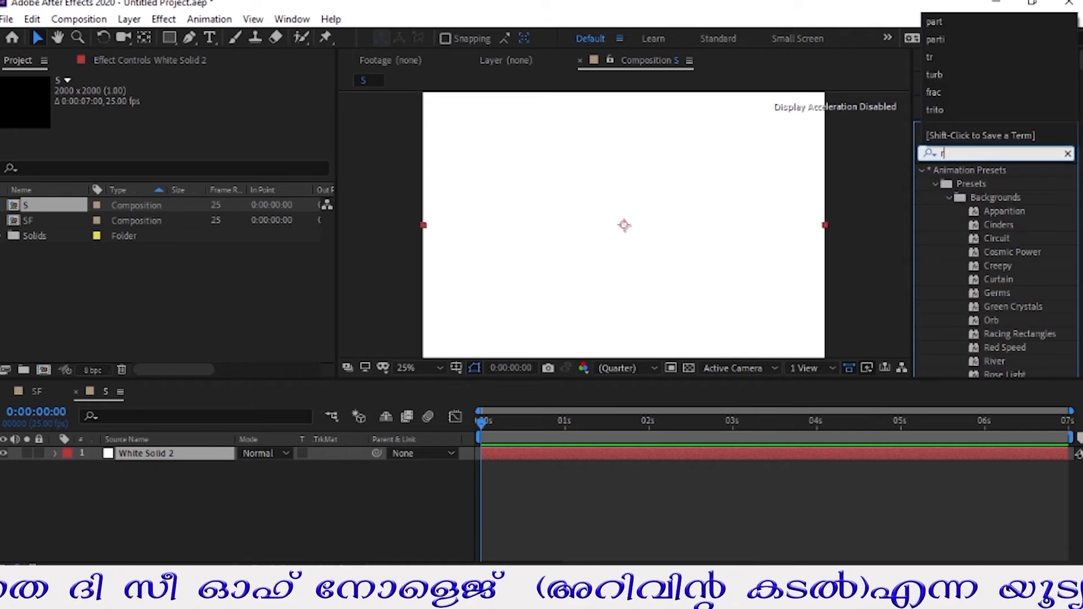
left_click_drag(996, 184, 131, 454)
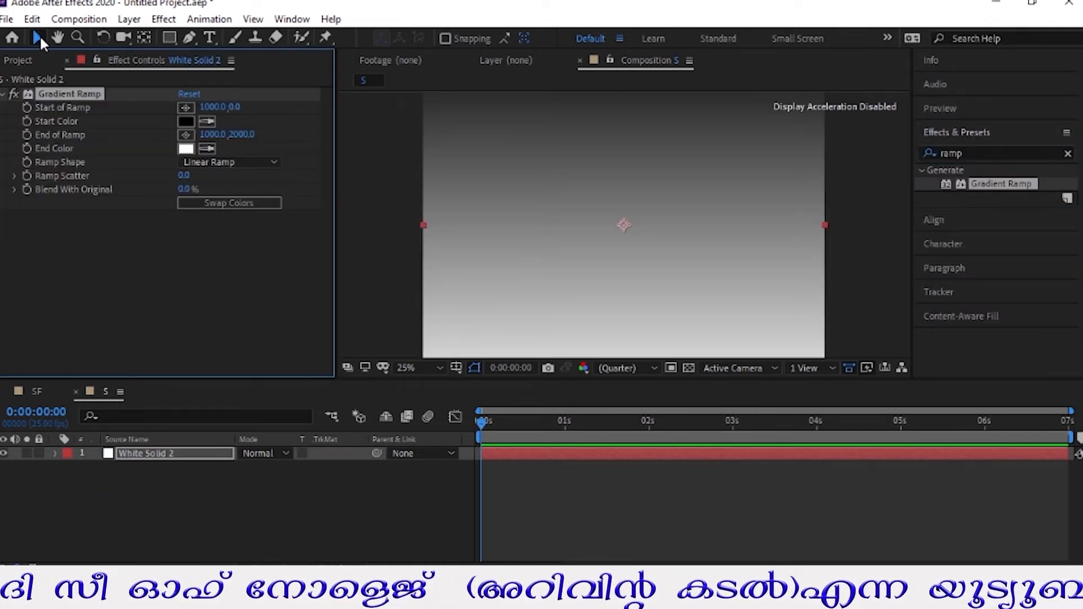
Step: Import Untitled-2.png from the Kerosene Lamp folder and place it above the gradient solid in composition S
left_click(6, 20)
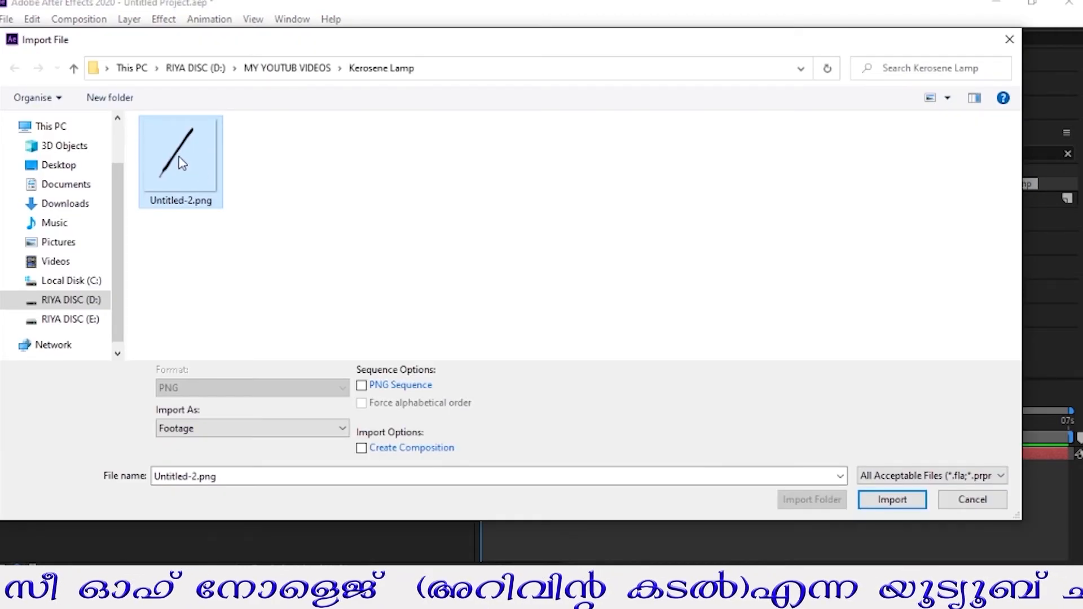
left_click(883, 501)
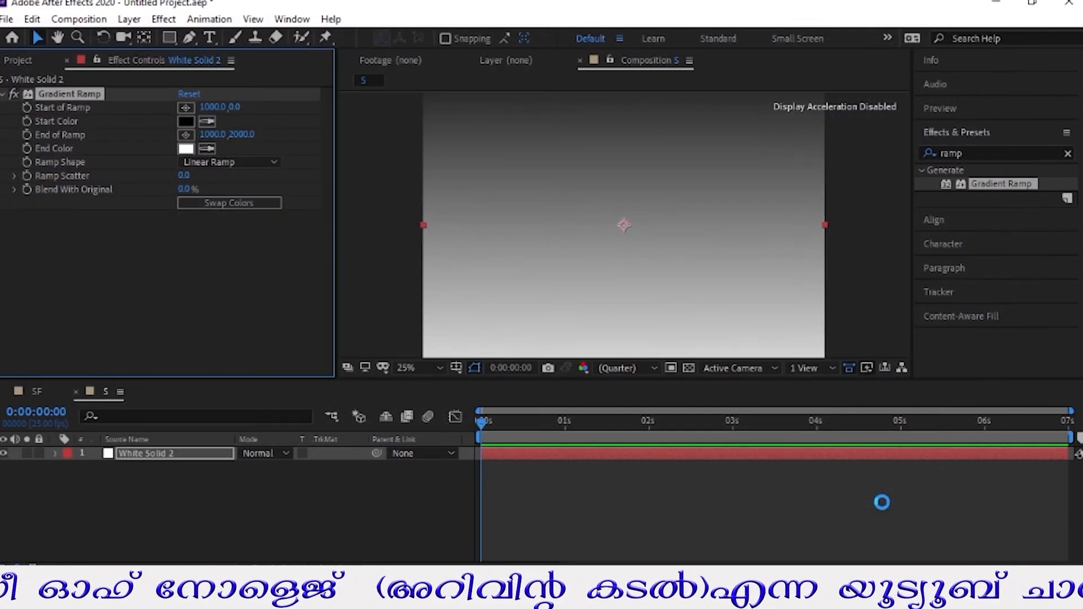
left_click_drag(48, 298, 135, 452)
Step: Scale down the Untitled-2.png stick layer and reposition it toward the lower-left part of the frame
left_click(567, 257)
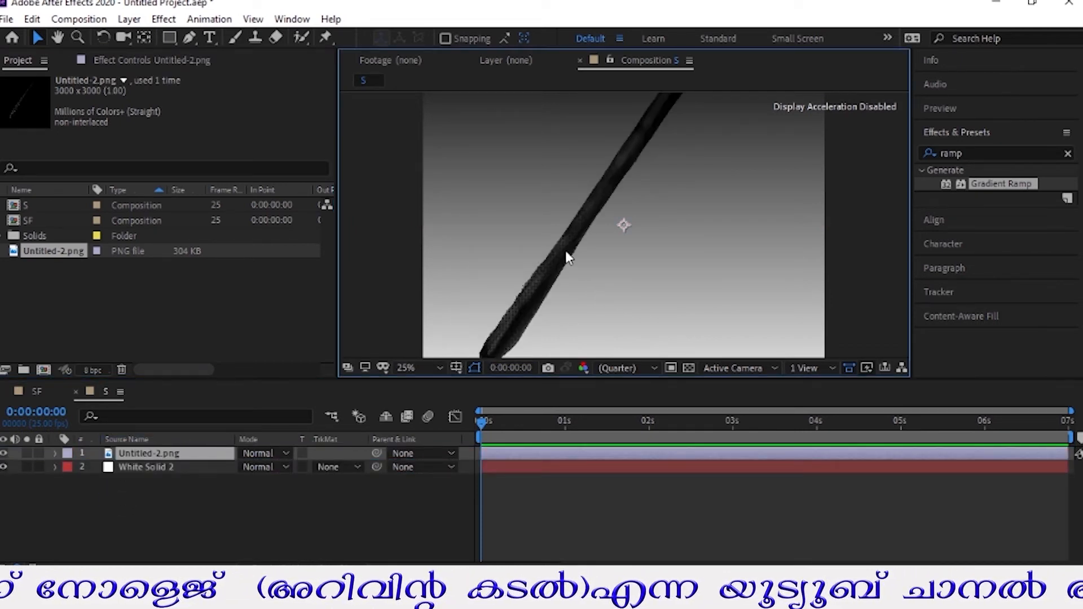
key("s")
left_click_drag(263, 468, 199, 469)
left_click_drag(619, 214, 525, 294)
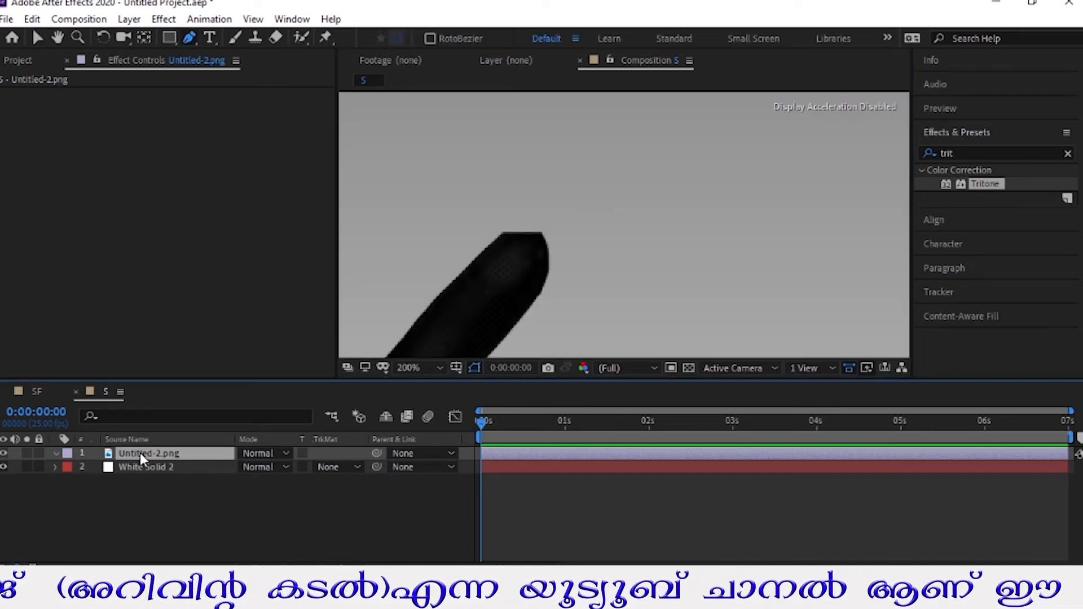
Step: Duplicate the stick layer, draw a closed Pen mask around the upper tip on the copy, and hide the original layer
key("ctrl+d")
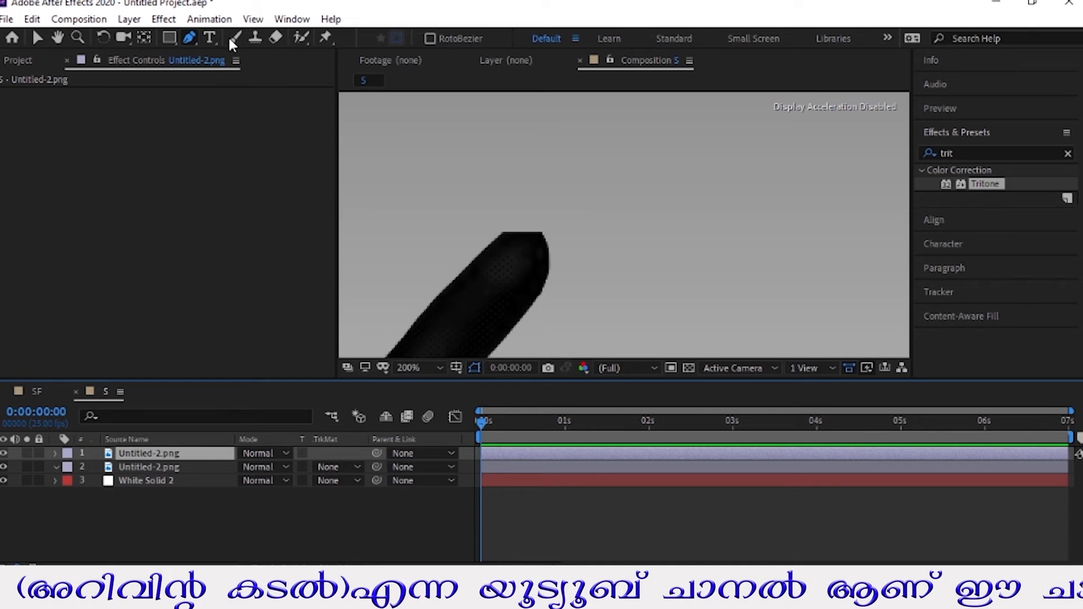
left_click(190, 39)
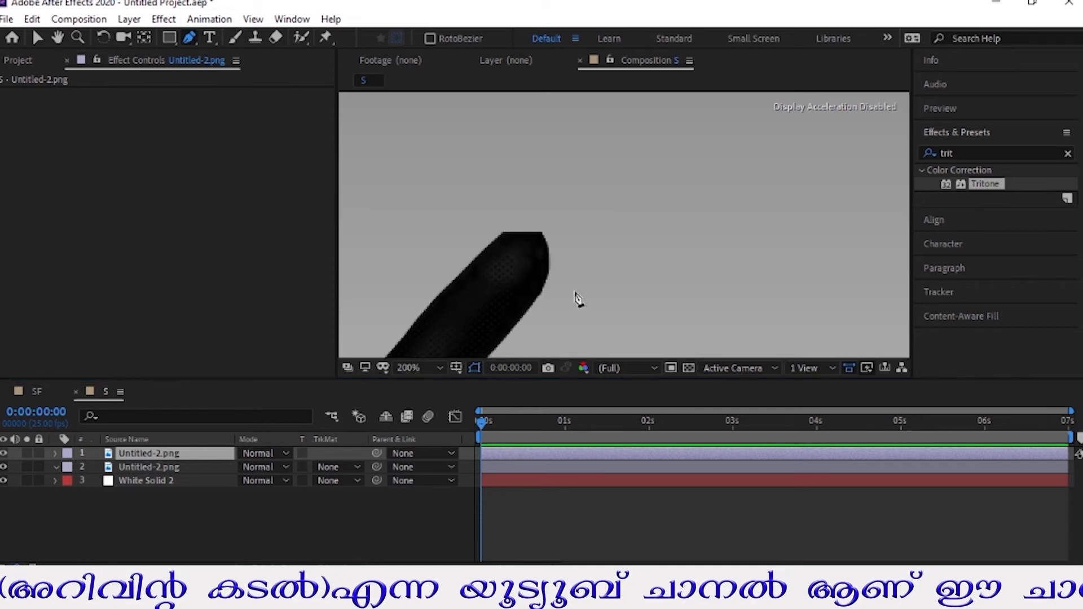
left_click(496, 236)
left_click_drag(508, 262, 519, 263)
left_click(536, 295)
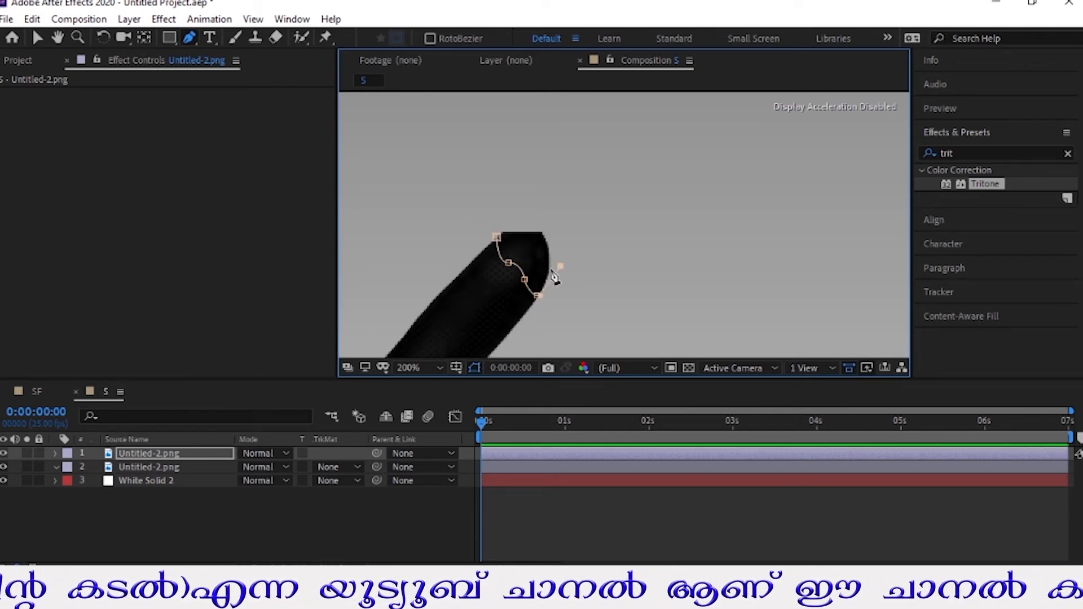
left_click_drag(529, 221, 513, 225)
left_click(497, 236)
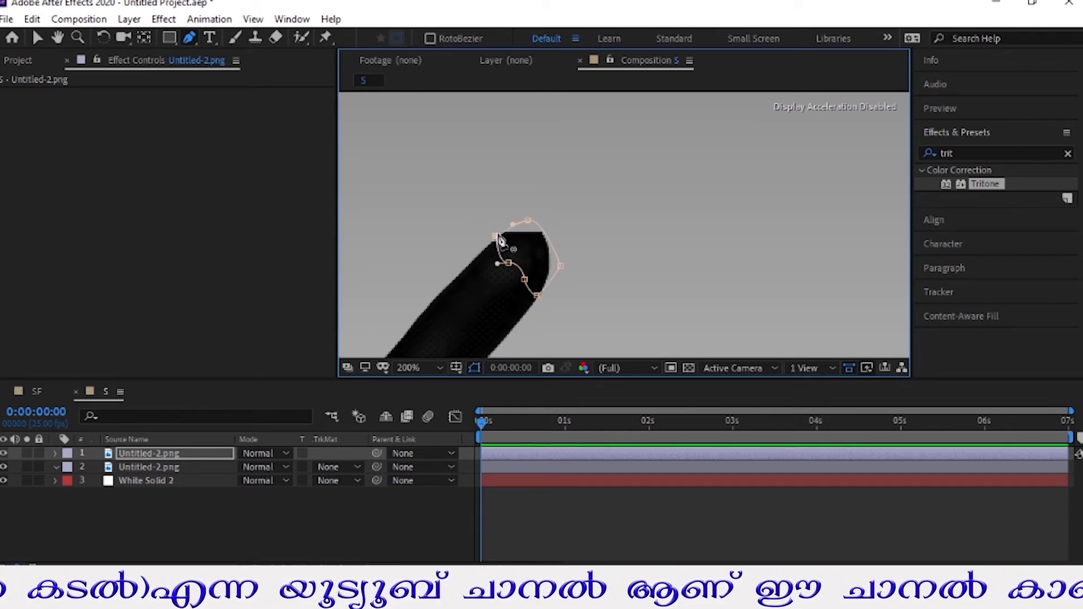
left_click(3, 467)
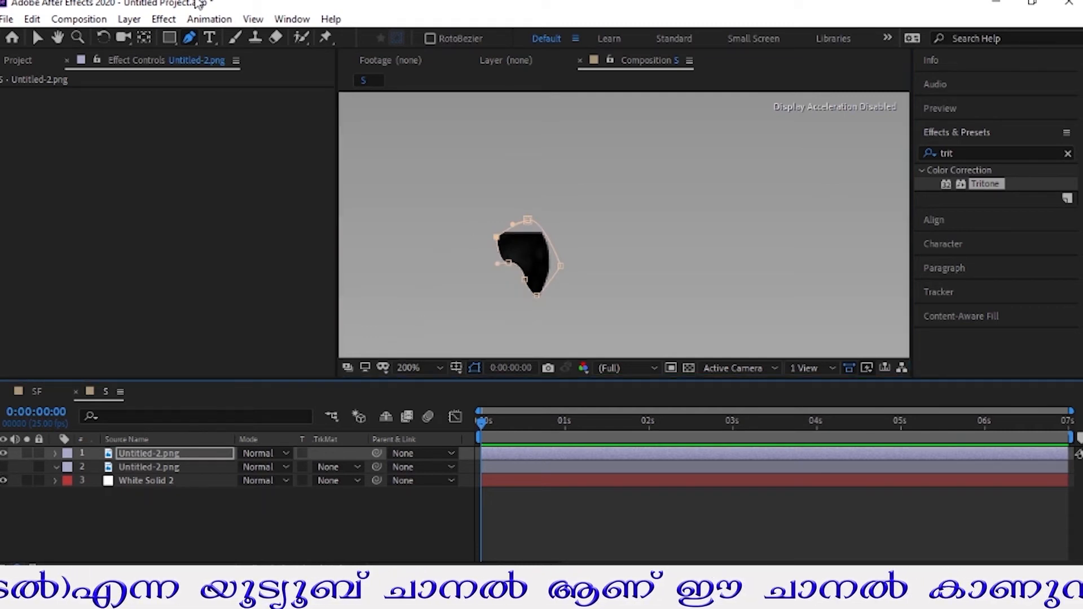
Step: Apply Fractal Noise to the masked tip copy of the stick and set its Brightness to 14
left_click(35, 37)
left_click(957, 154)
key("BackSpace")
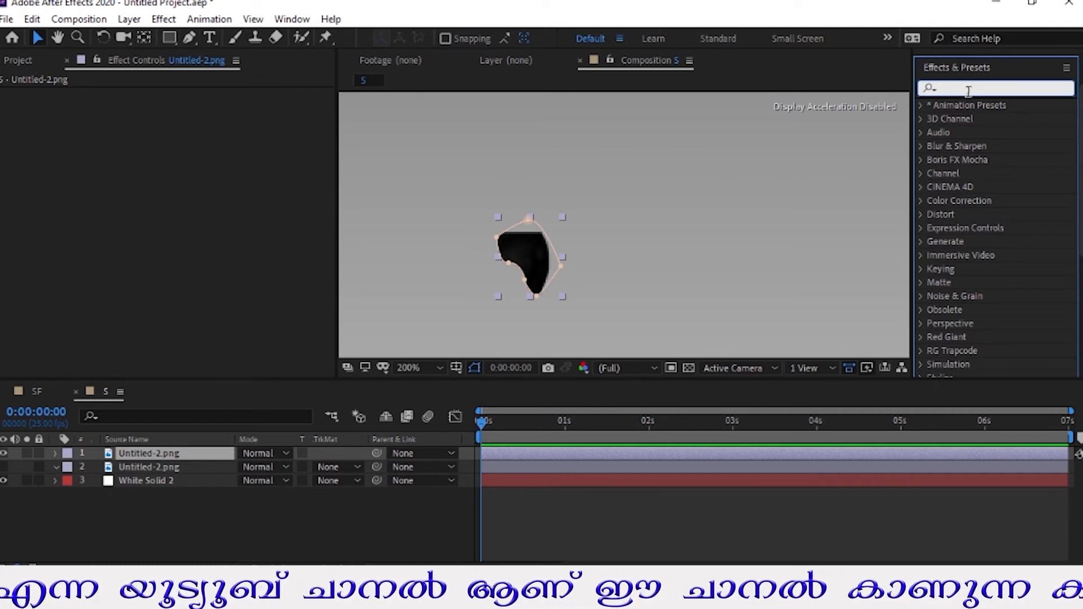
type("frac")
left_click_drag(982, 293, 154, 449)
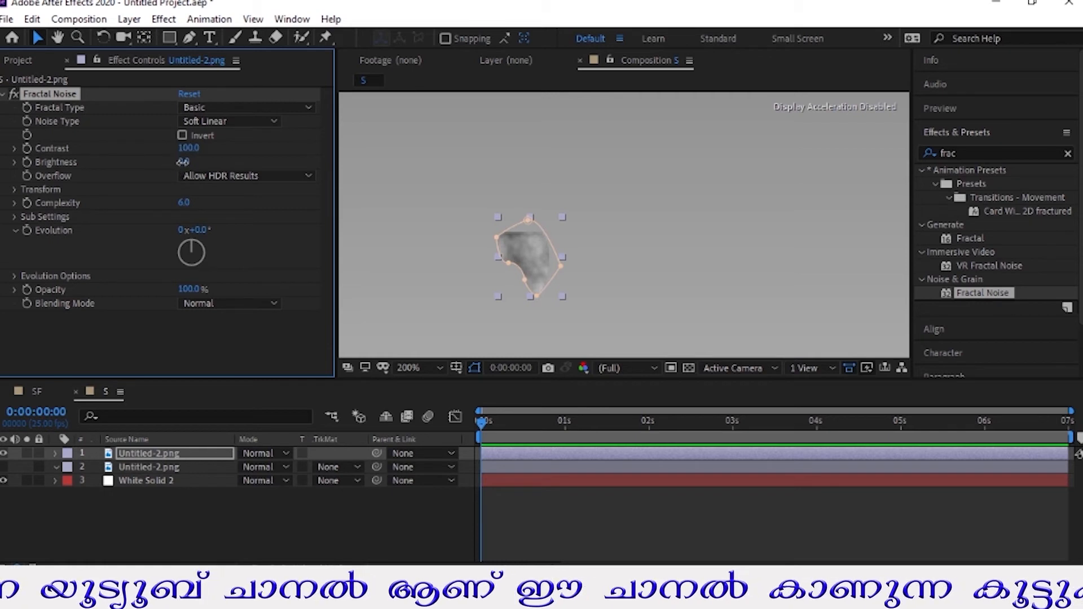
type("24")
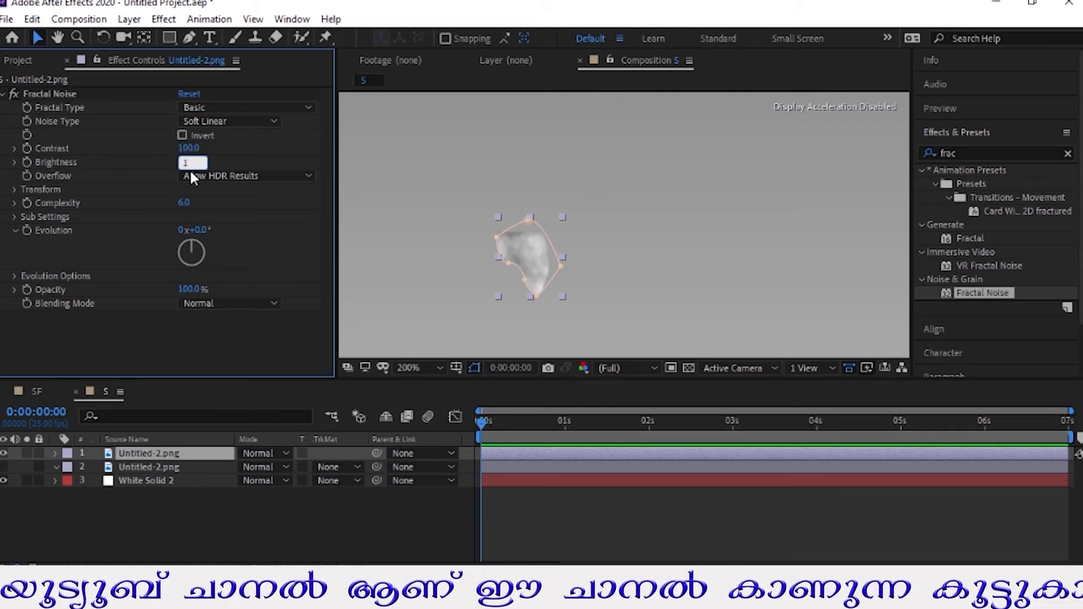
left_click(245, 225)
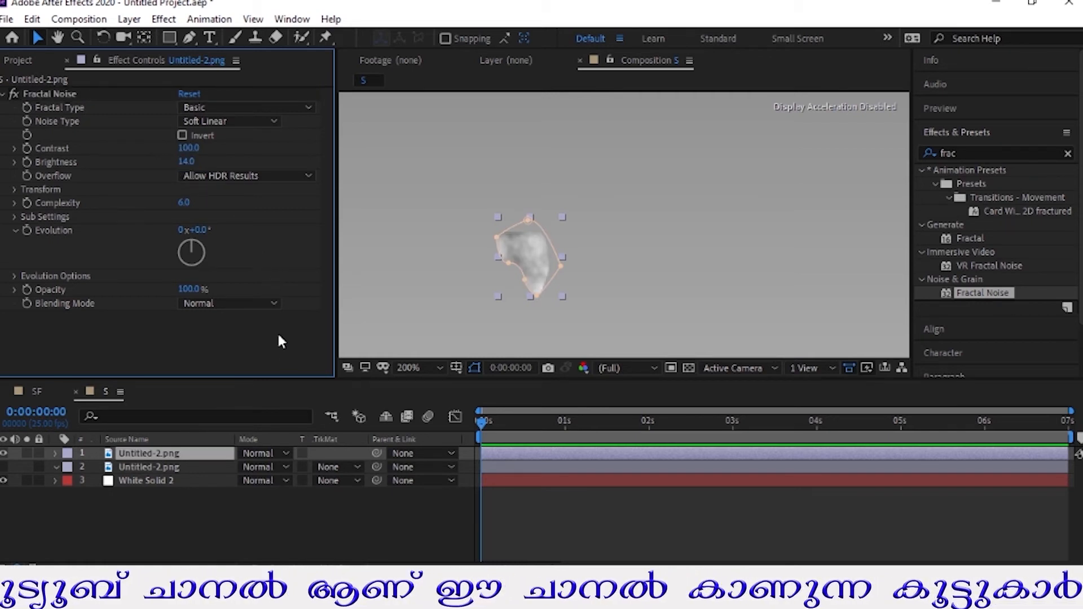
Step: Apply Tritone to the masked tip layer with yellow highlights and dark red midtones
left_click(1067, 155)
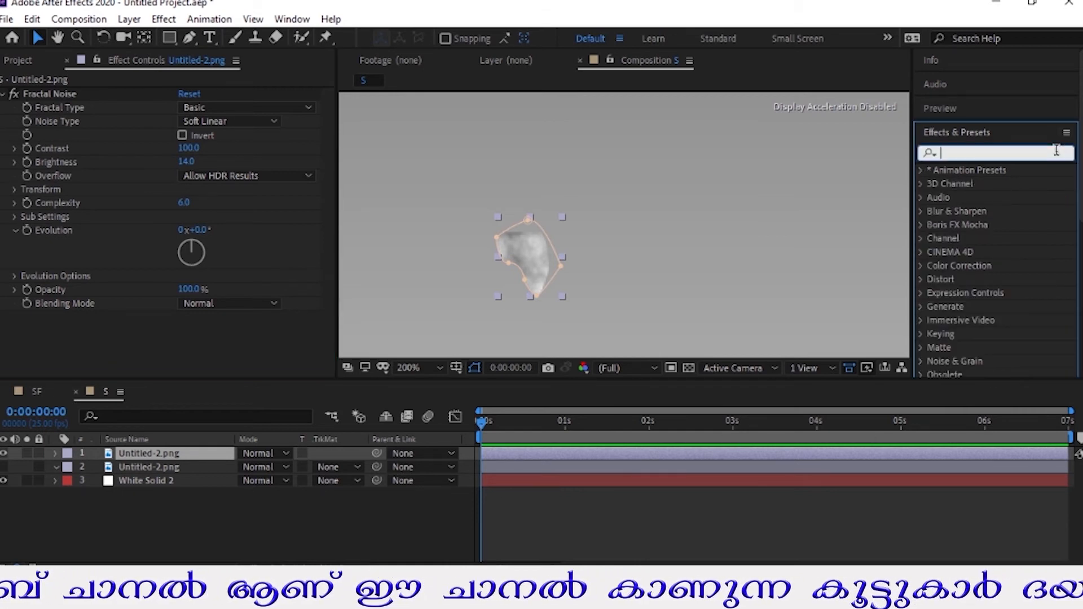
type("trit")
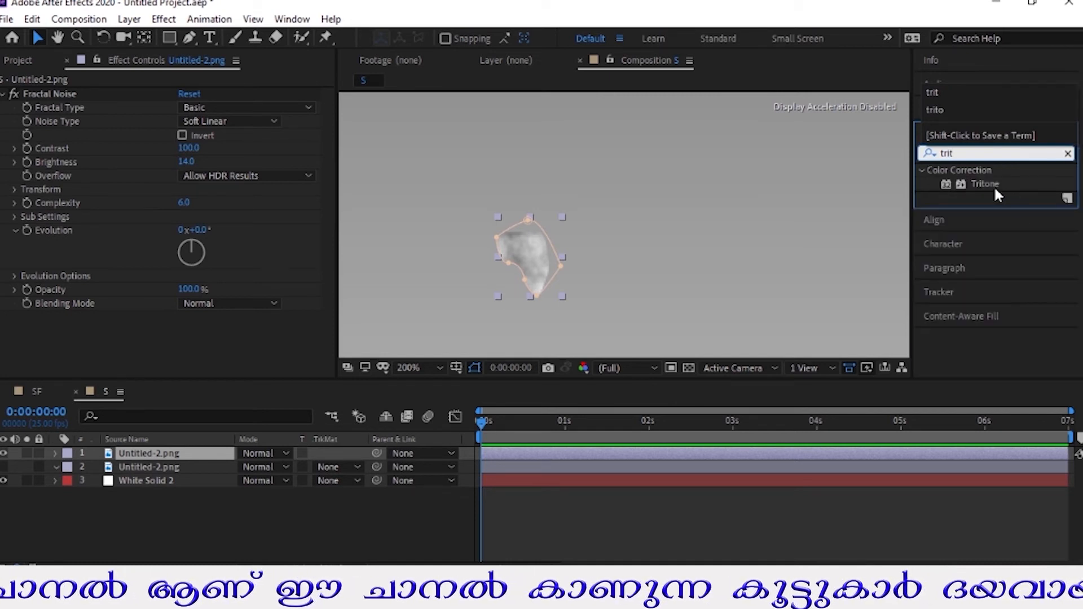
left_click_drag(994, 186, 169, 453)
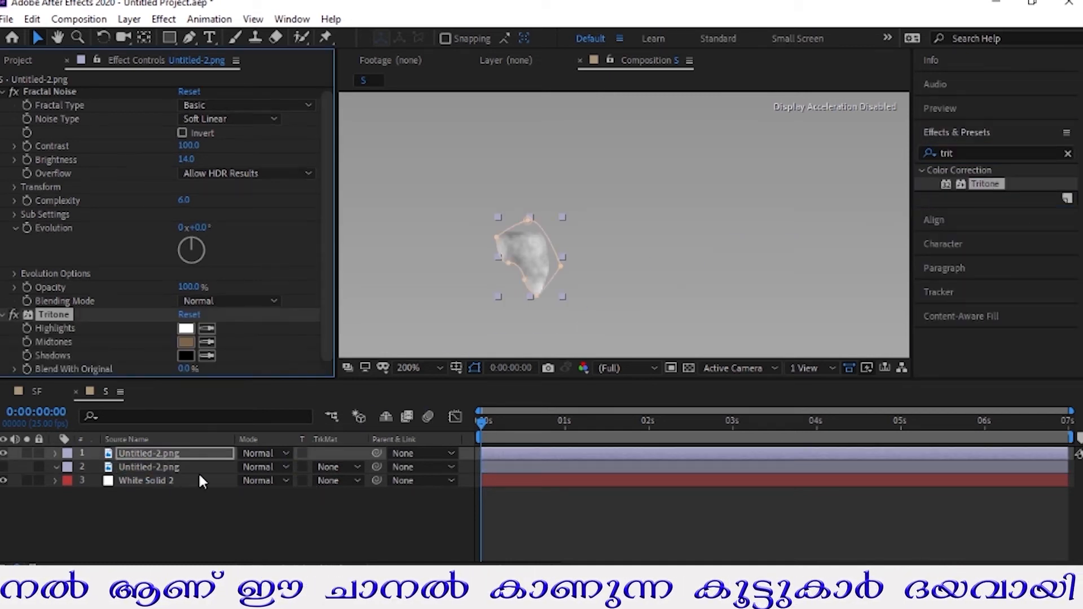
left_click(186, 329)
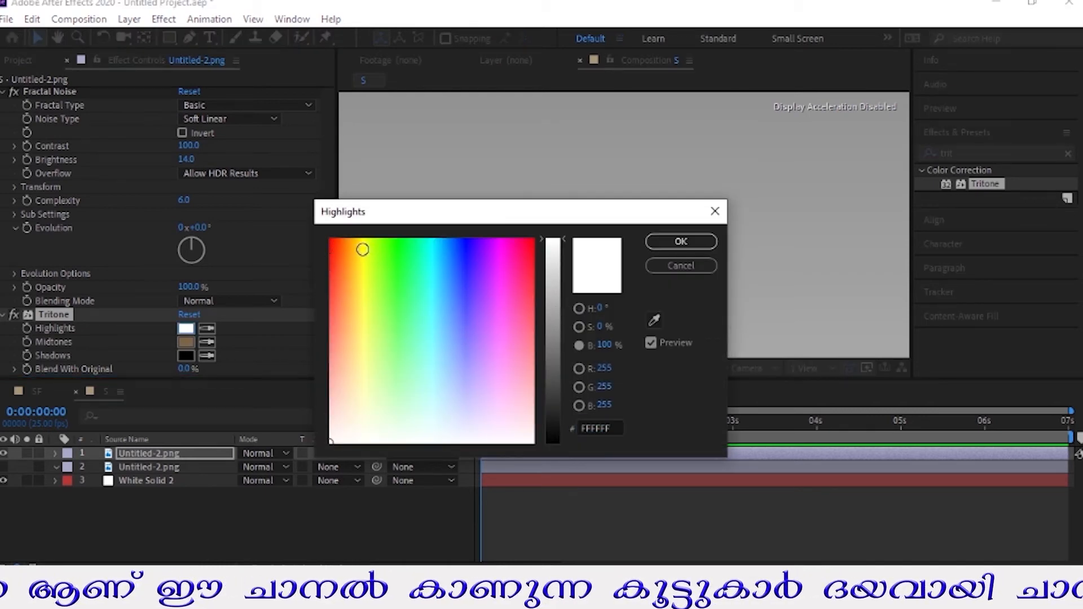
left_click(363, 250)
left_click(681, 242)
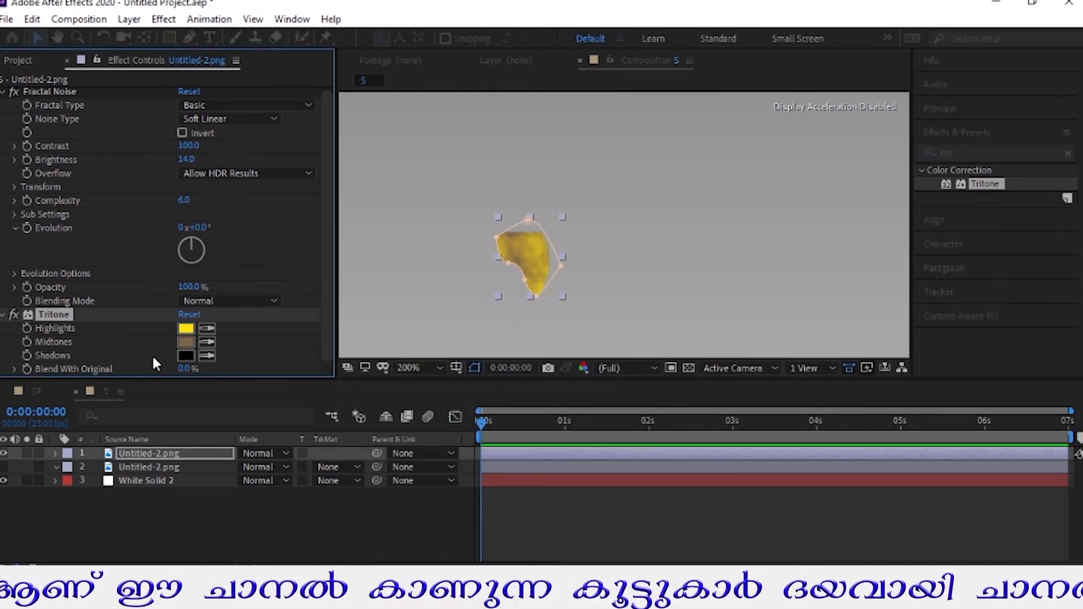
left_click(187, 341)
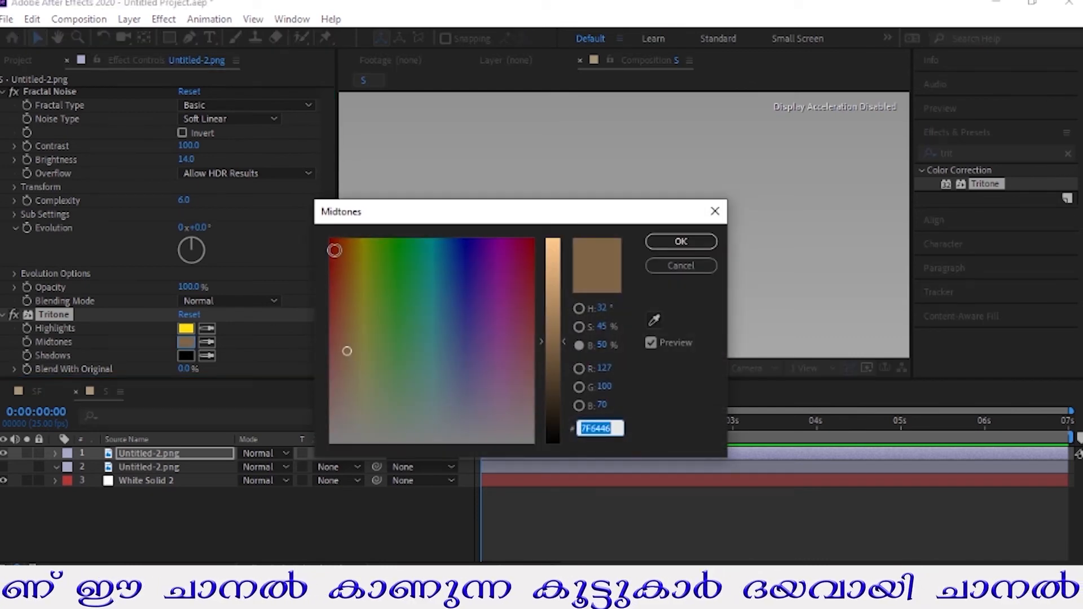
left_click(335, 250)
left_click(681, 242)
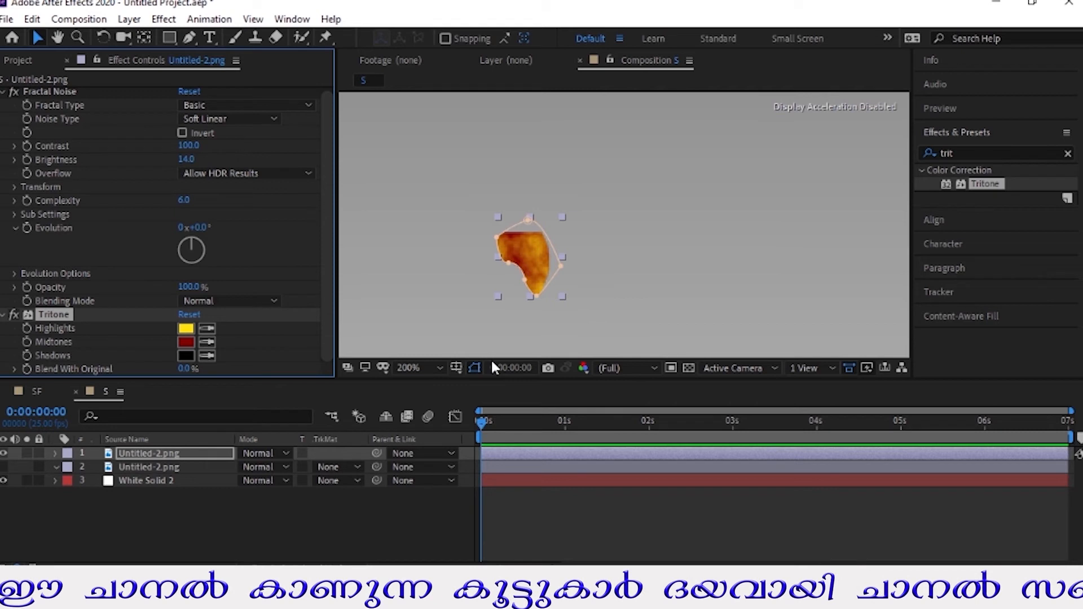
Step: Show the full stick layer again and move the glowing tip layer slightly down the stick, leaving a dark rim at the end
left_click(3, 466)
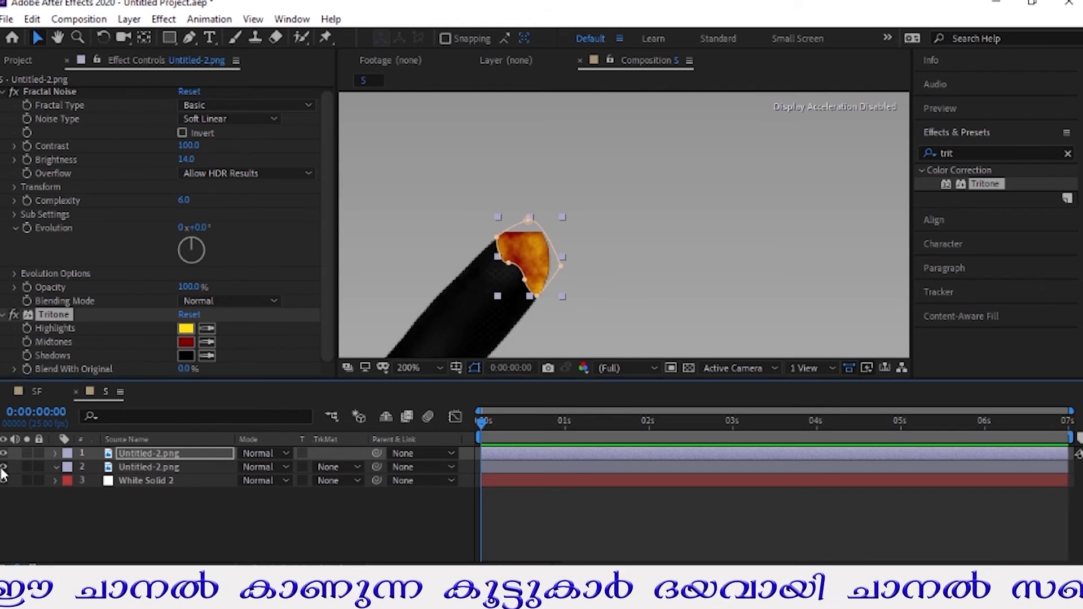
left_click(384, 262)
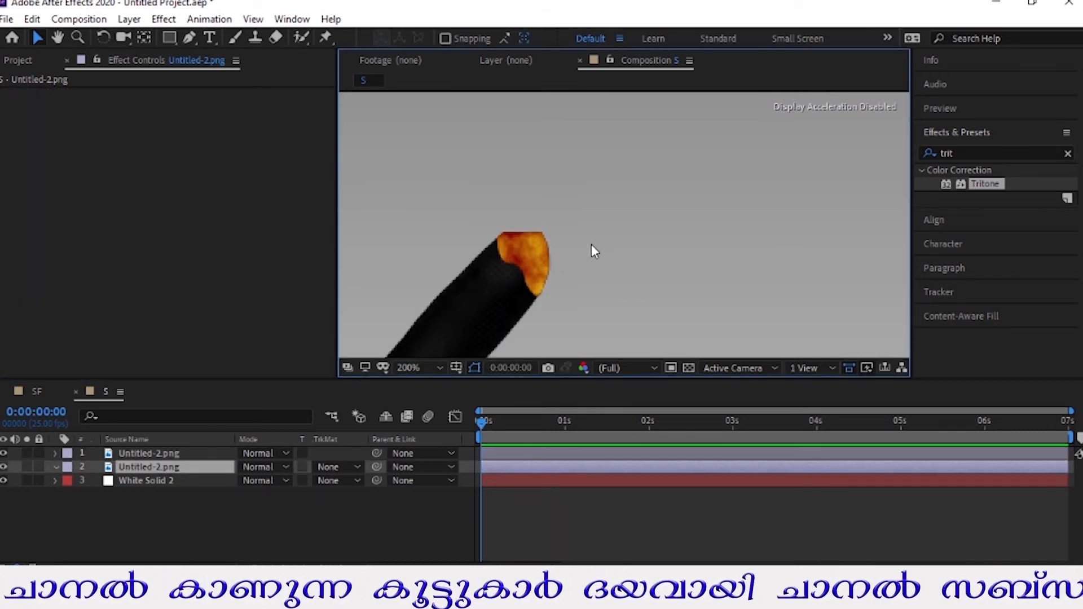
scroll(593, 249, "down", 6)
scroll(595, 251, "up", 5)
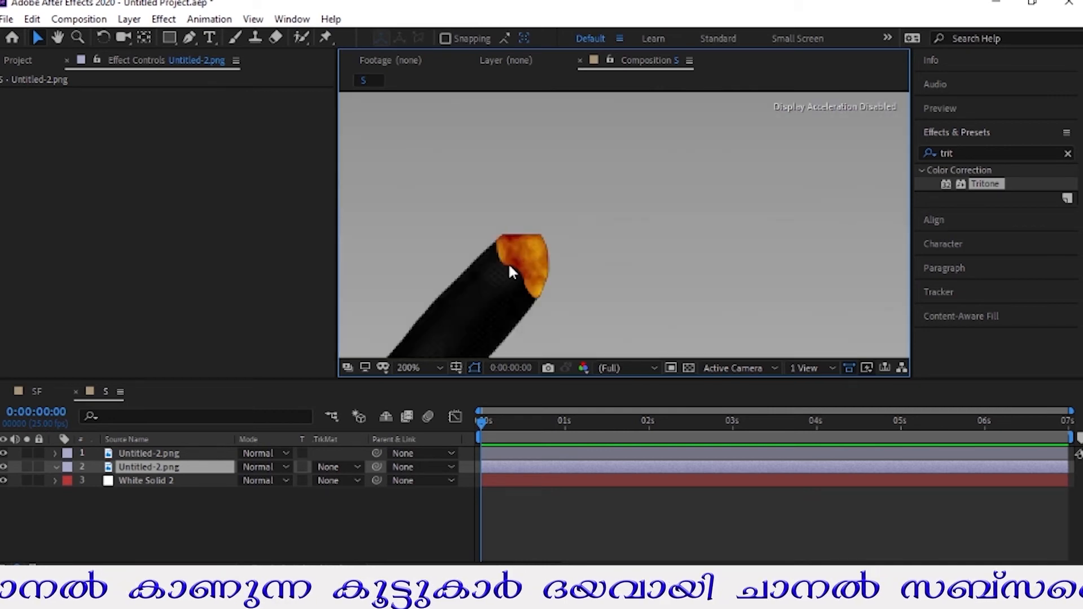
scroll(531, 259, "down", 2)
left_click(577, 242)
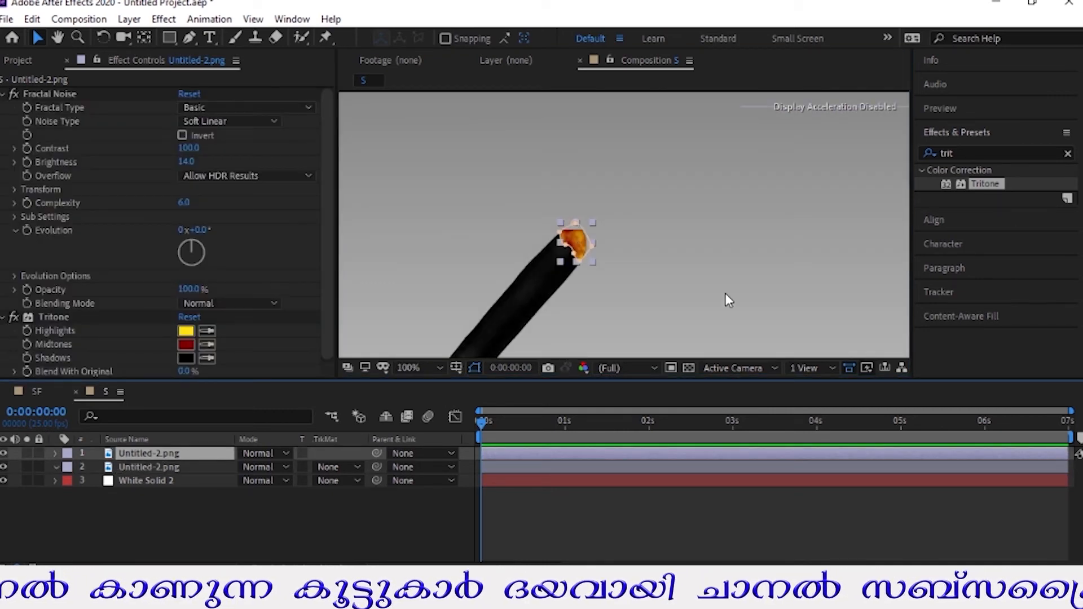
left_click_drag(566, 250, 559, 258)
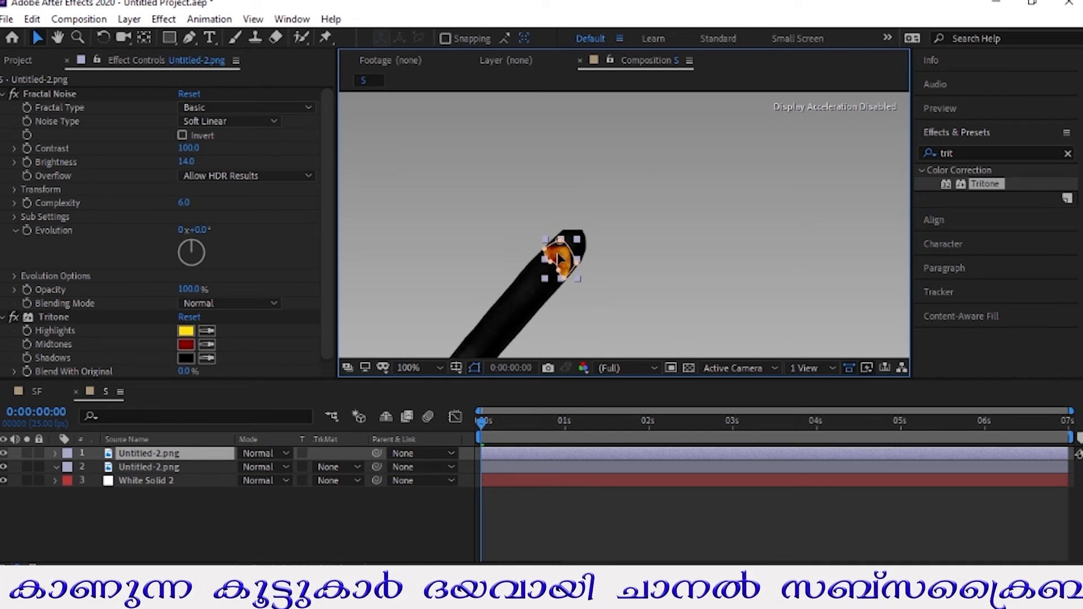
left_click_drag(558, 258, 569, 248)
left_click(515, 299)
Step: Duplicate the full stick layer, draw a closed Pen mask around the outer end on the copy, and hide the original
left_click(156, 464)
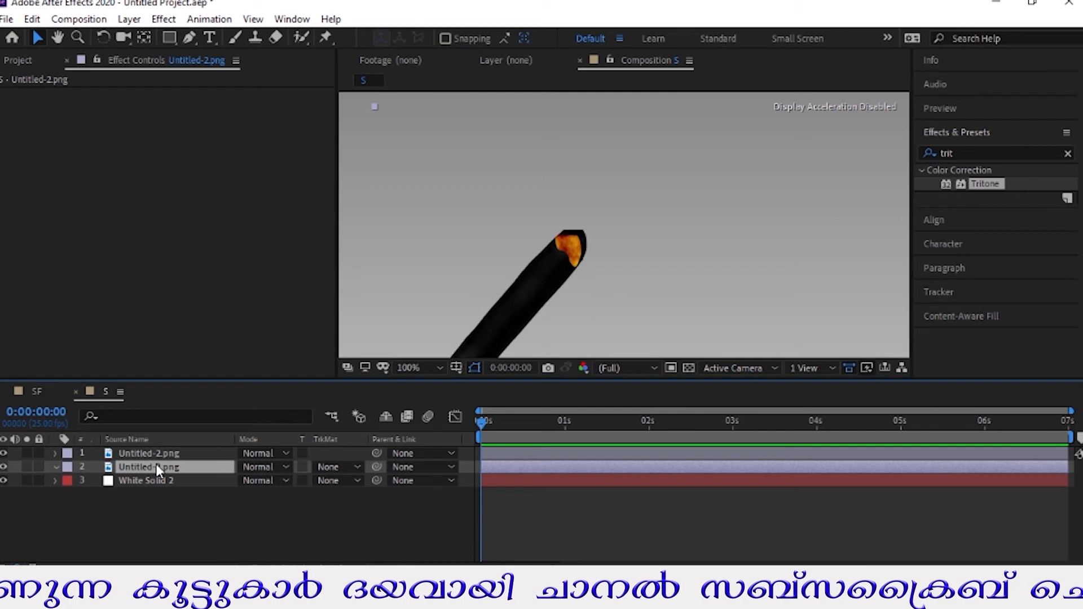
key("ctrl+d")
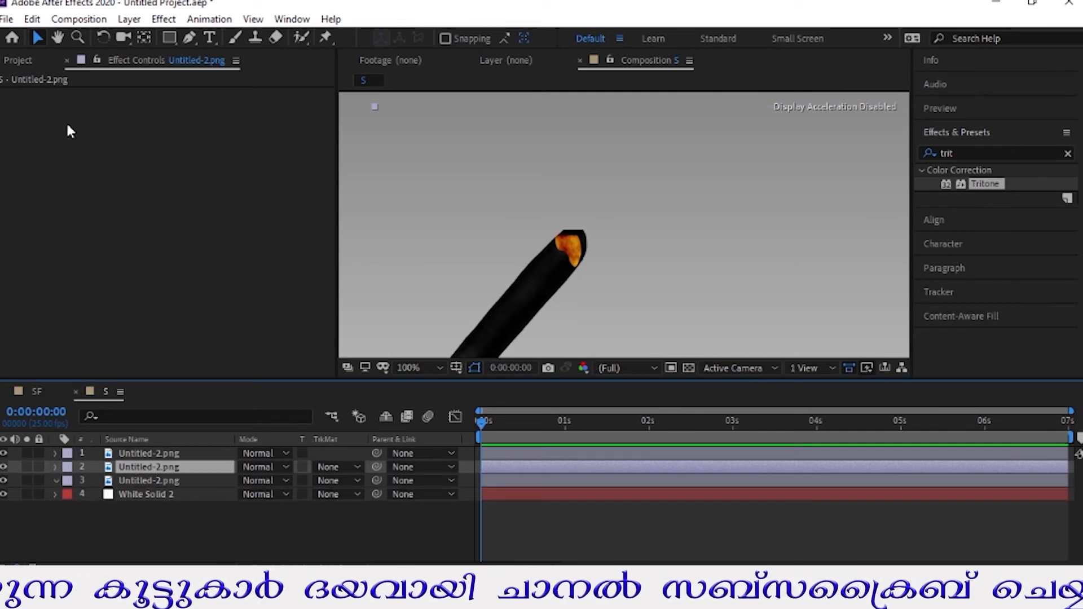
key("g")
key("period")
key("period")
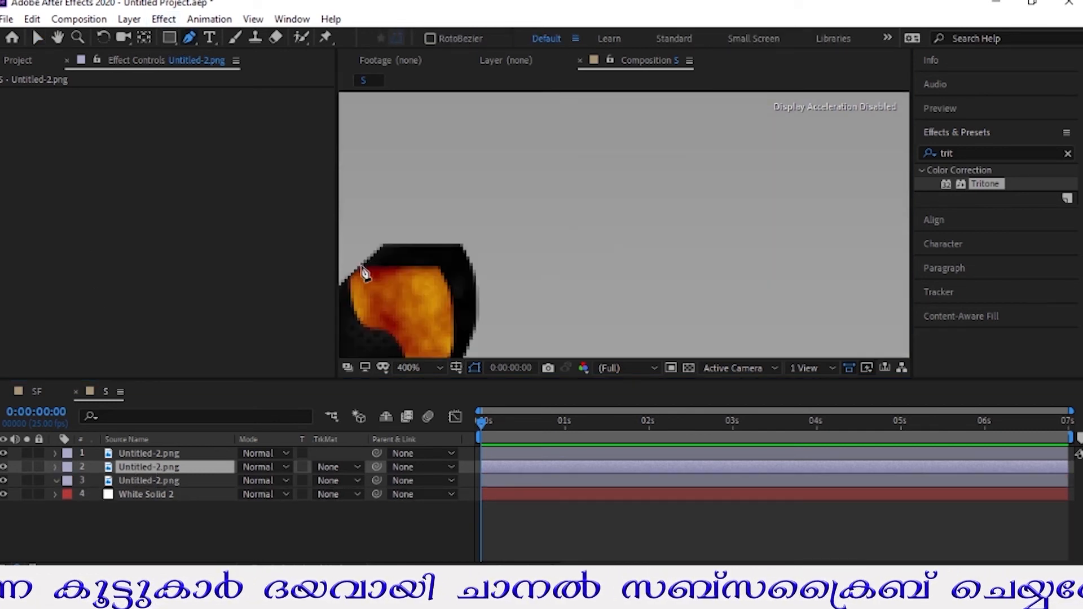
left_click(380, 233)
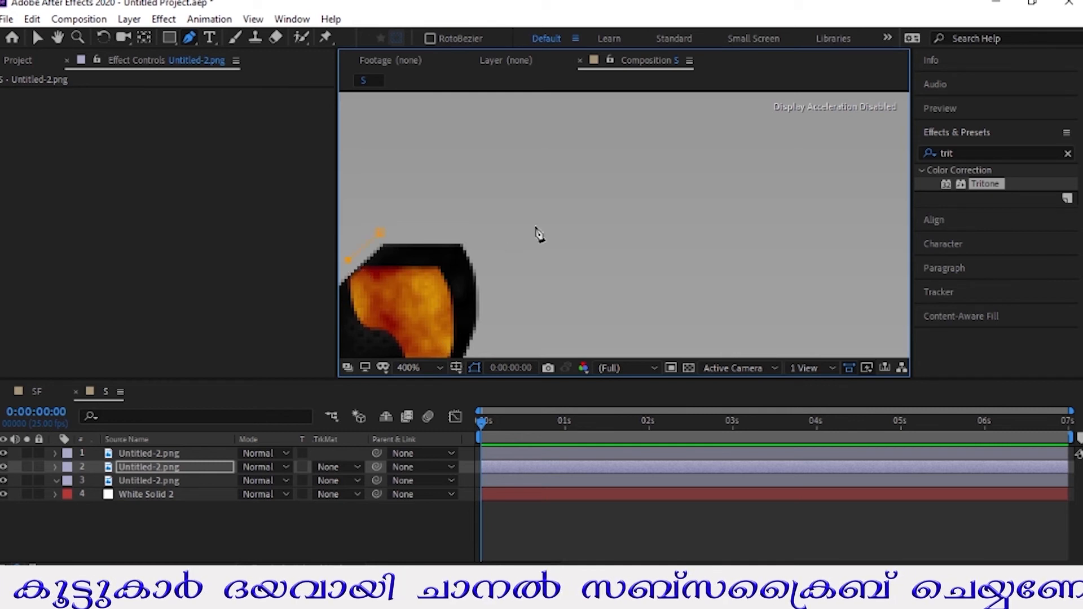
key("comma")
left_click_drag(534, 306, 577, 278)
left_click(560, 218)
left_click(501, 229)
left_click(3, 481)
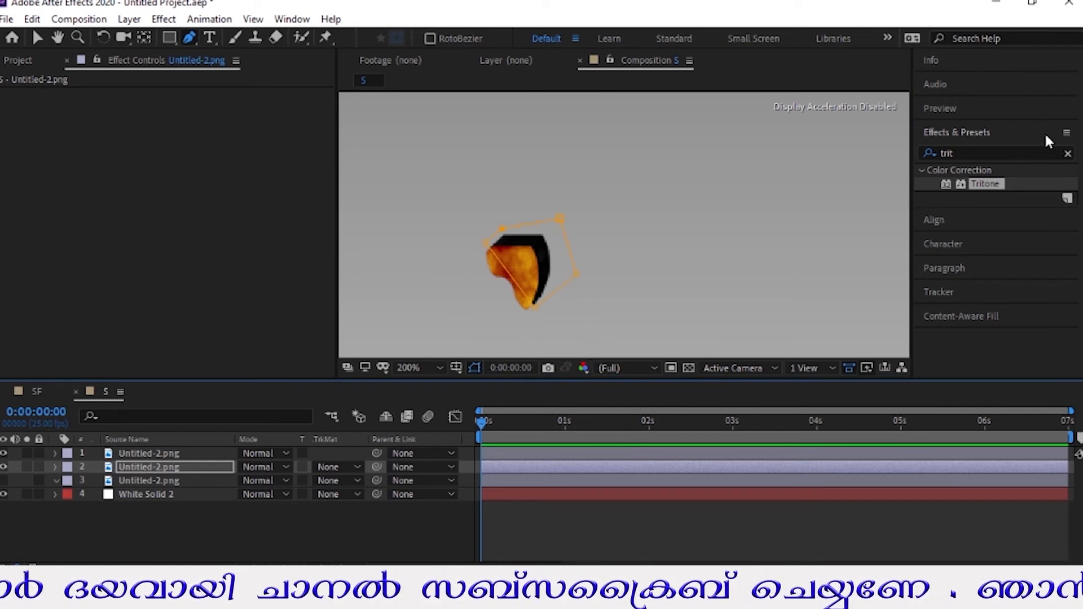
Step: Apply Fractal Noise to the newly masked stick-end layer and set its Brightness to 15
left_click(1067, 153)
left_click(1062, 151)
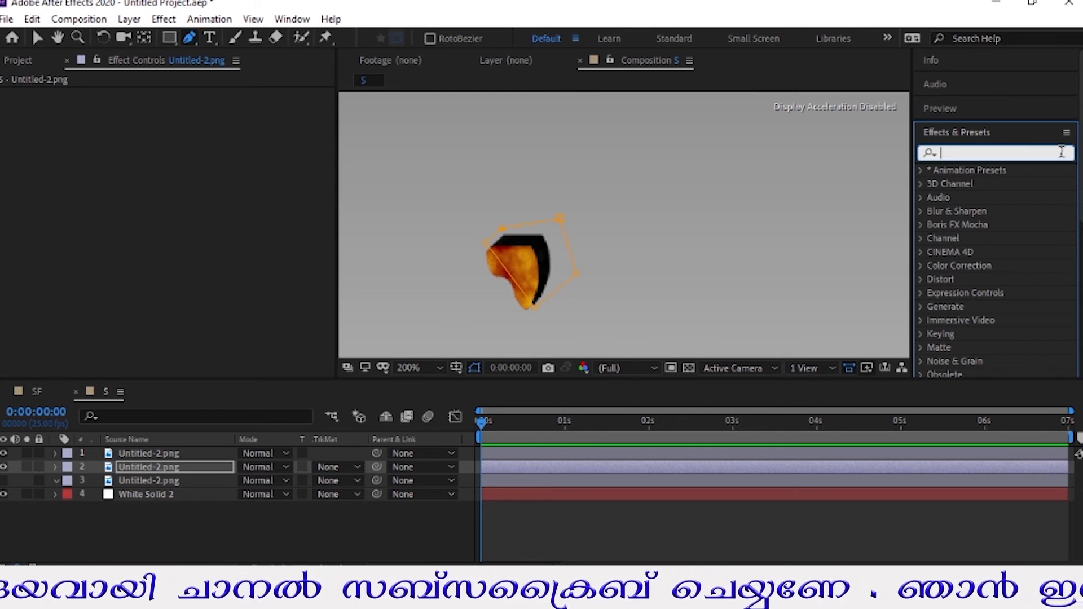
type("fr")
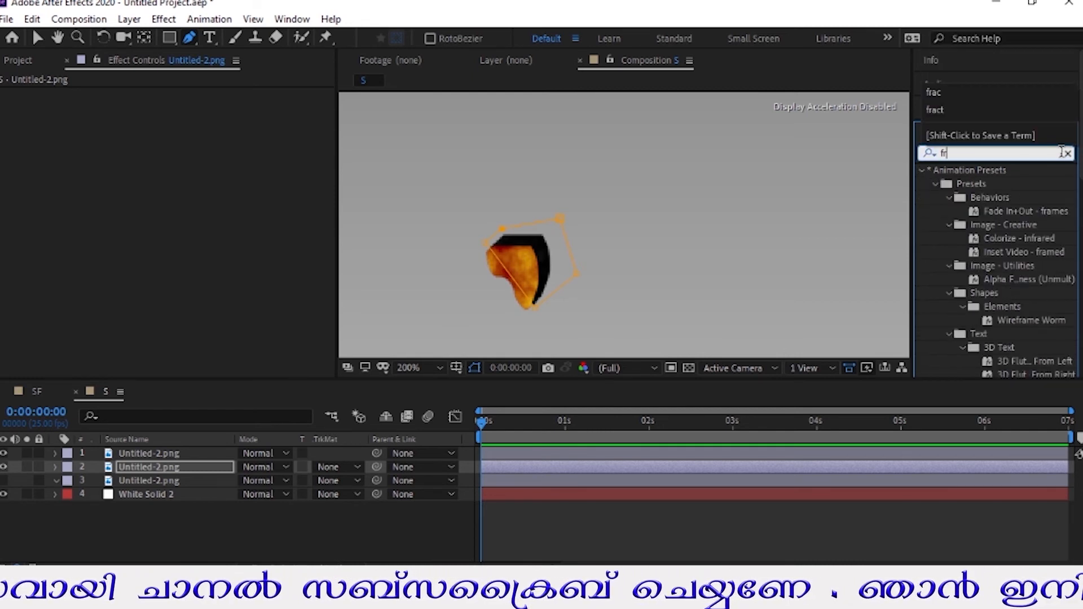
type("ac")
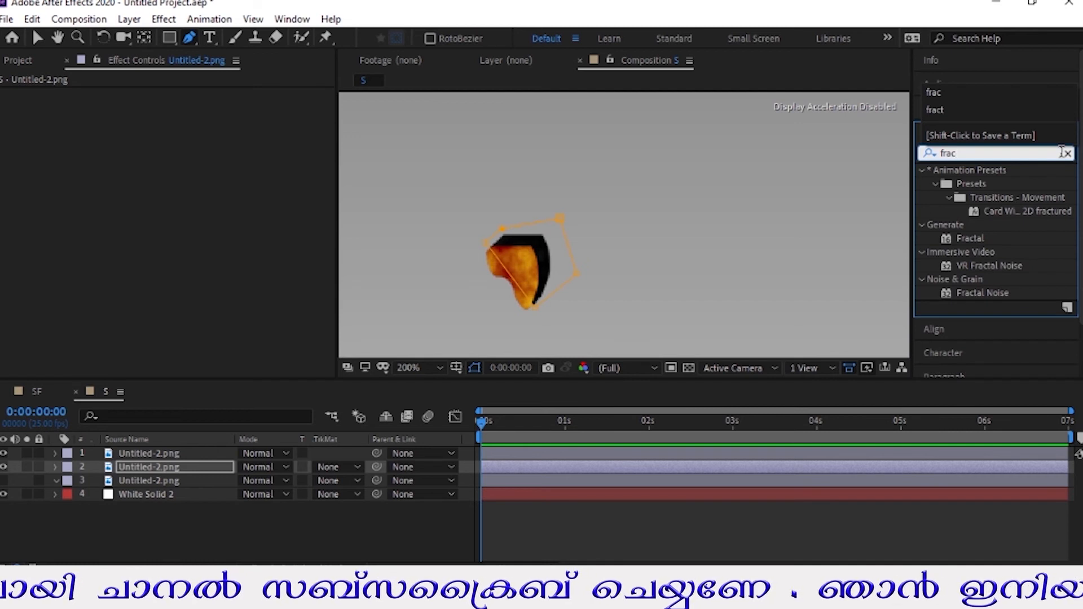
left_click_drag(983, 293, 163, 461)
key("v")
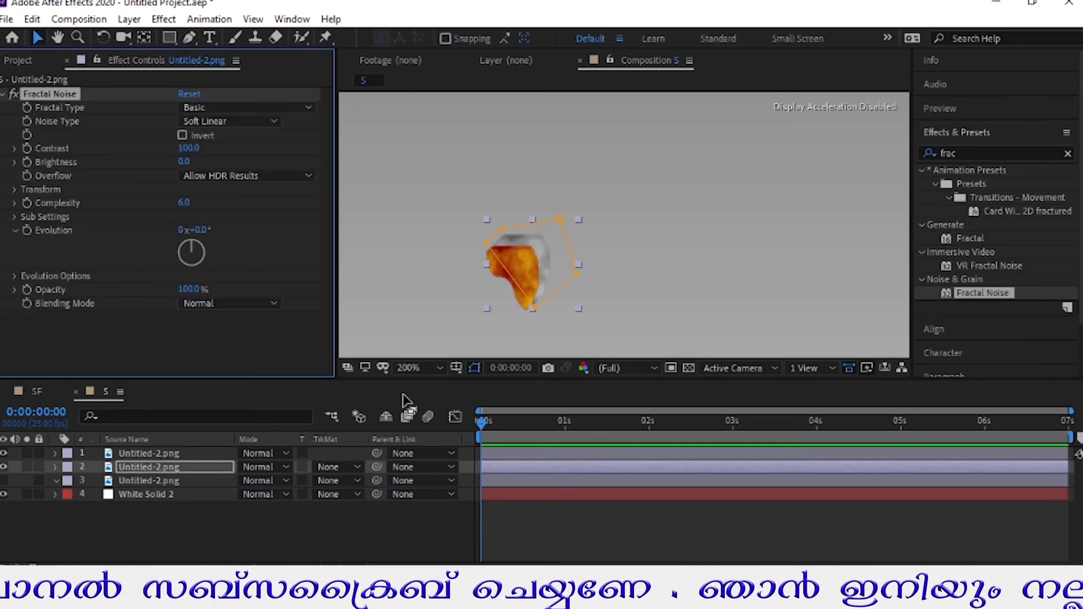
left_click(184, 161)
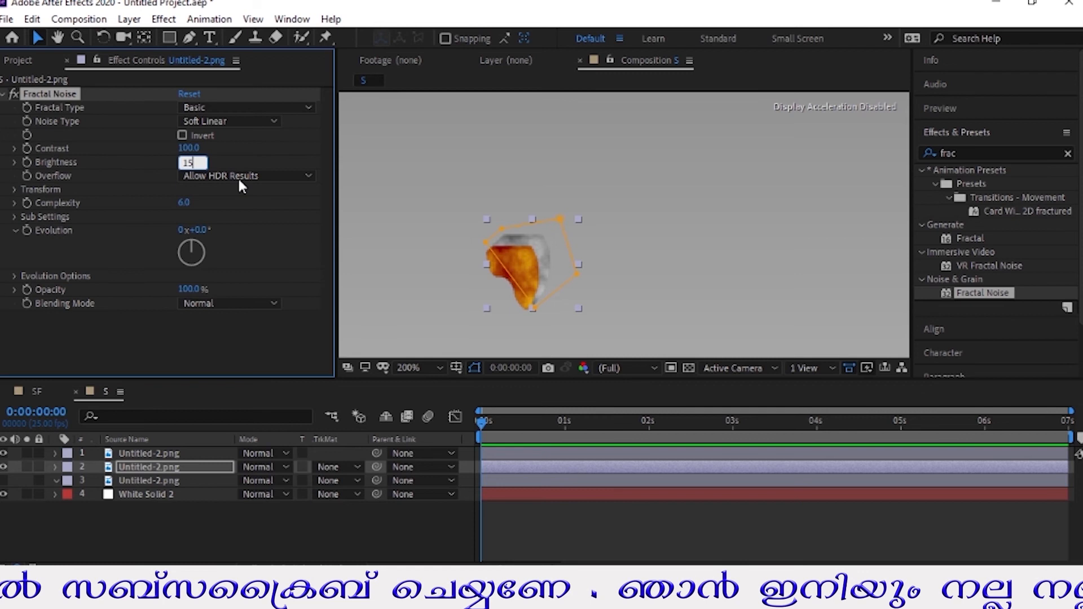
left_click(267, 228)
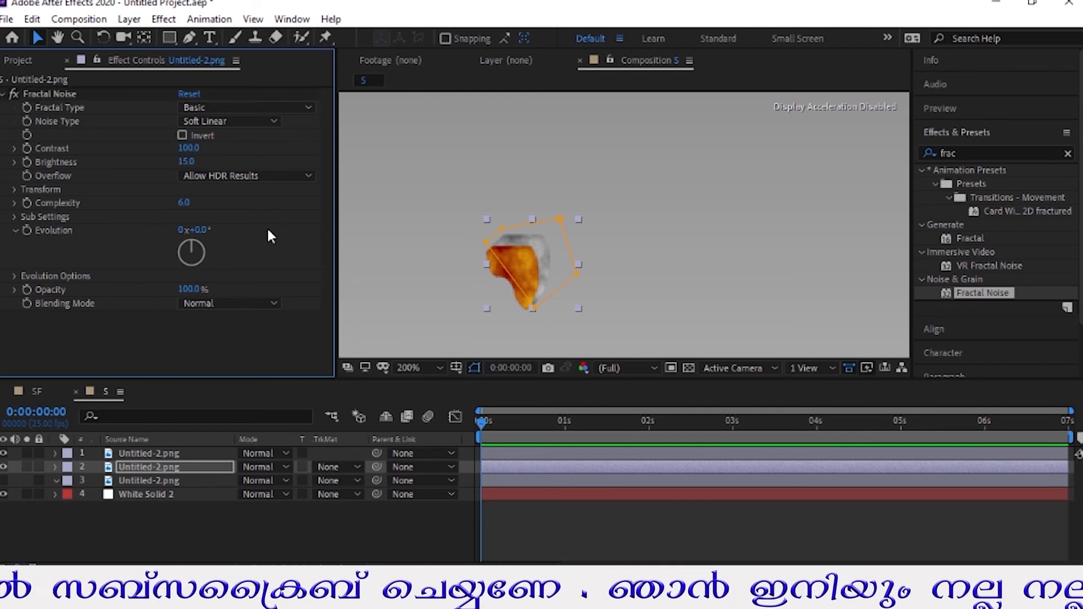
Step: Show the full stick layer and move the ash and glow layers together outward onto the stick's end
left_click(3, 480)
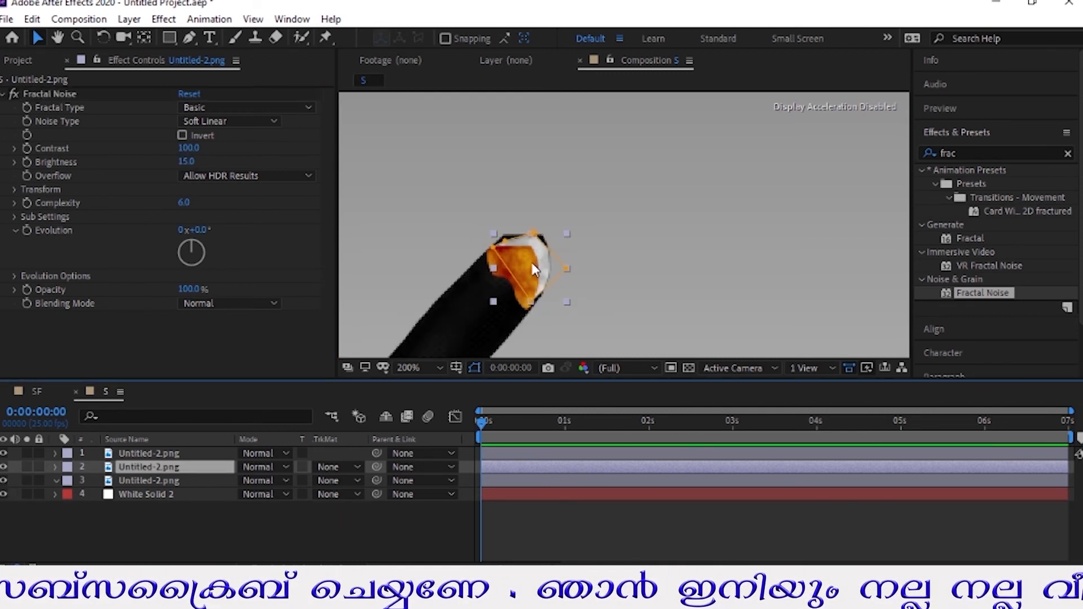
left_click(158, 451, "ctrl")
left_click_drag(527, 267, 543, 259)
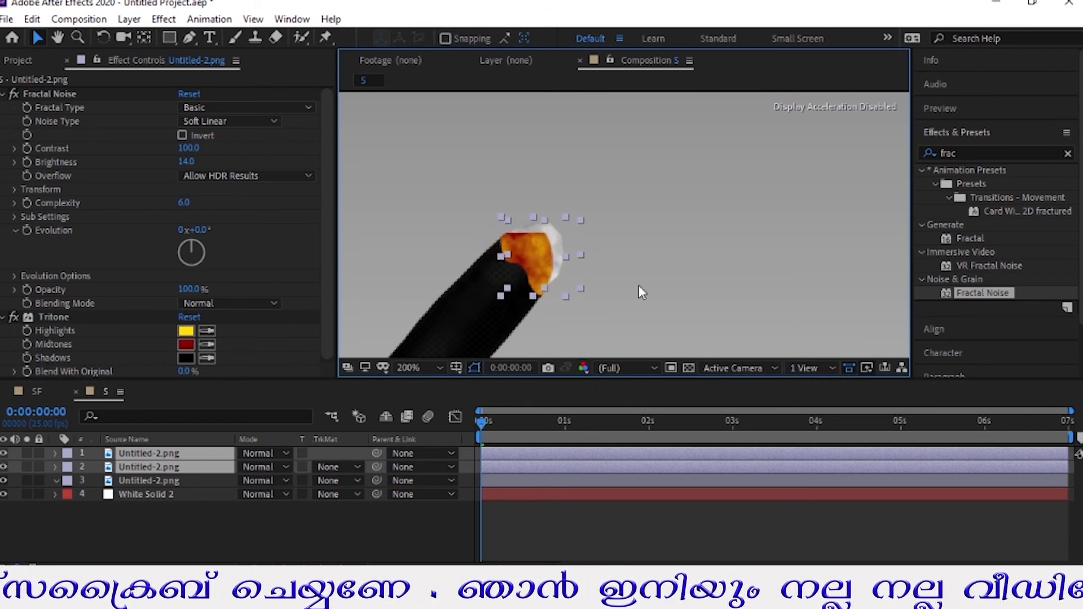
Step: Set Fractal Noise Brightness to -21 on the ash layer and -3 on the glow layer, with the ash layer stacked on top
left_click(148, 495)
left_click(162, 469)
left_click(49, 93)
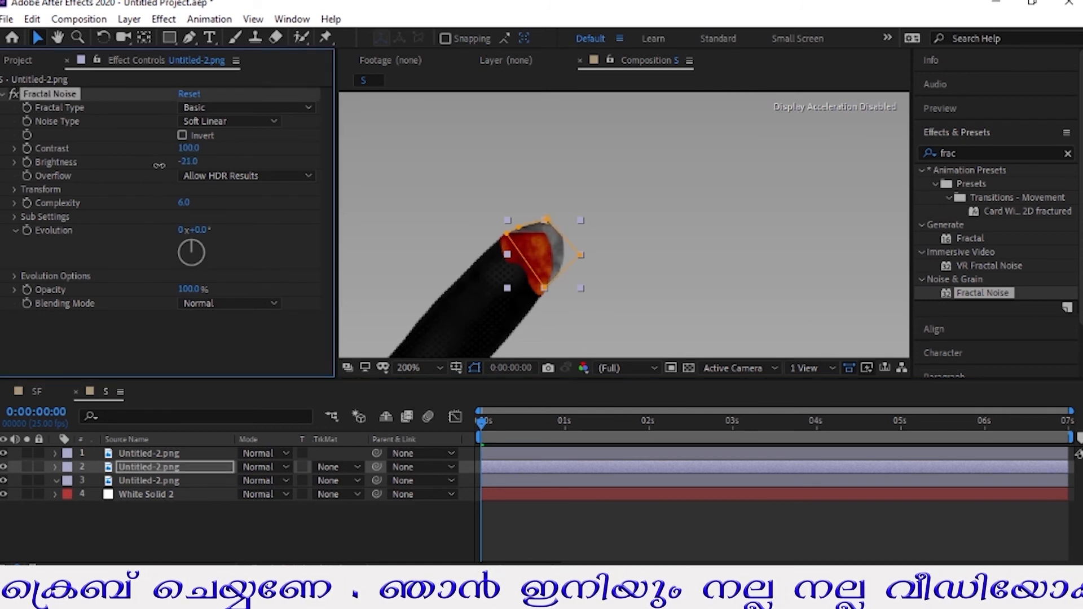
left_click(182, 480)
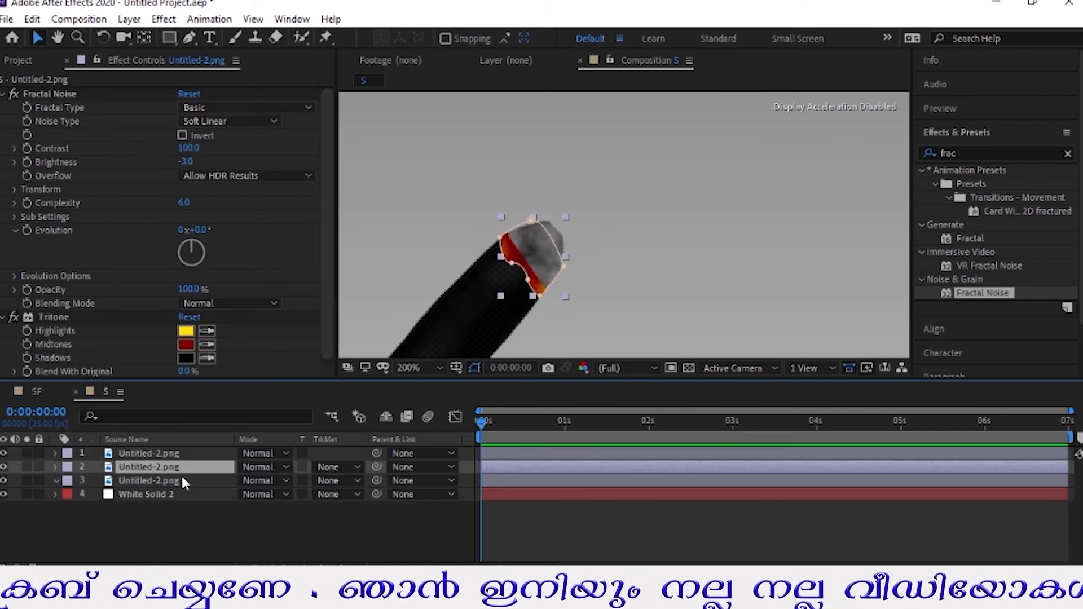
Step: Add points to the ash layer's mask and reshape its lower edge into a jagged boundary that exposes the red glow
left_click(507, 257)
key("g")
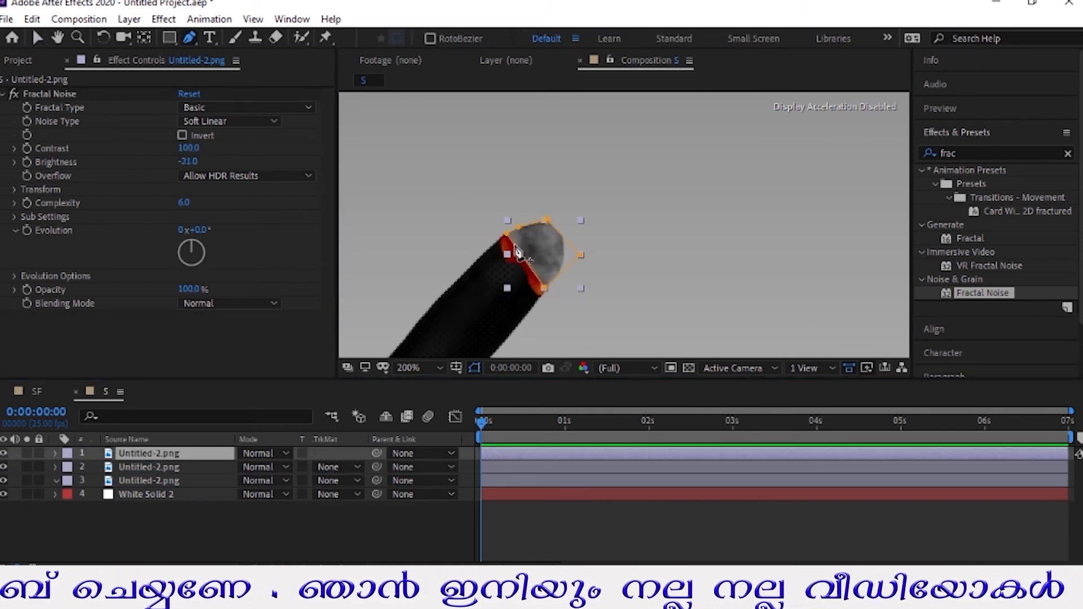
double_click(529, 270)
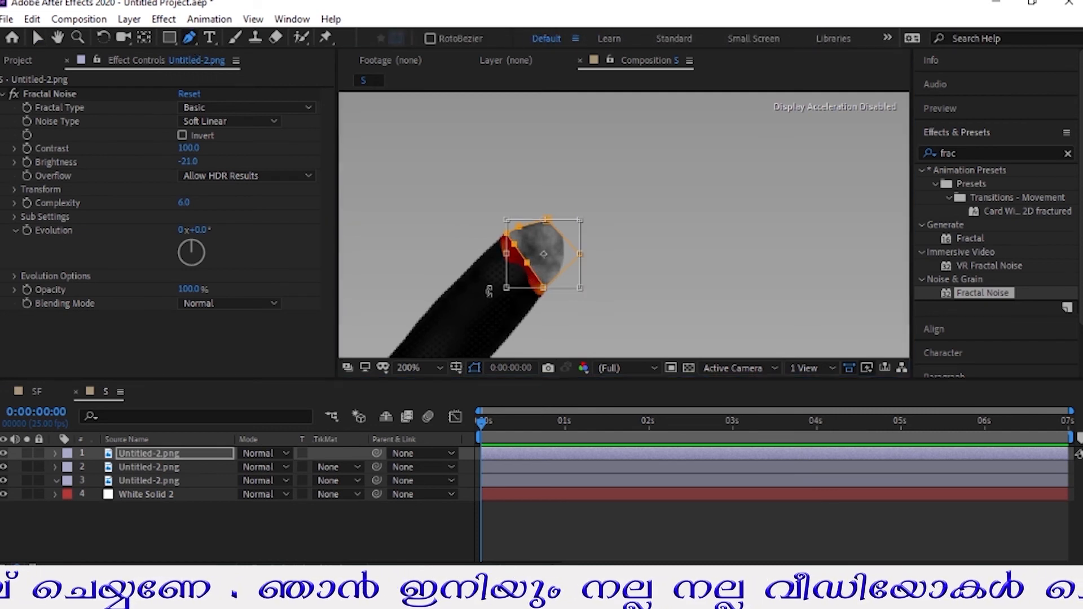
left_click_drag(529, 263, 555, 230)
key("Return")
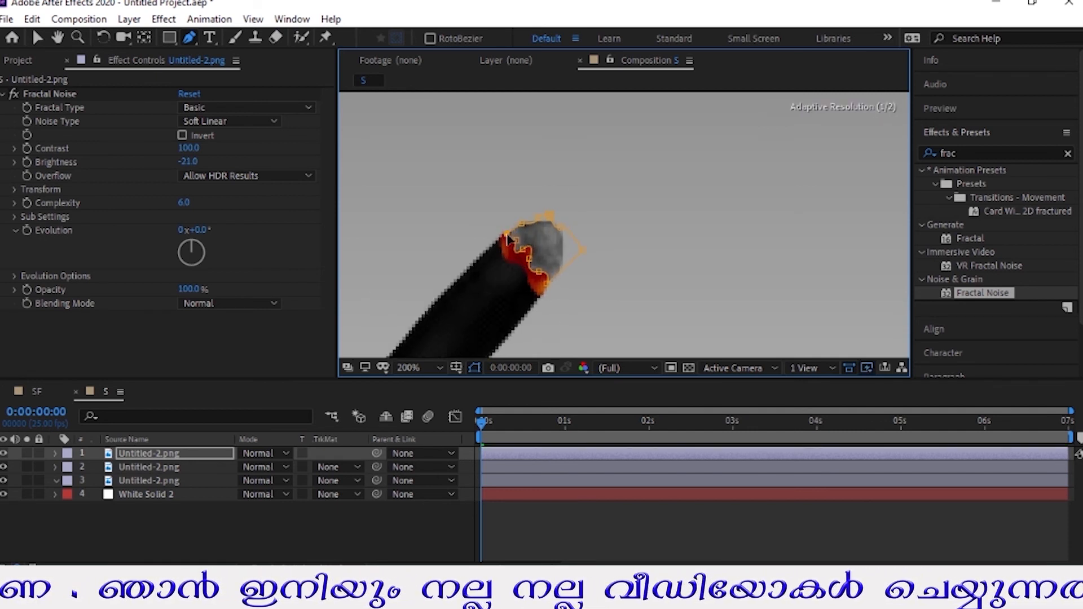
left_click(37, 38)
left_click(451, 332)
scroll(559, 268, "down", 2)
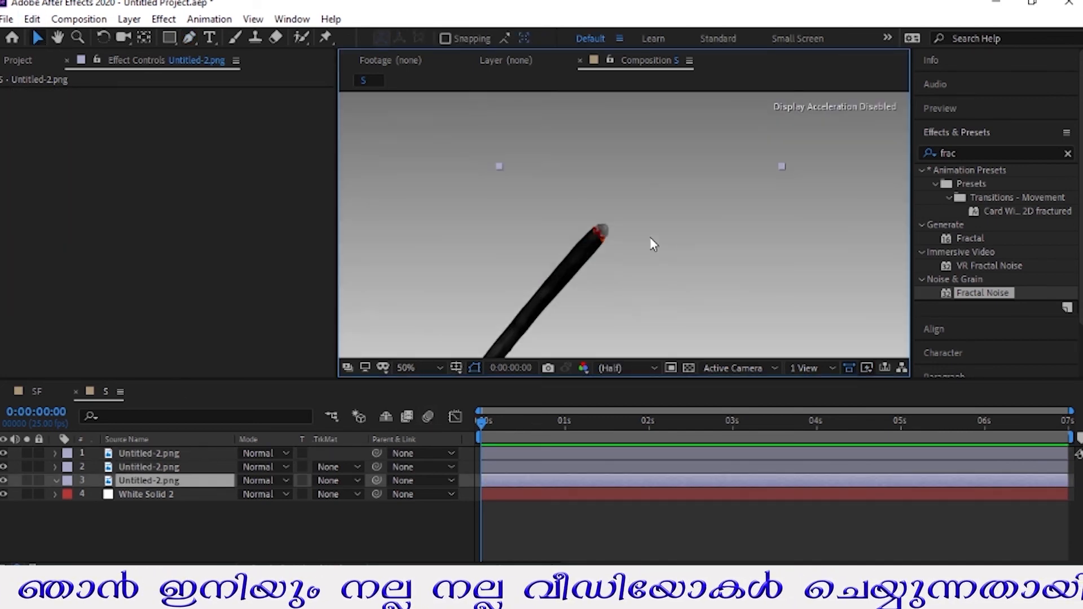
Step: Pre-compose the three stick image layers and the white solid into one composition named s
scroll(555, 232, "up", 2)
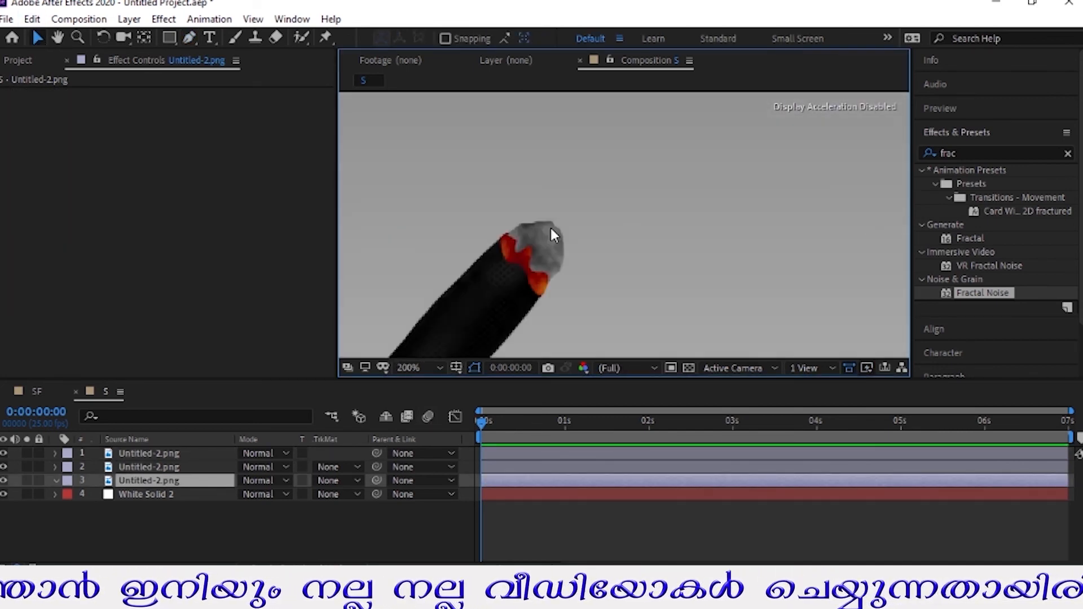
left_click(556, 228)
left_click(522, 228)
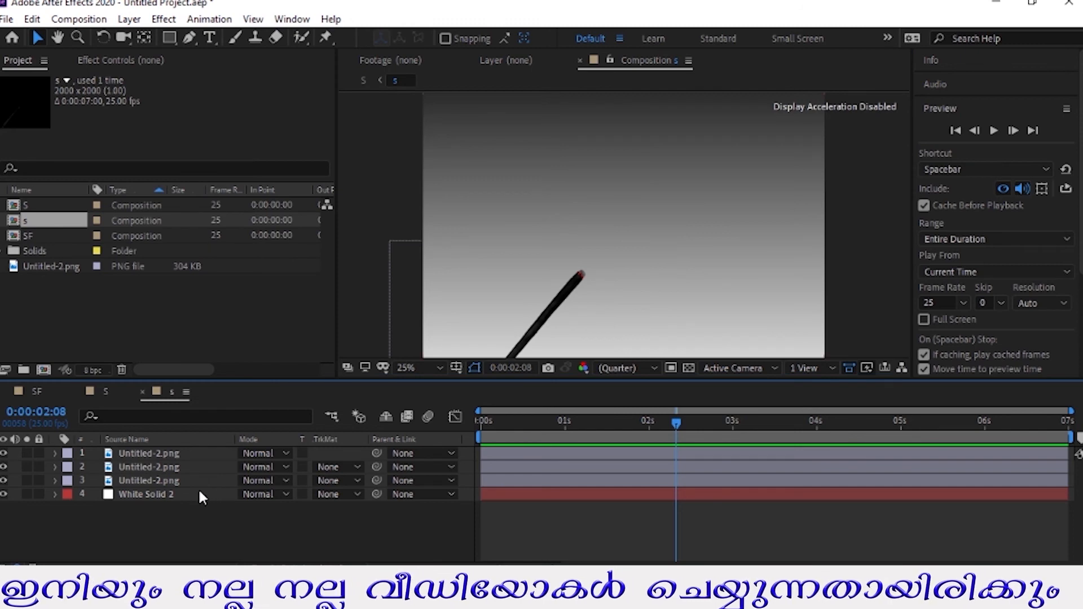
key("ctrl+a")
right_click(211, 462)
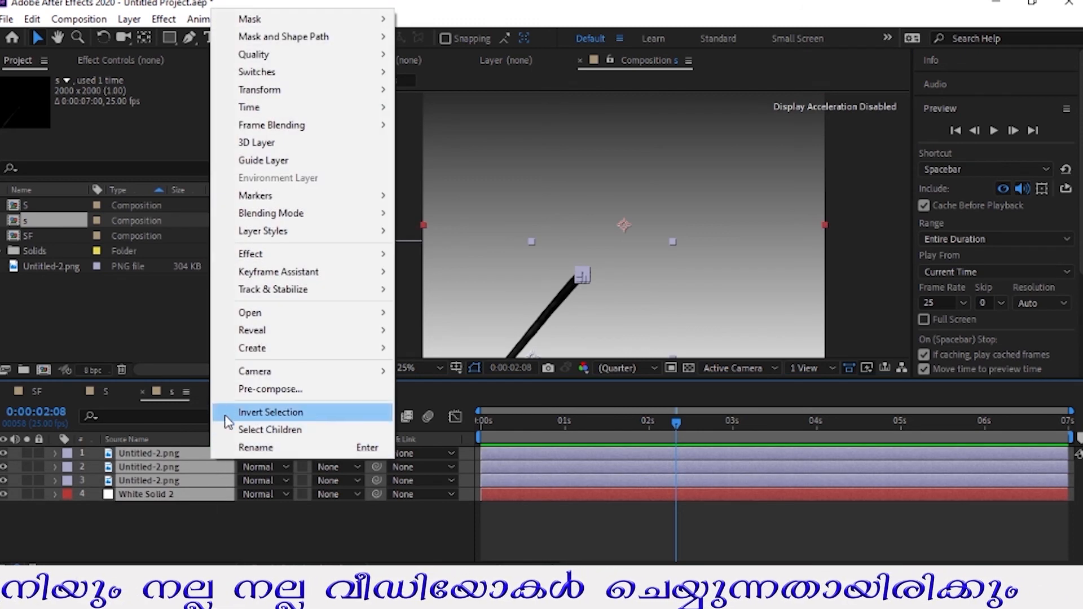
left_click(257, 398)
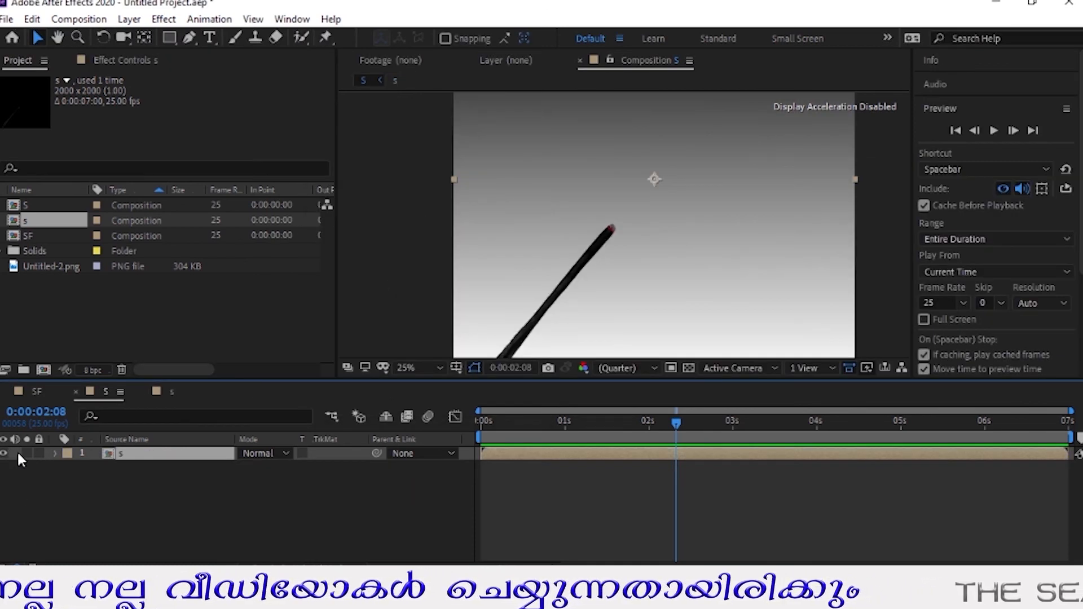
Step: Hide the White Solid 2 background inside the s composition and return to the main composition S
double_click(109, 455)
left_click(5, 495)
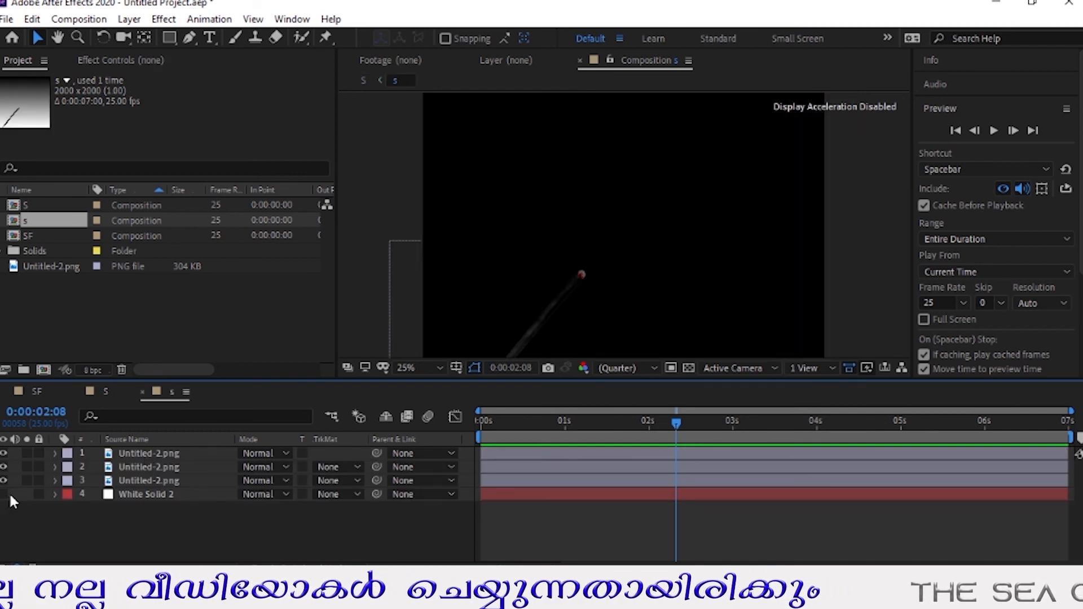
left_click(106, 391)
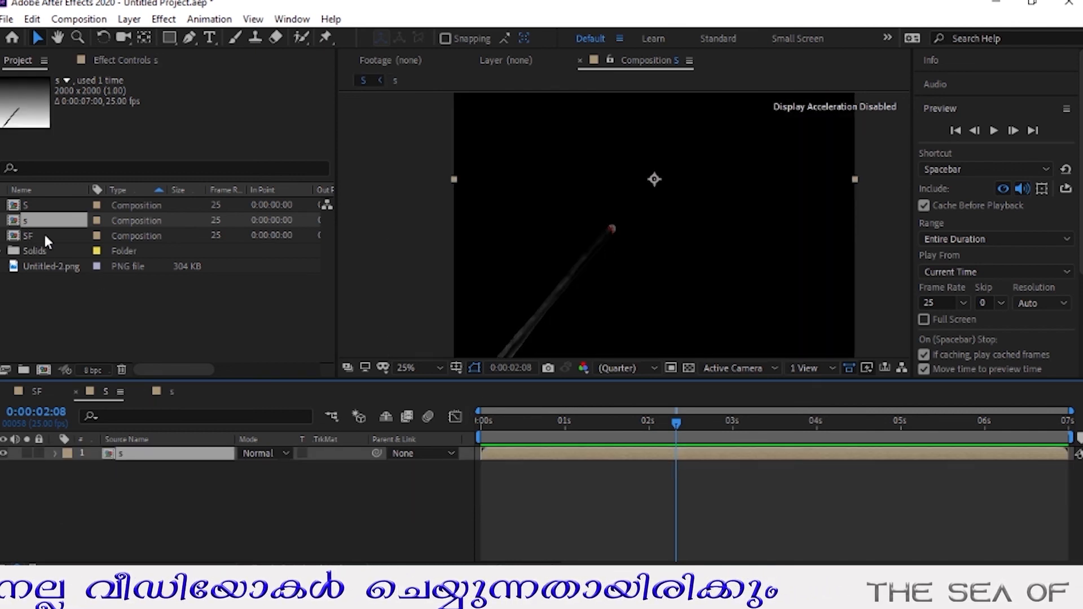
Step: Add the SF smoke composition above the s layer with its smoke starting at the stick's glowing tip, and preview the animation
left_click_drag(39, 234, 137, 448)
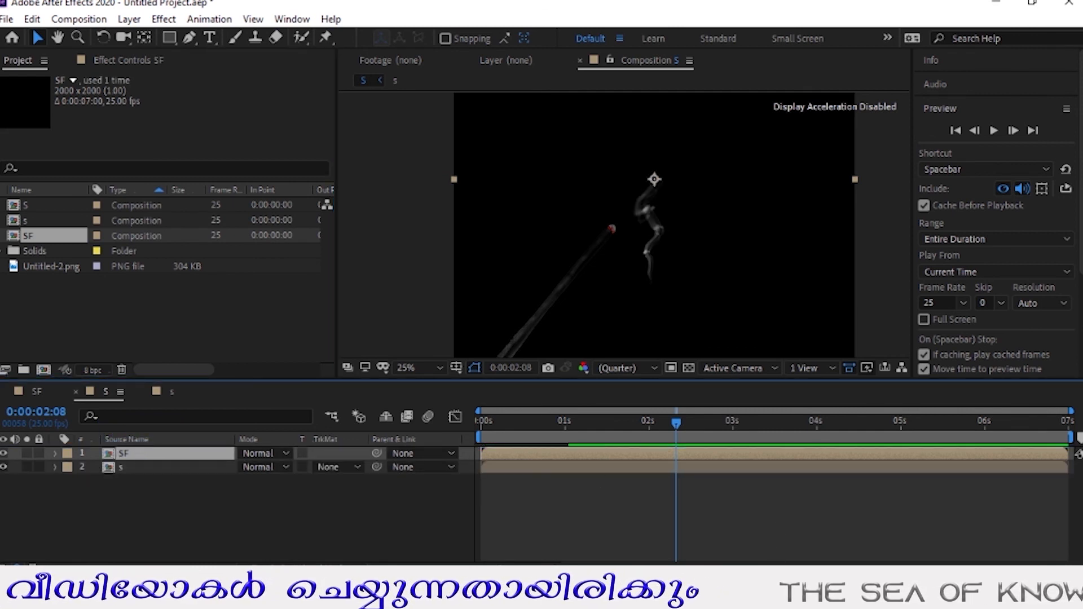
left_click_drag(651, 238, 609, 191)
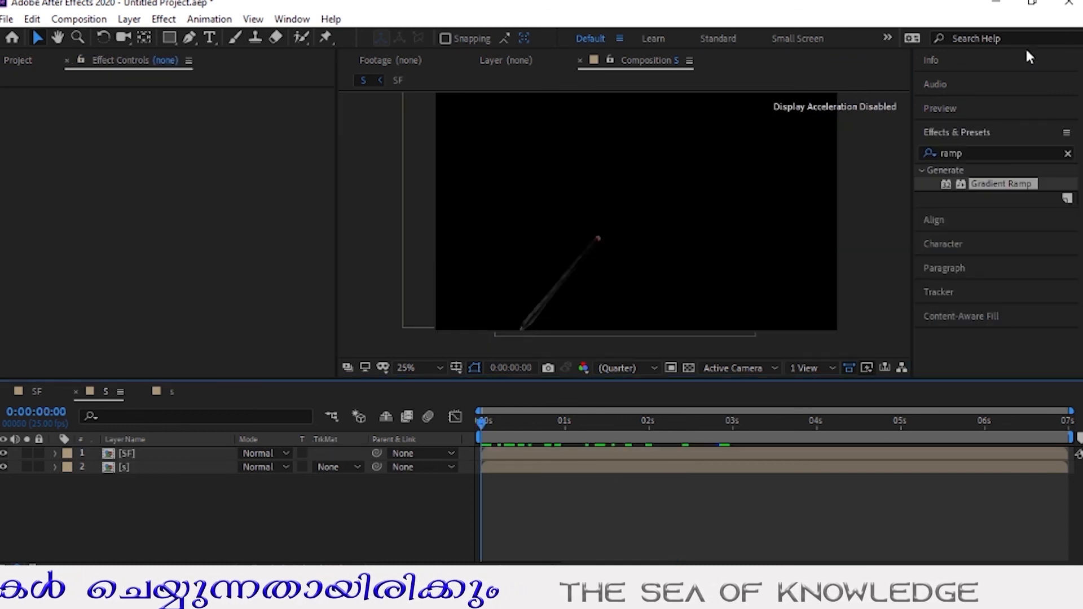
left_click(936, 108)
left_click(994, 131)
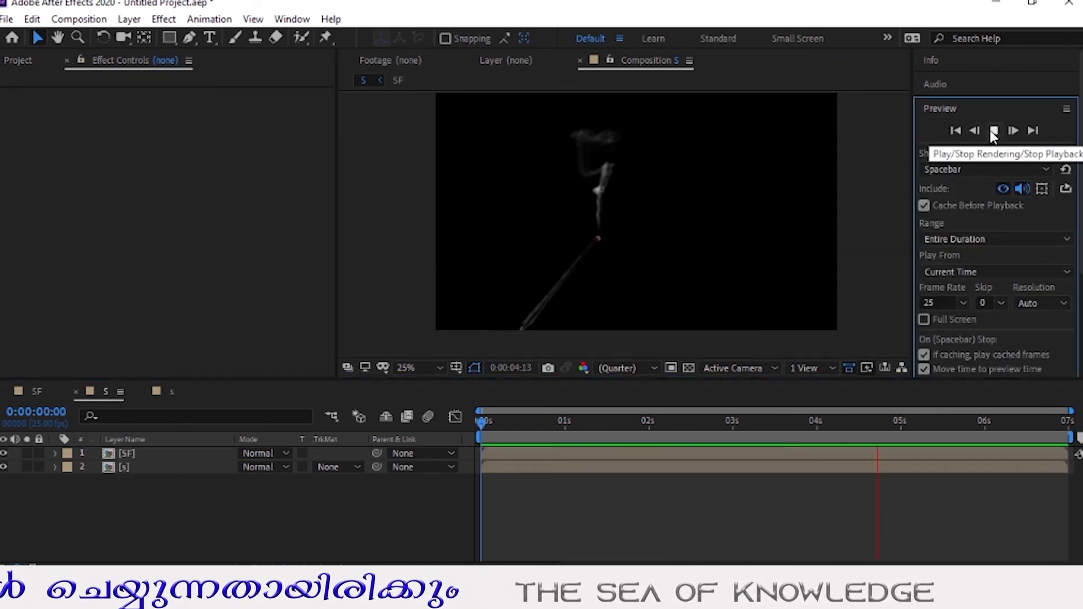